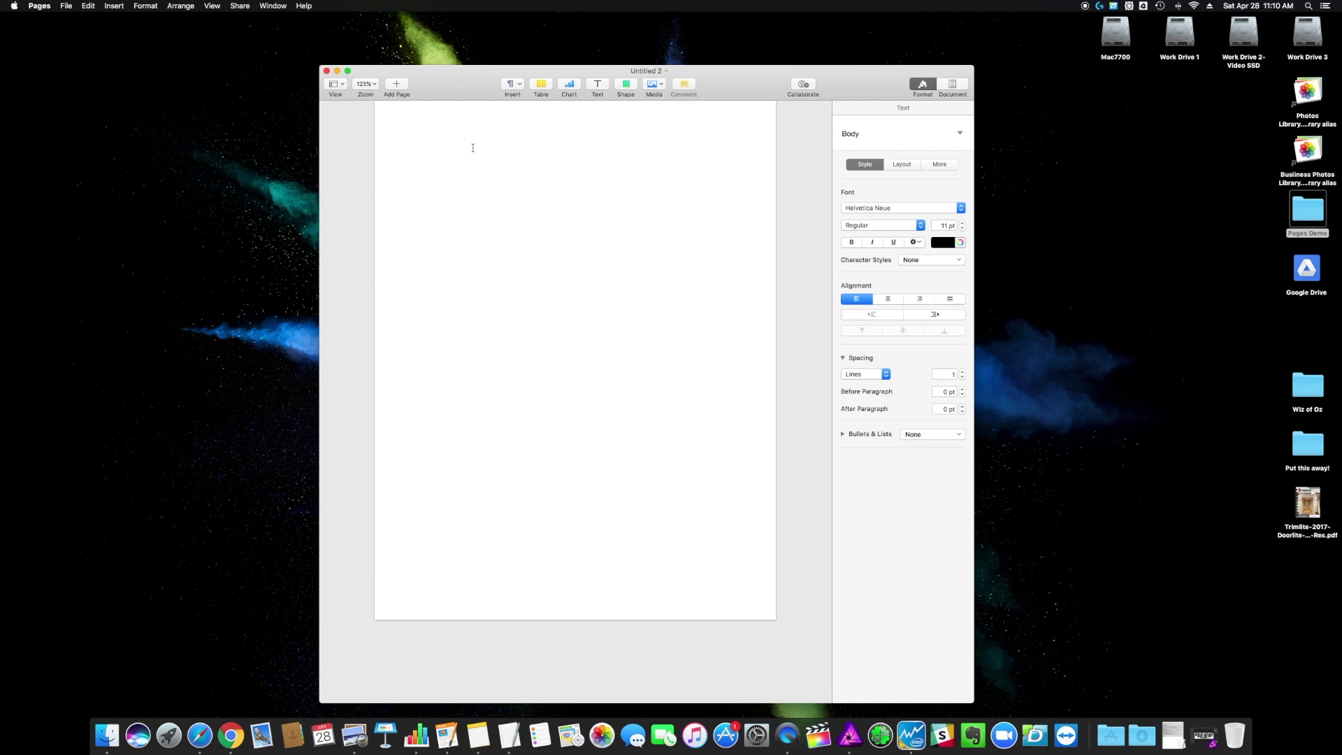
- Convert the blank document to a page layout document
left_click(66, 6)
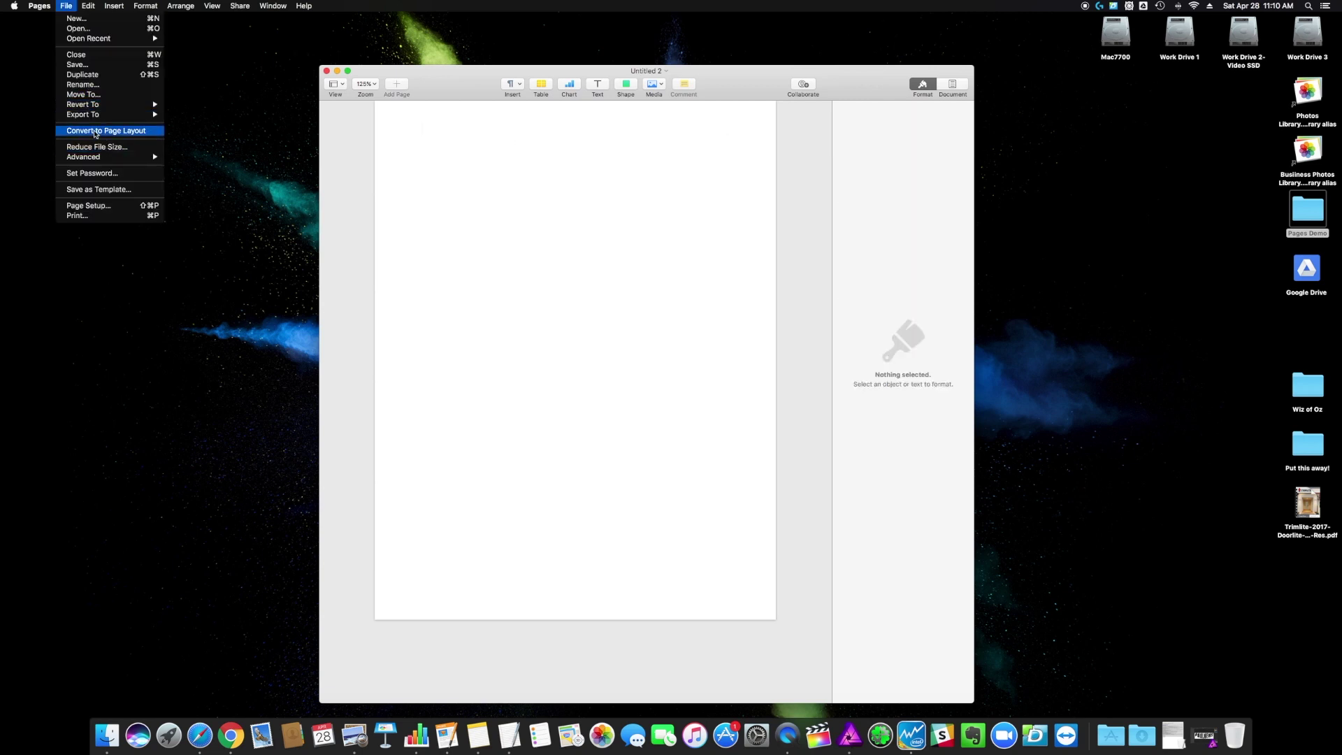
left_click(96, 132)
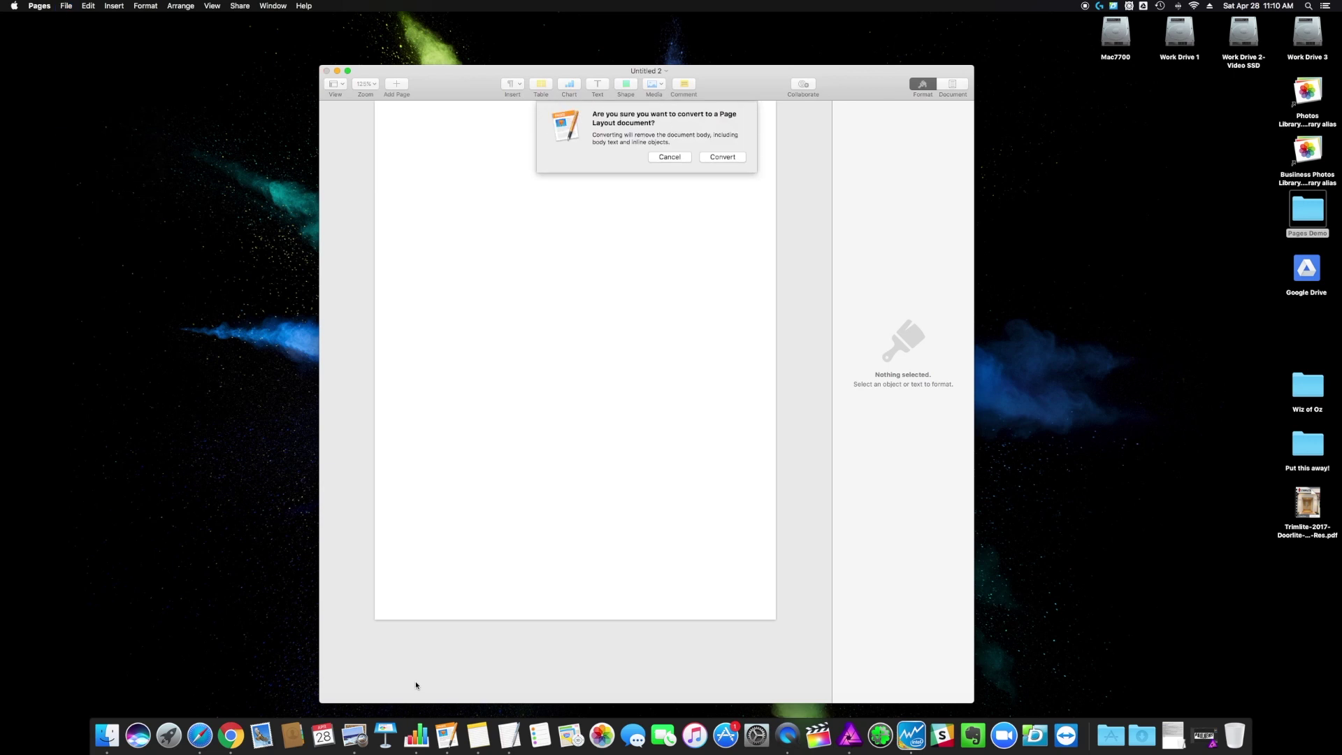
left_click(716, 160)
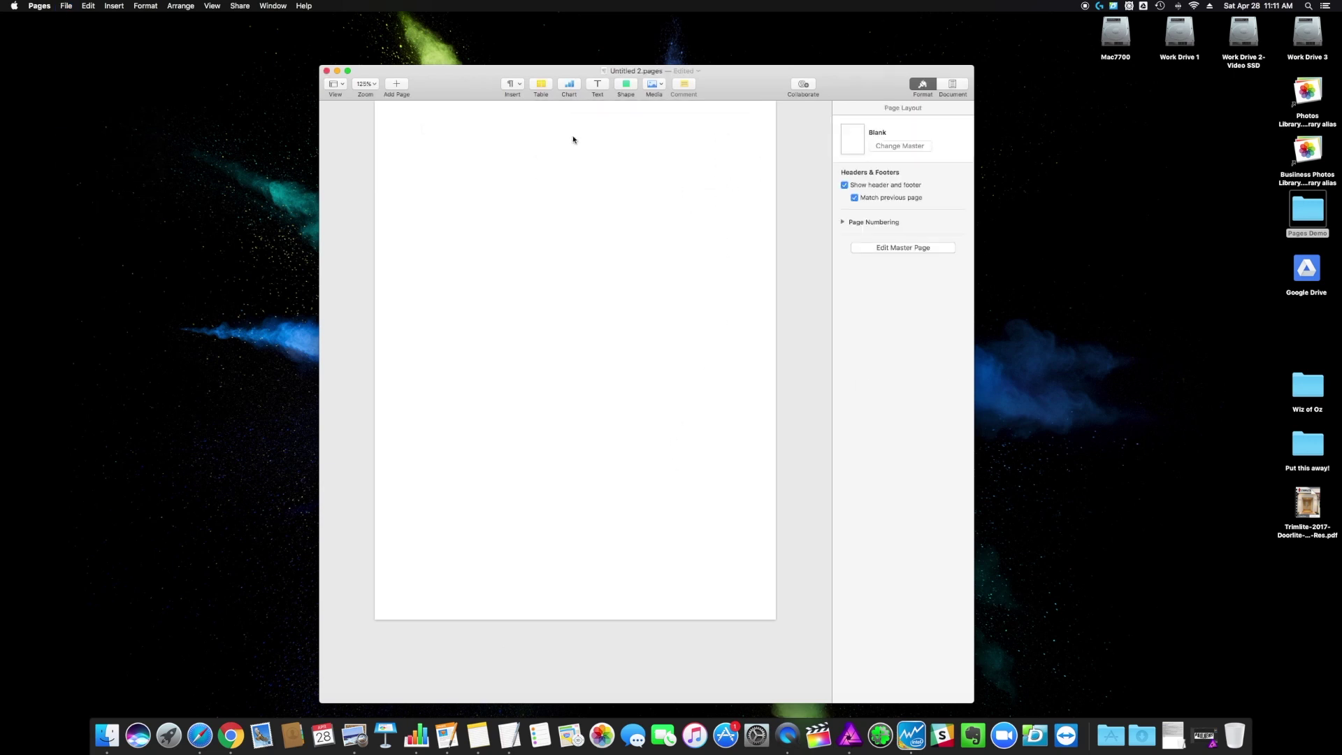
- Show the page thumbnails, then reposition and widen the document window
left_click(336, 84)
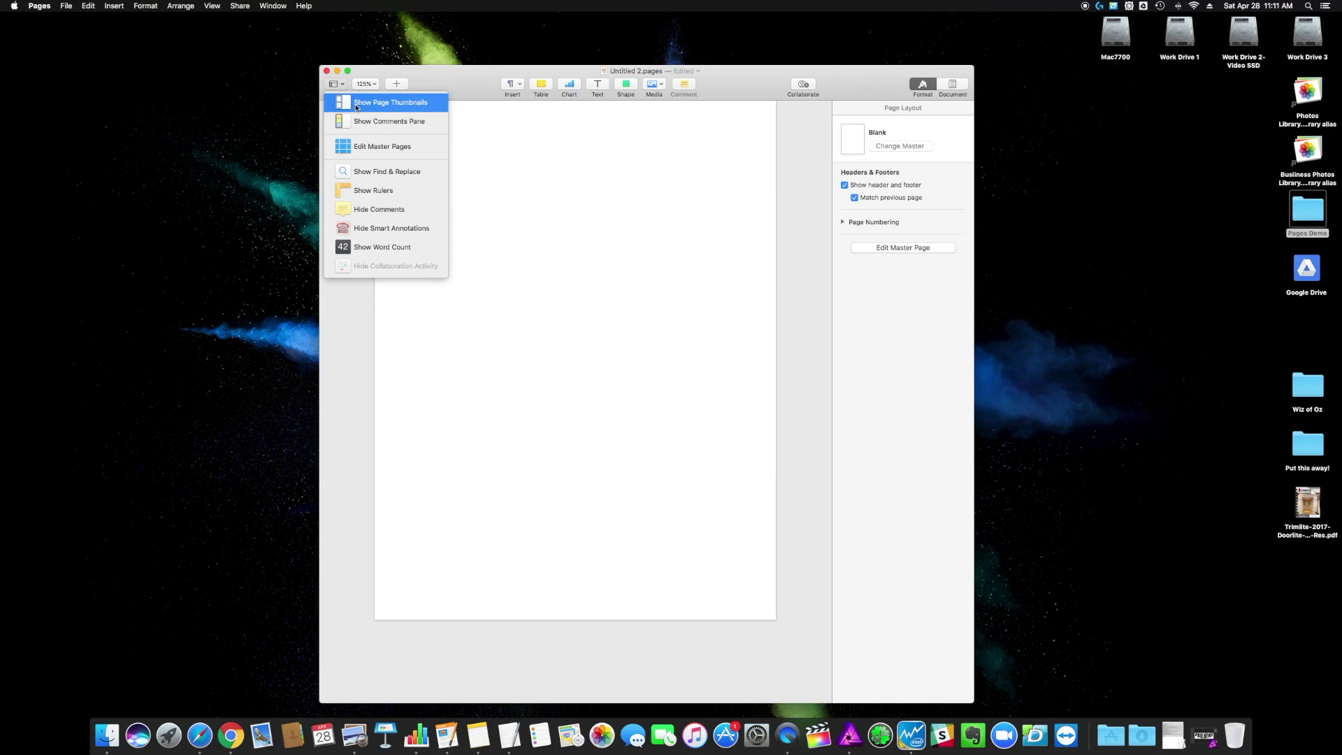
left_click(356, 105)
left_click_drag(666, 79, 701, 67)
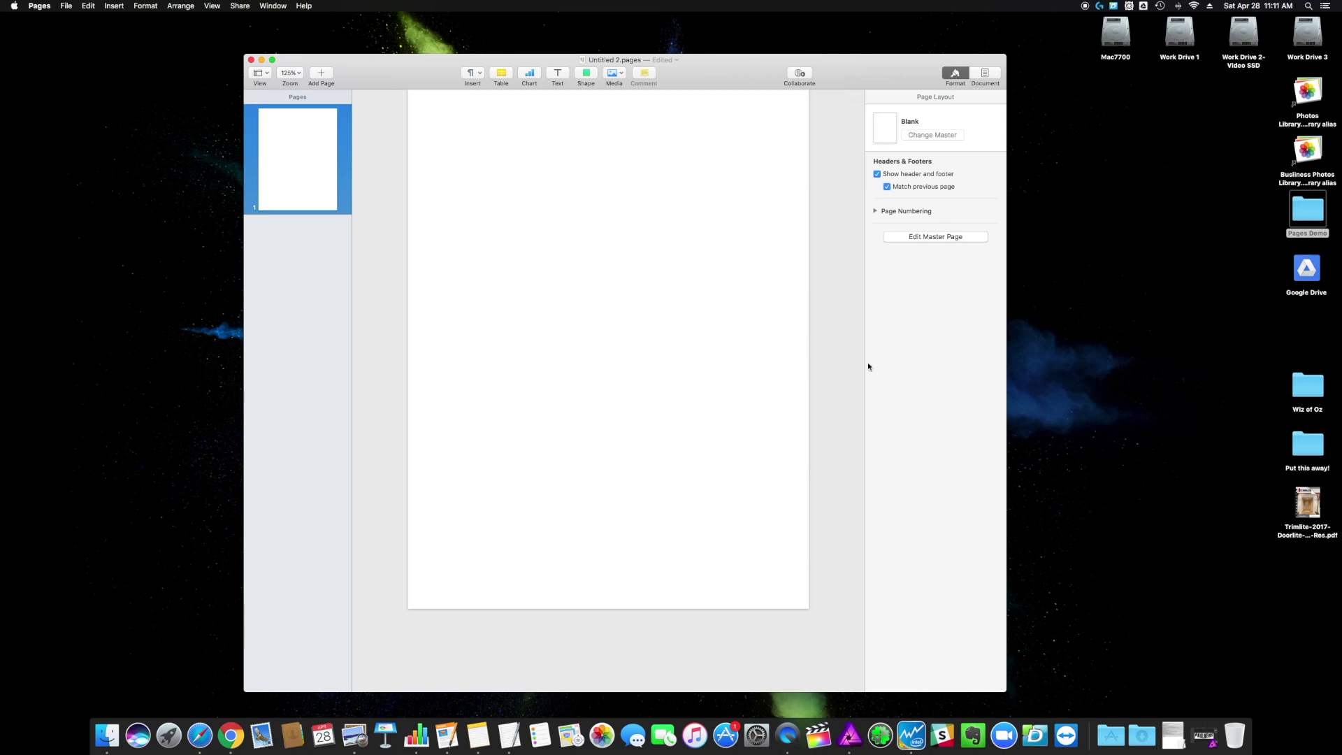
left_click_drag(1006, 386, 1094, 391)
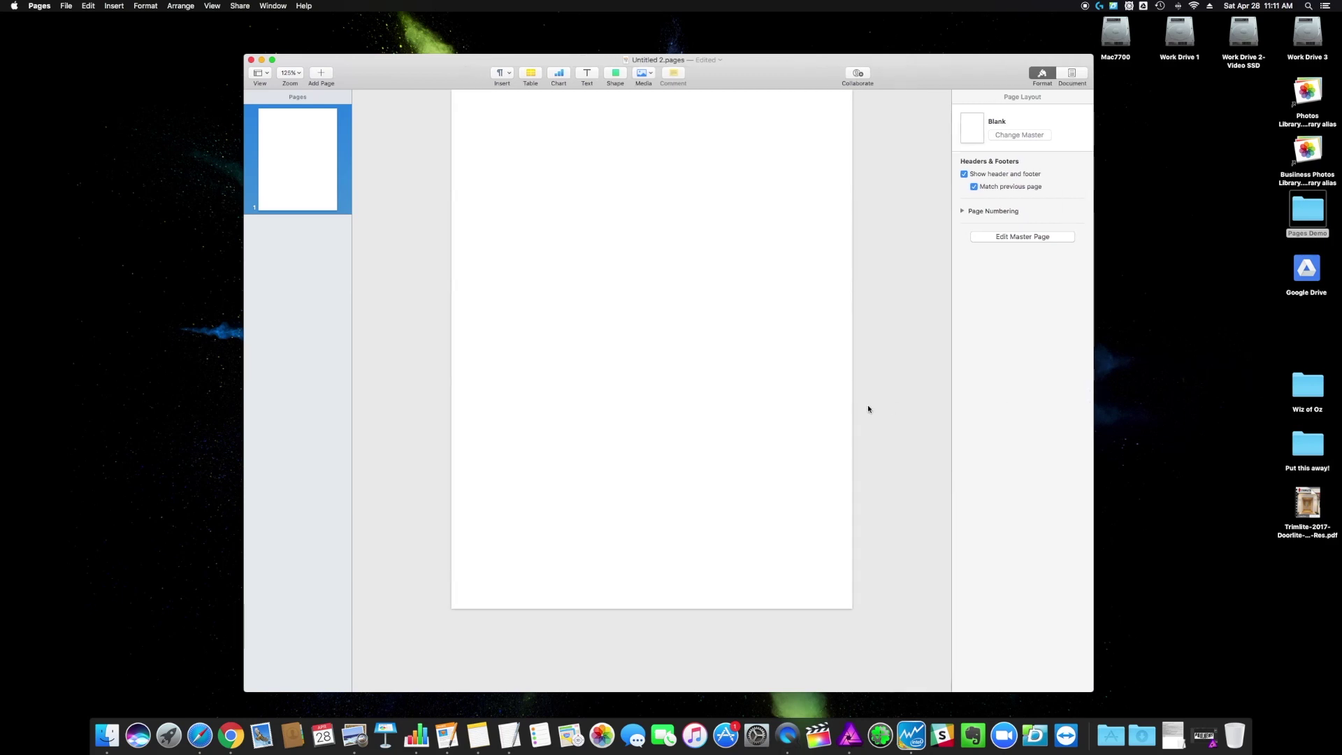
- Use points as the ruler units in the preferences and show the rulers in the document
key("super+comma")
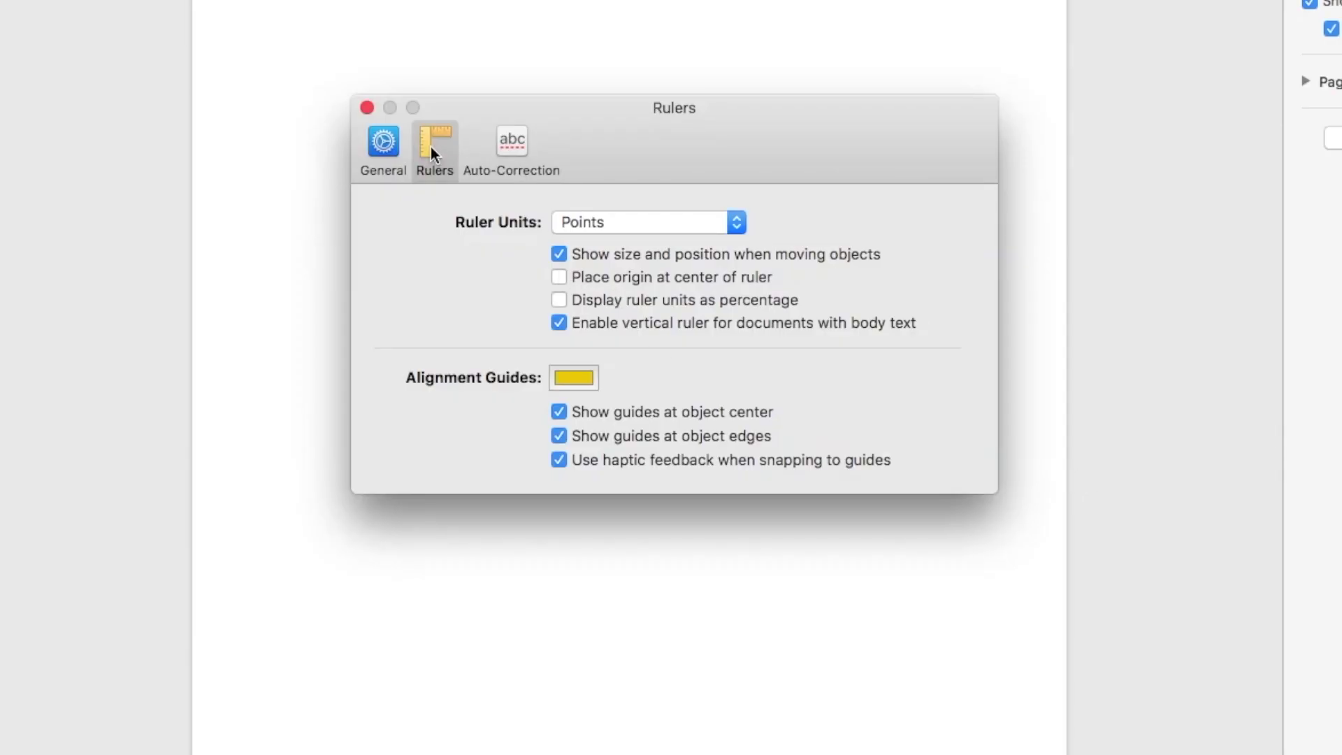
left_click(632, 221)
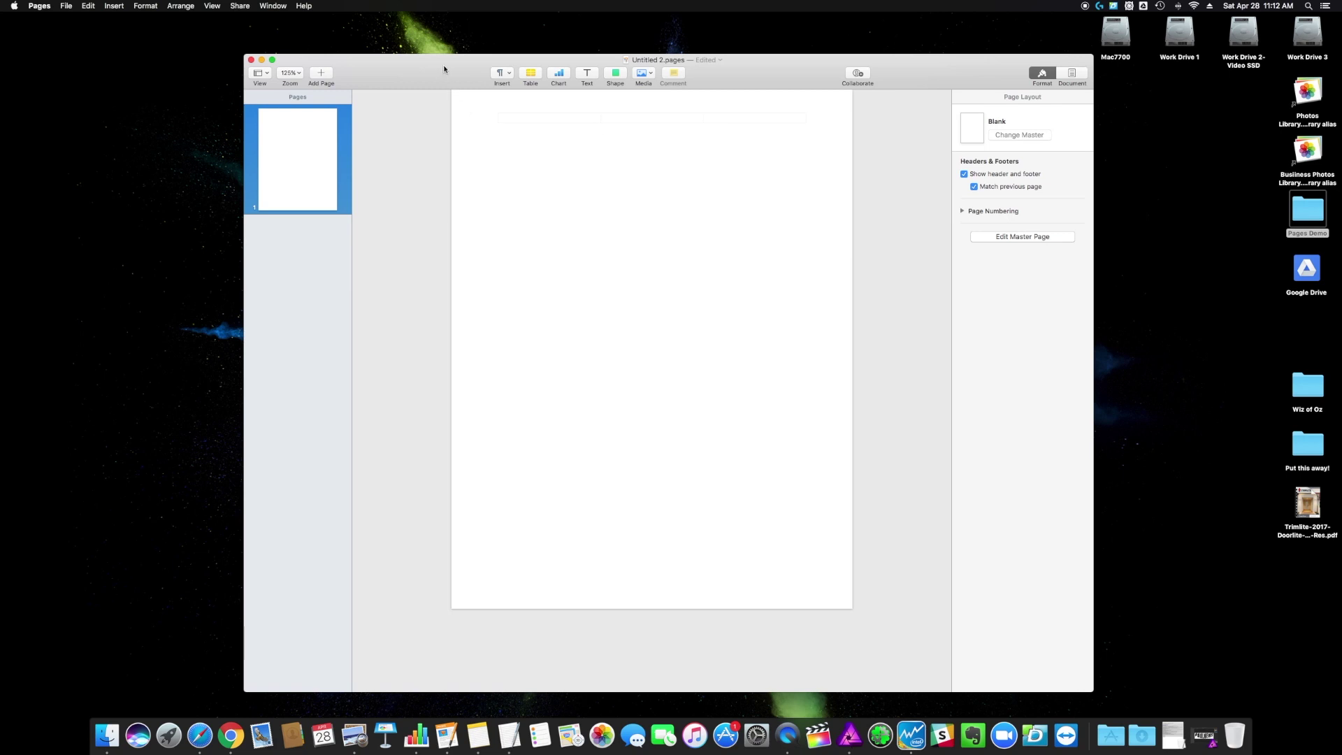
left_click_drag(442, 66, 418, 63)
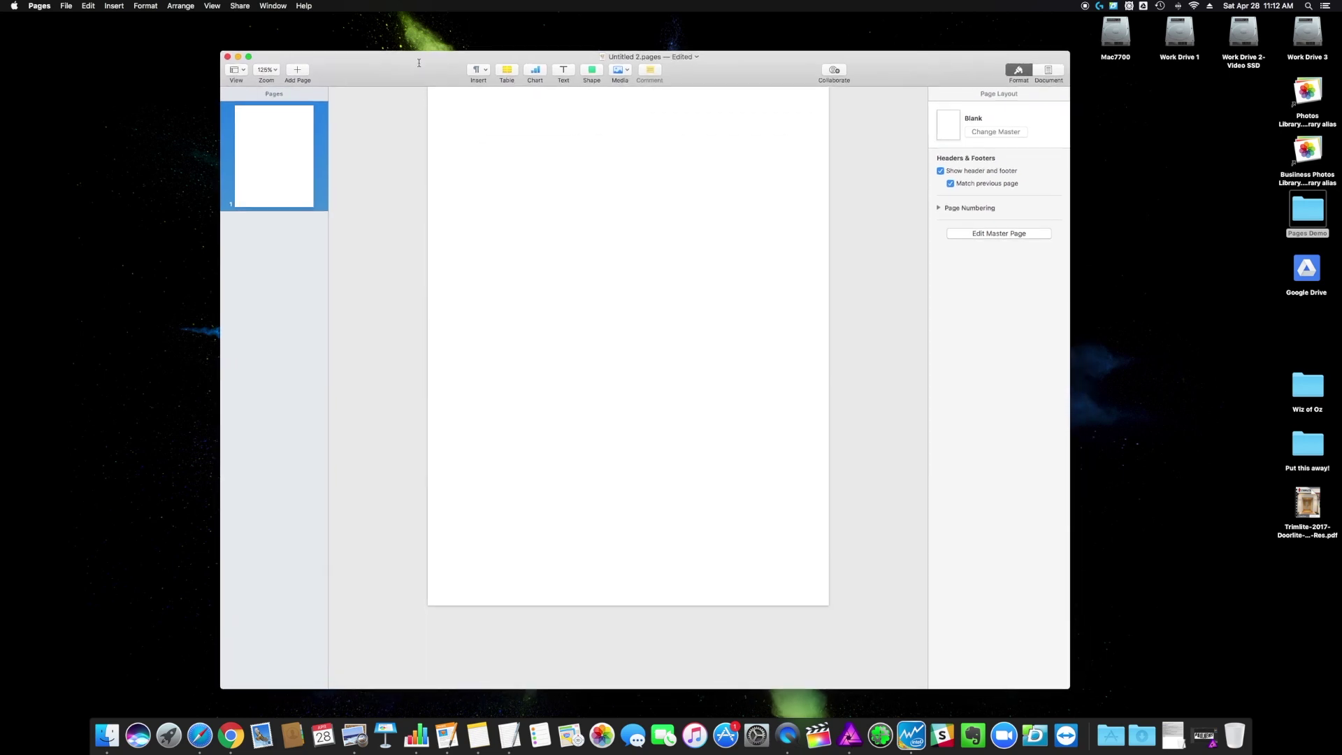
key("super+r")
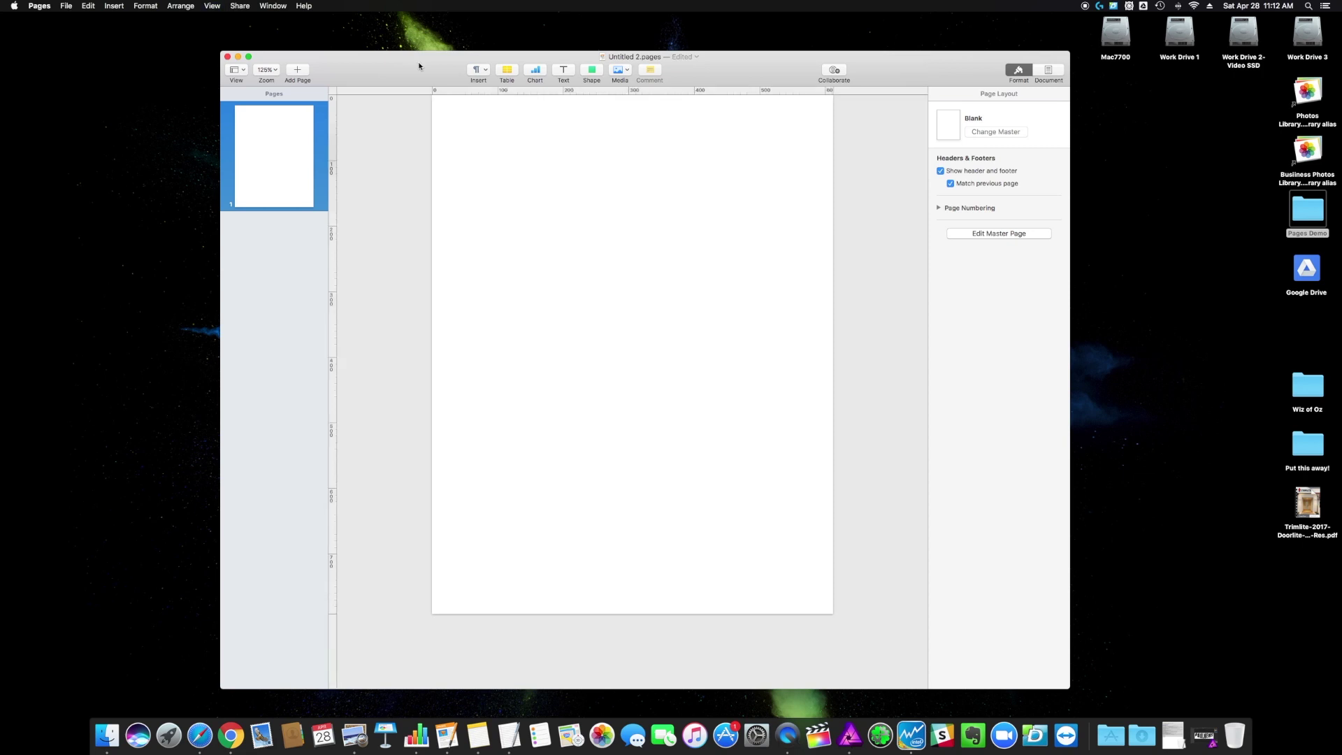
- Place vertical guides at about 24 pt and 556 pt across the page and a horizontal guide about 24 pt below its top edge
left_click_drag(333, 333, 448, 340)
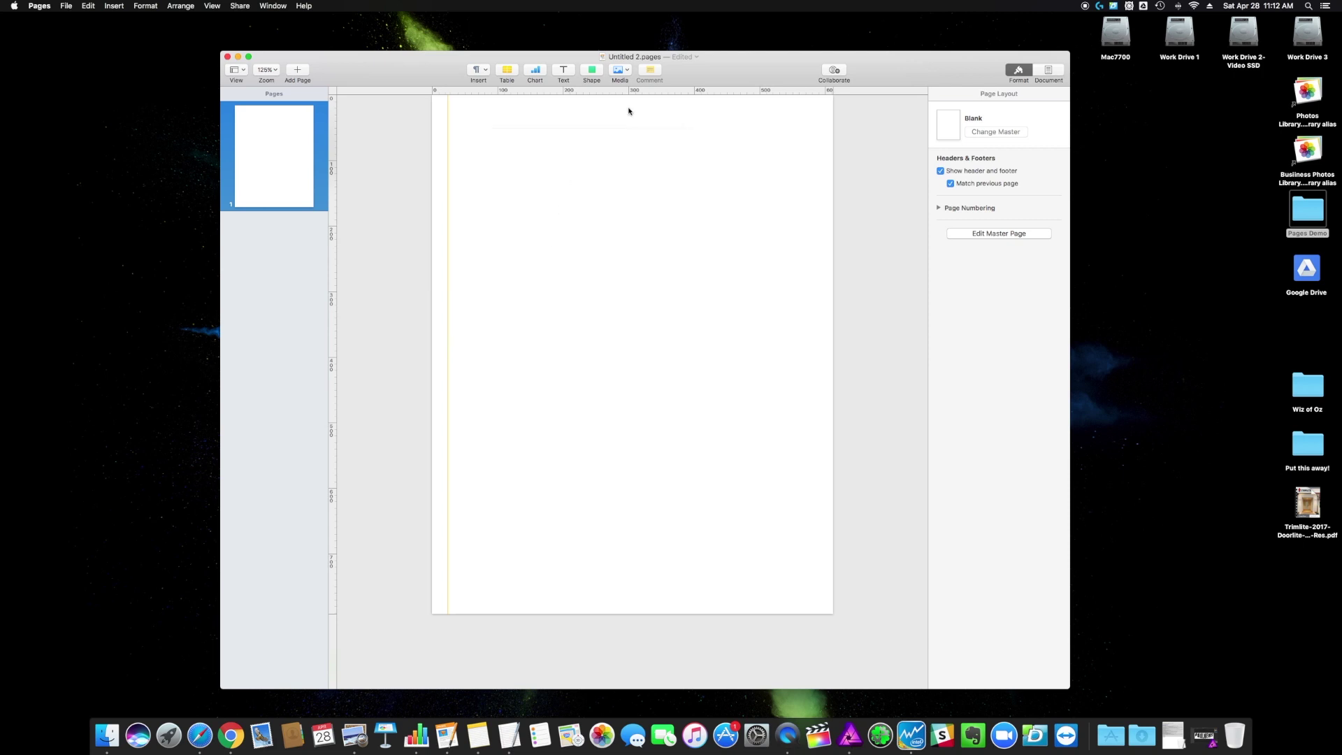
left_click_drag(621, 90, 620, 111)
left_click_drag(330, 418, 796, 386)
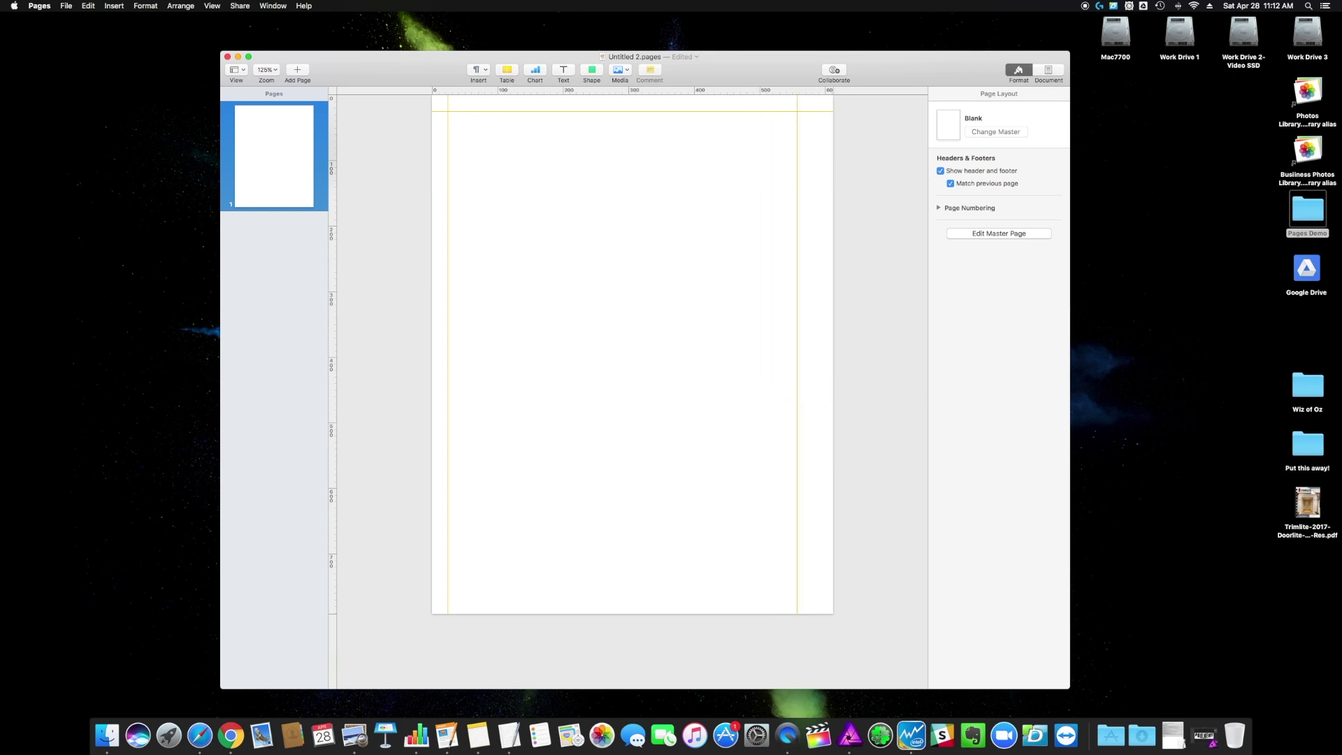
- Switch to the Numbers margin calculations, place them beside the page, and move the page's right margin guide to 588 pt
key("super+Tab")
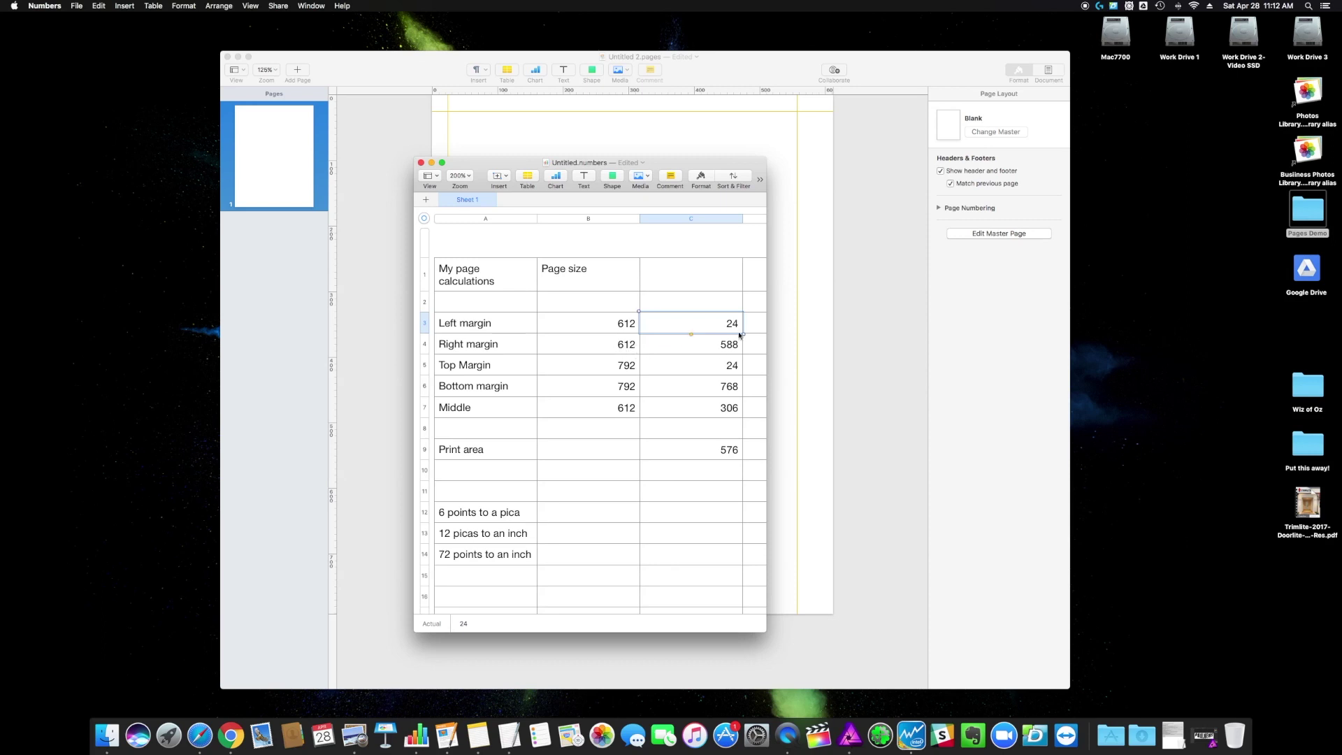
left_click_drag(521, 159, 1051, 203)
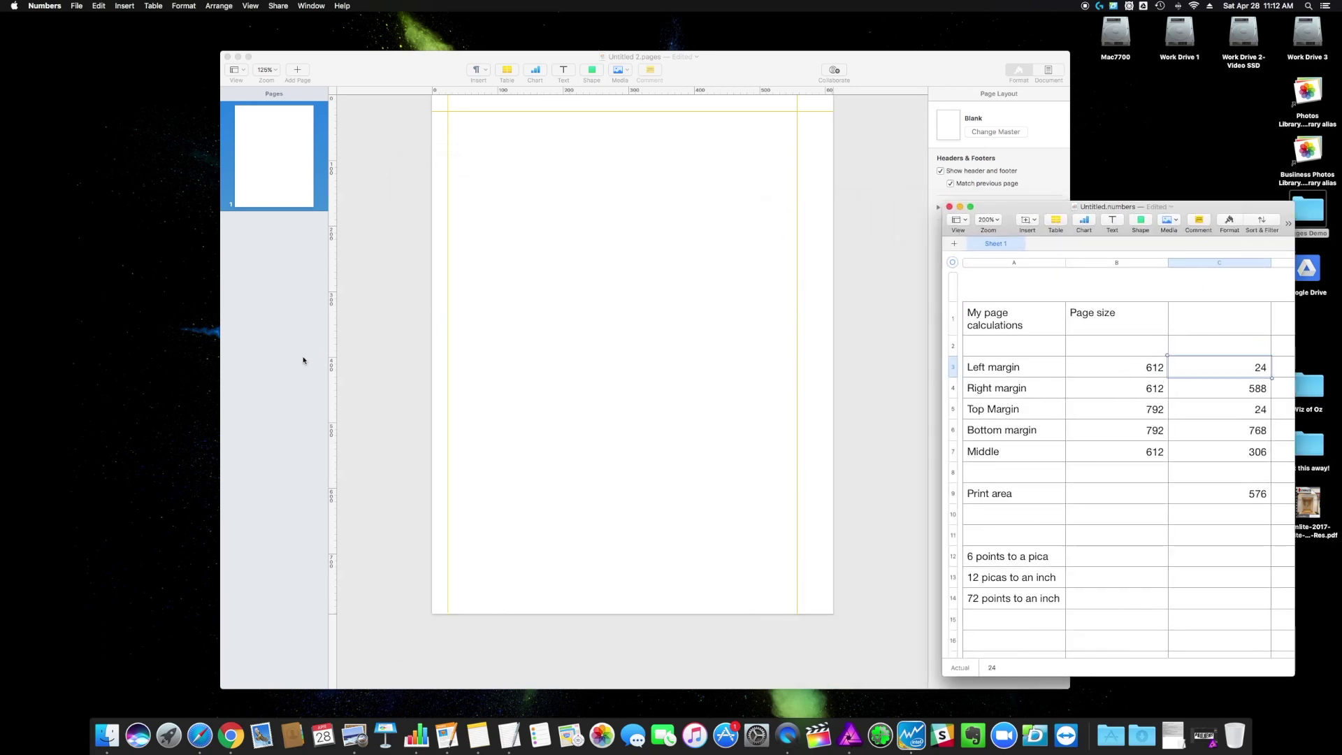
left_click_drag(796, 371, 817, 369)
- Add a horizontal guide for the page's bottom margin at 768 pt, following the margin calculations
left_click(1142, 284)
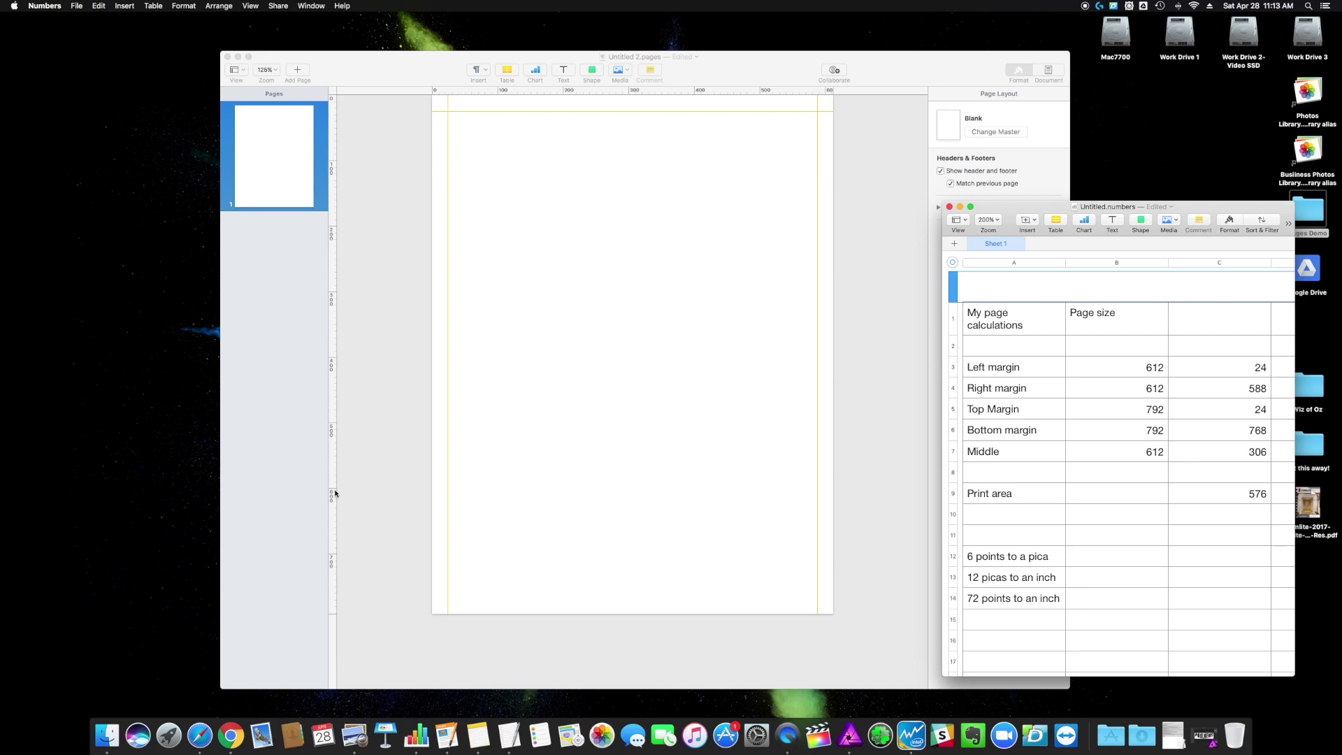
left_click(440, 93)
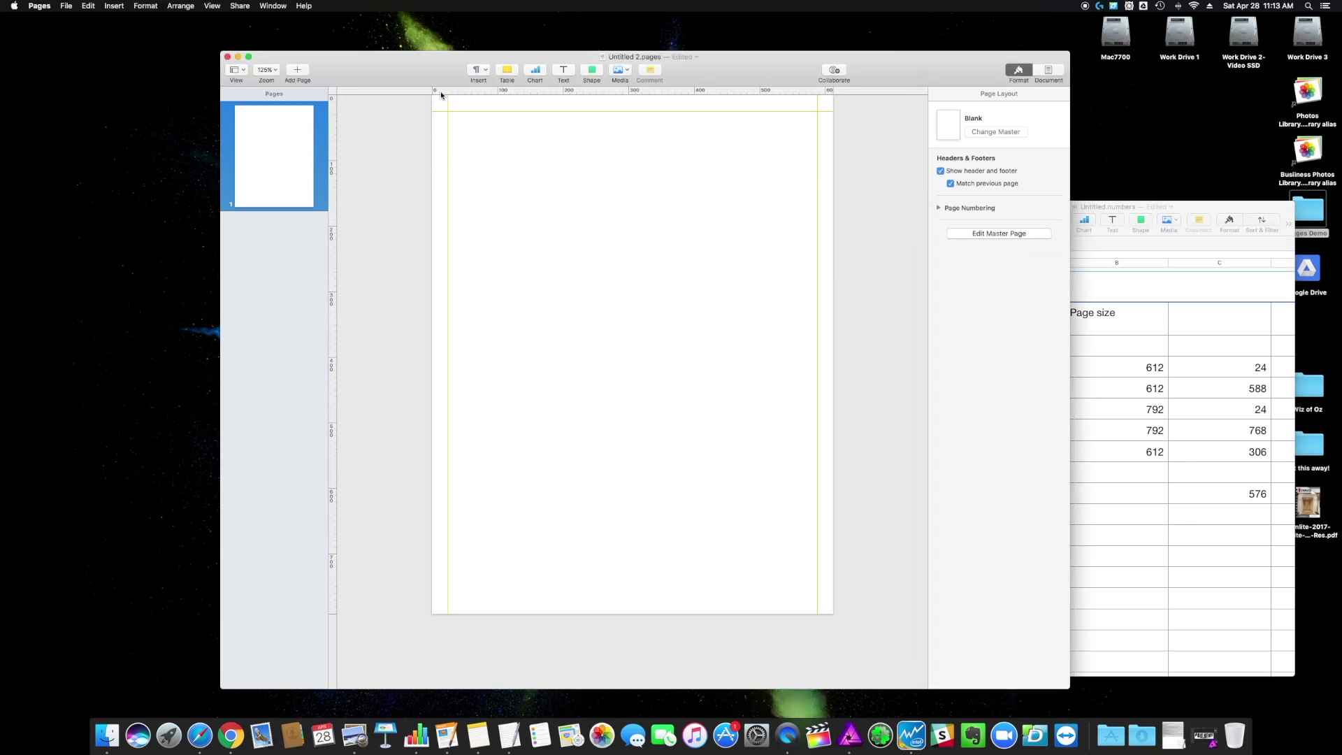
left_click_drag(436, 90, 428, 599)
- Turn off the document header and insert a plain page number in the centre field of the footer
left_click(1048, 70)
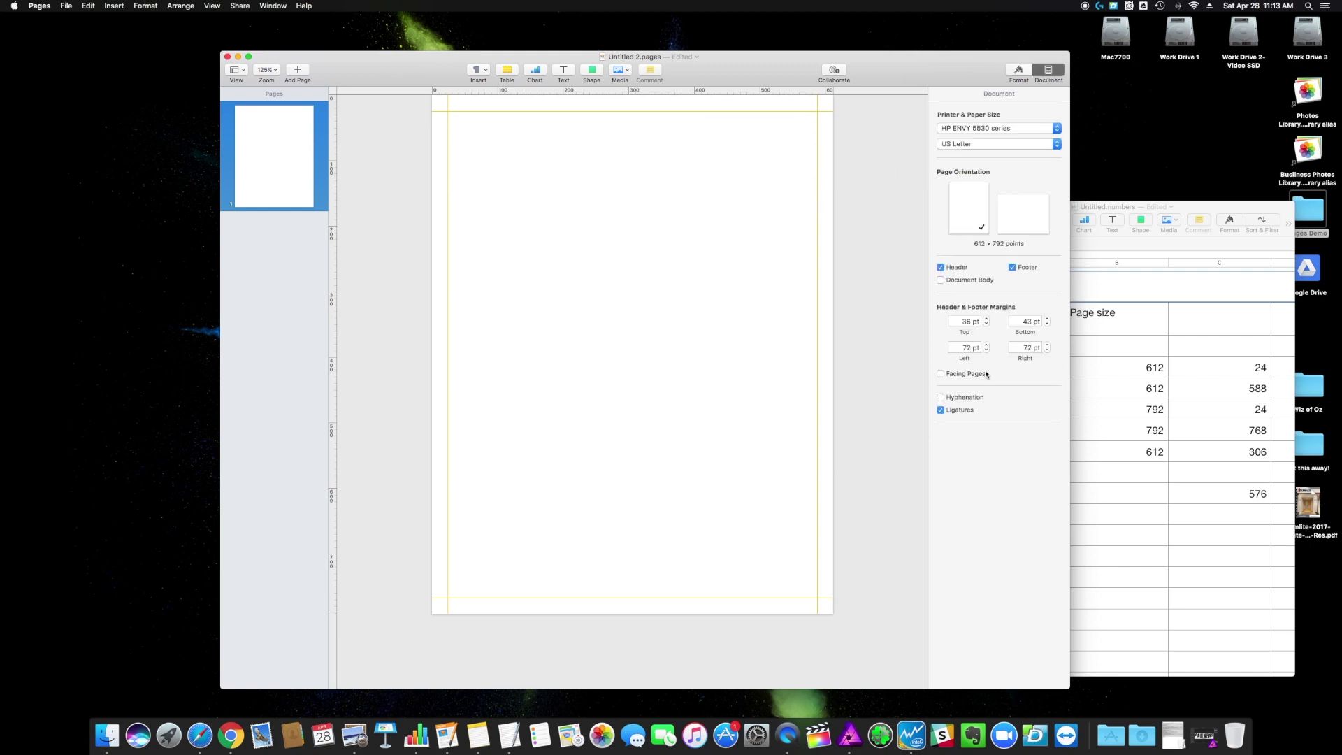
left_click(949, 268)
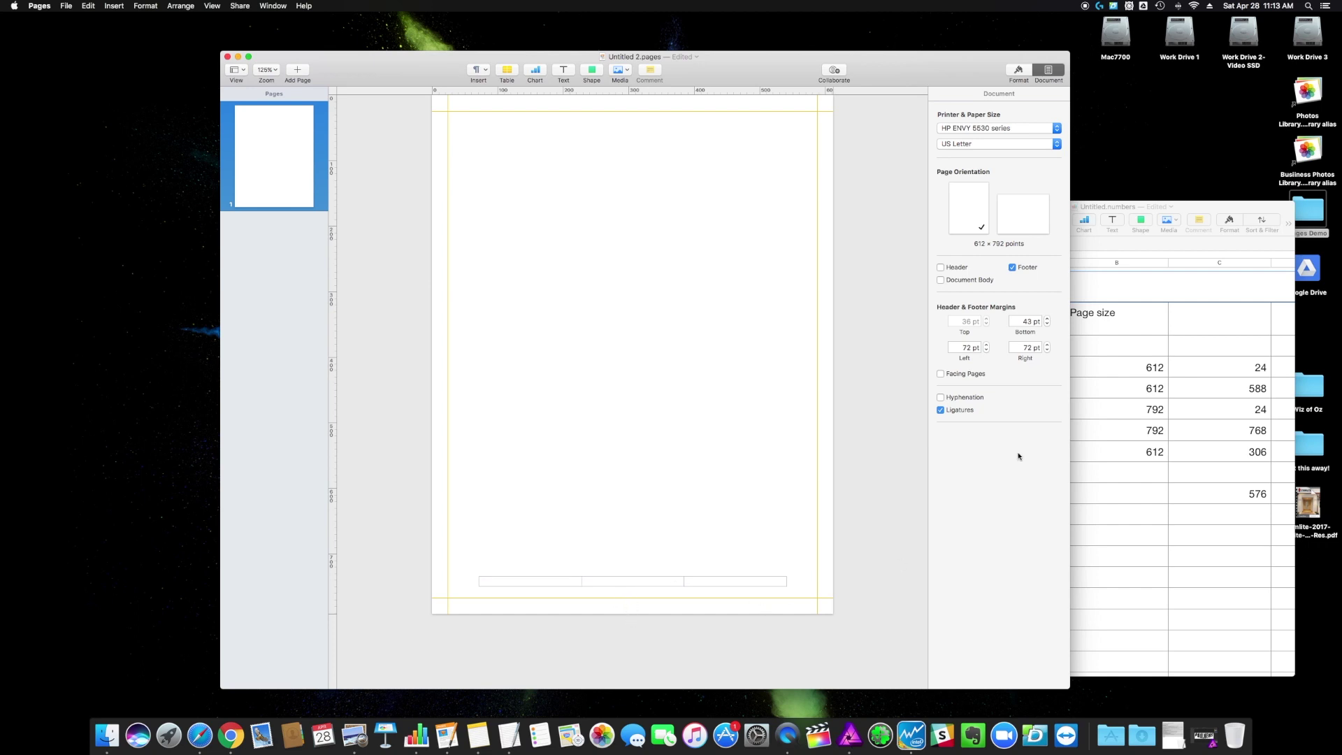
left_click(624, 582)
left_click(629, 559)
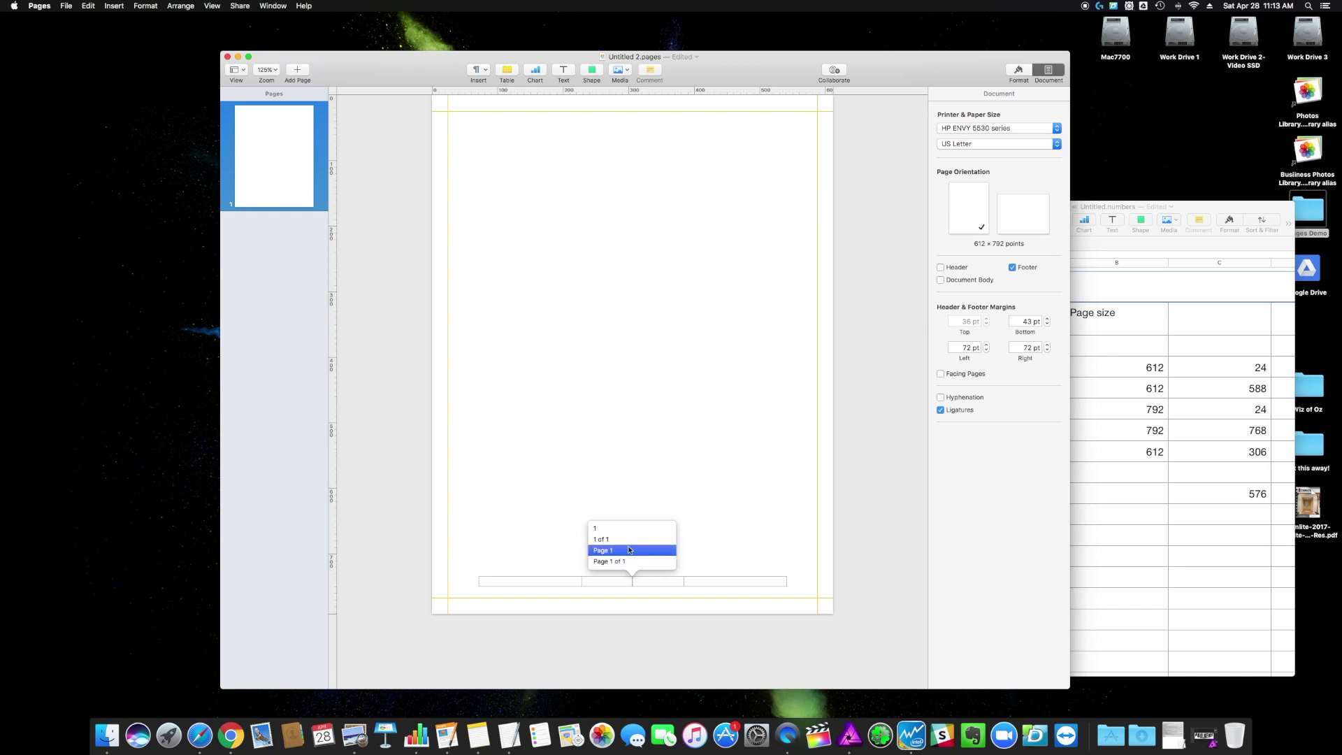
left_click(608, 535)
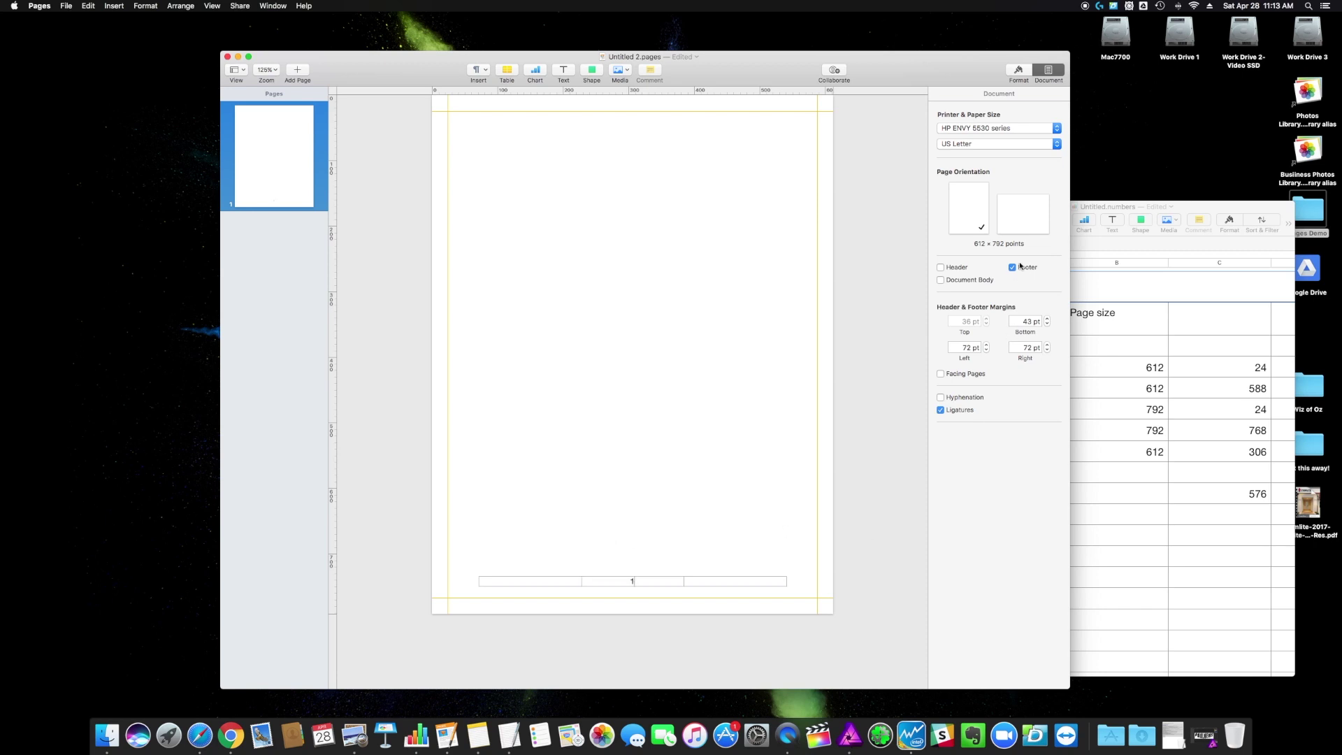
- Set the footer's bottom margin to 24 pt and add a horizontal guide a little above the footer
left_click(1025, 320)
type("24")
key("Return")
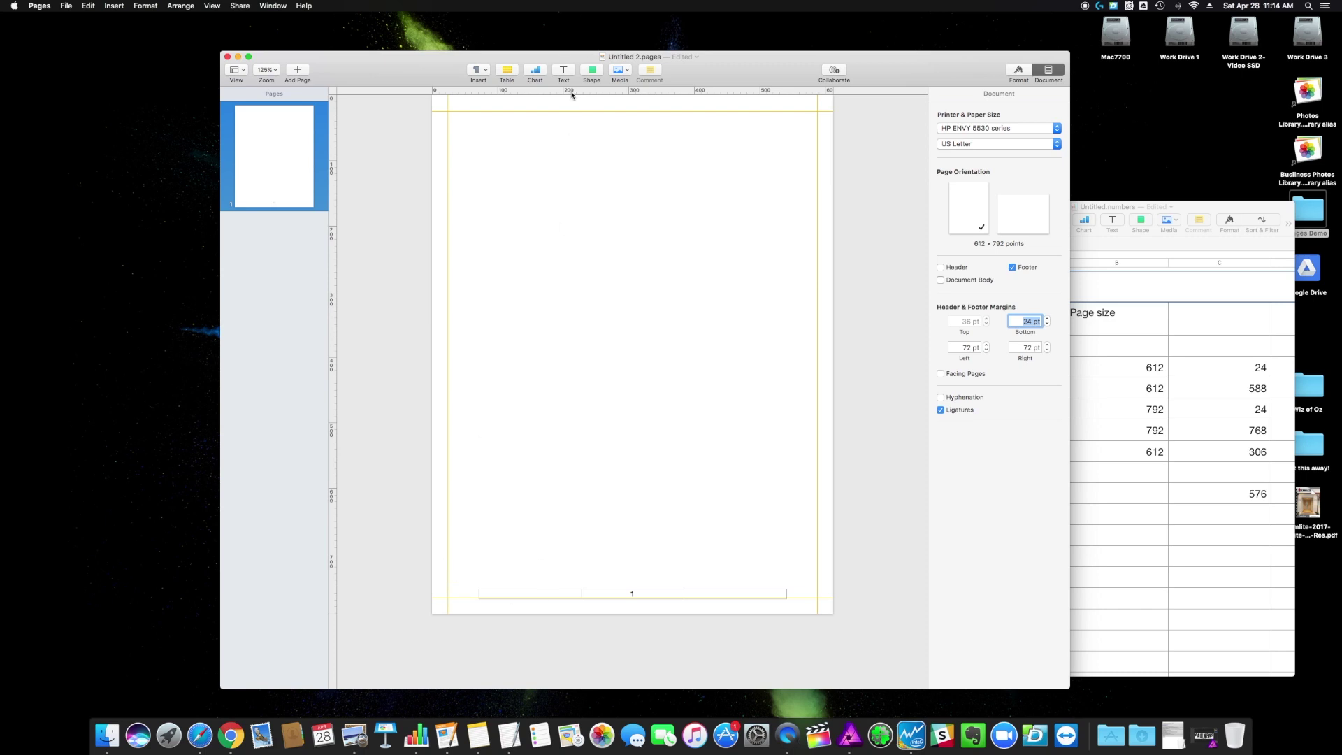
left_click_drag(570, 94, 538, 573)
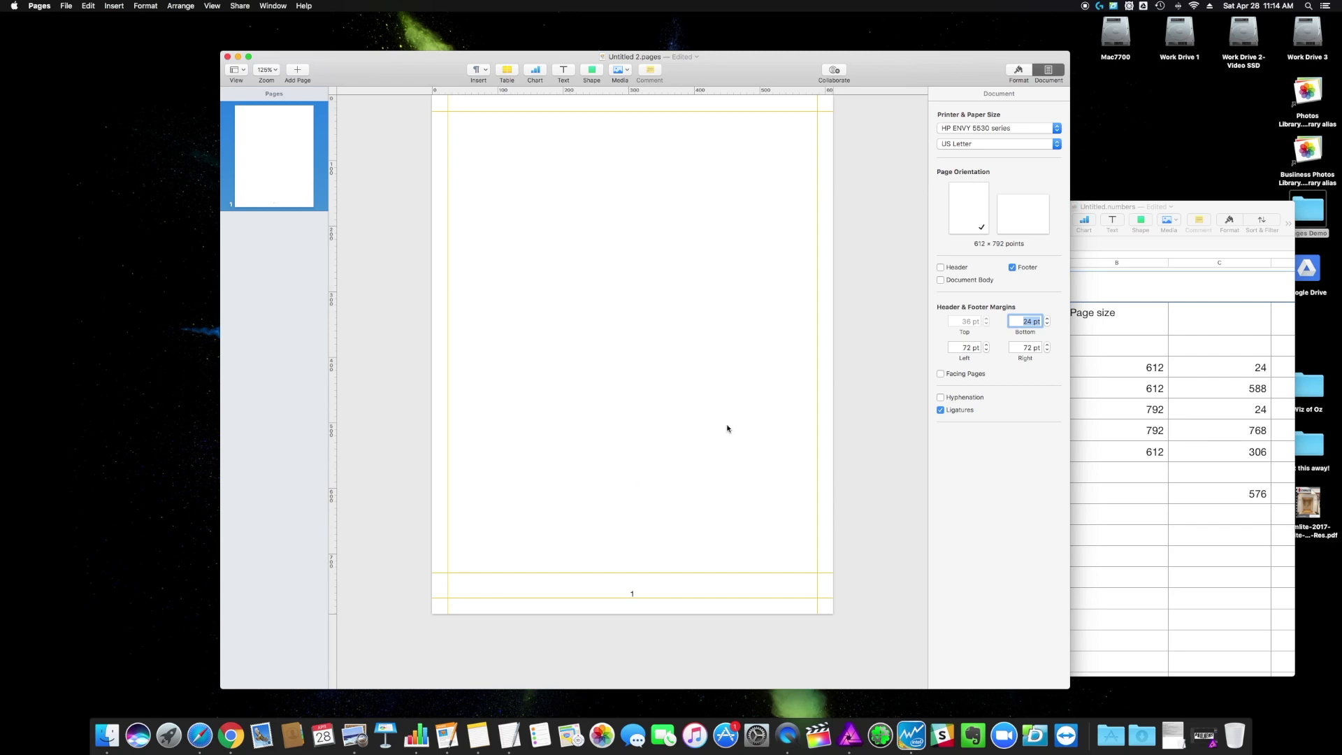
left_click(393, 322)
- Add a text box, stretch it between the left and right margin guides, and extend it down towards the guide above the footer
left_click(563, 70)
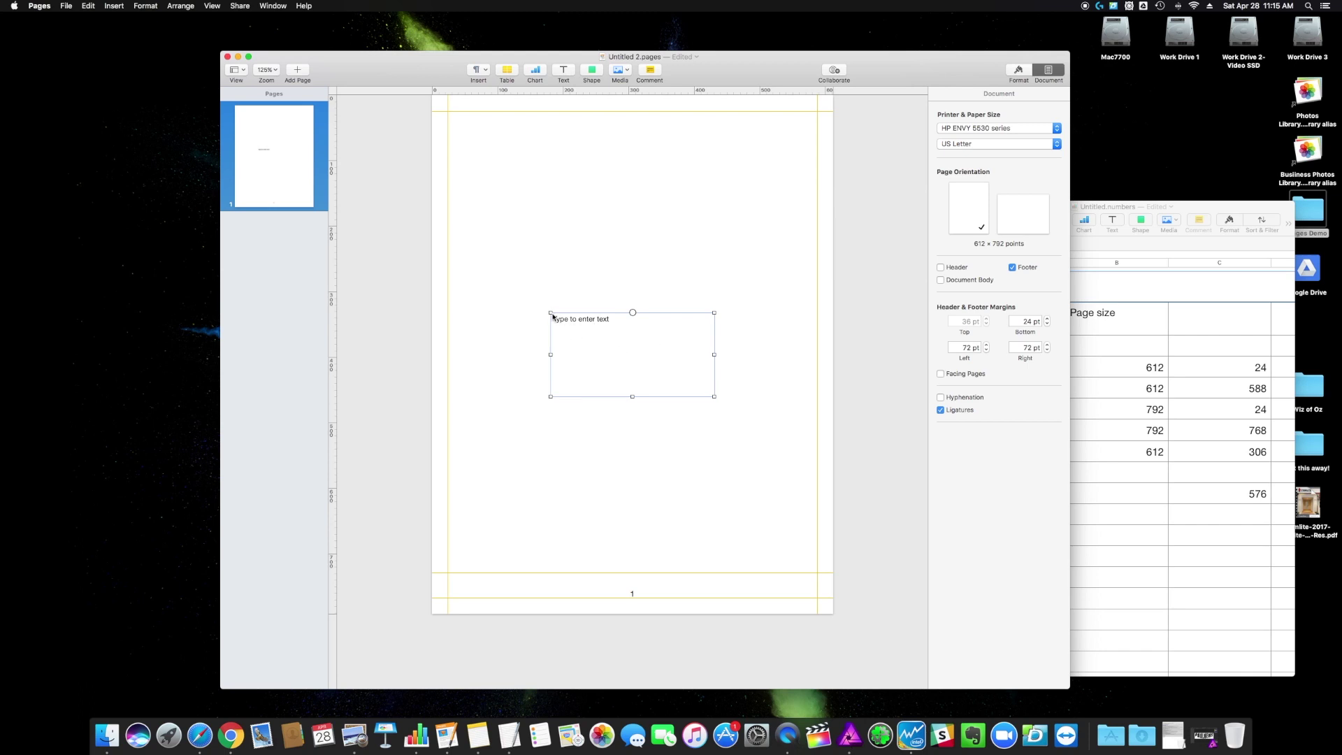
left_click_drag(554, 315, 453, 267)
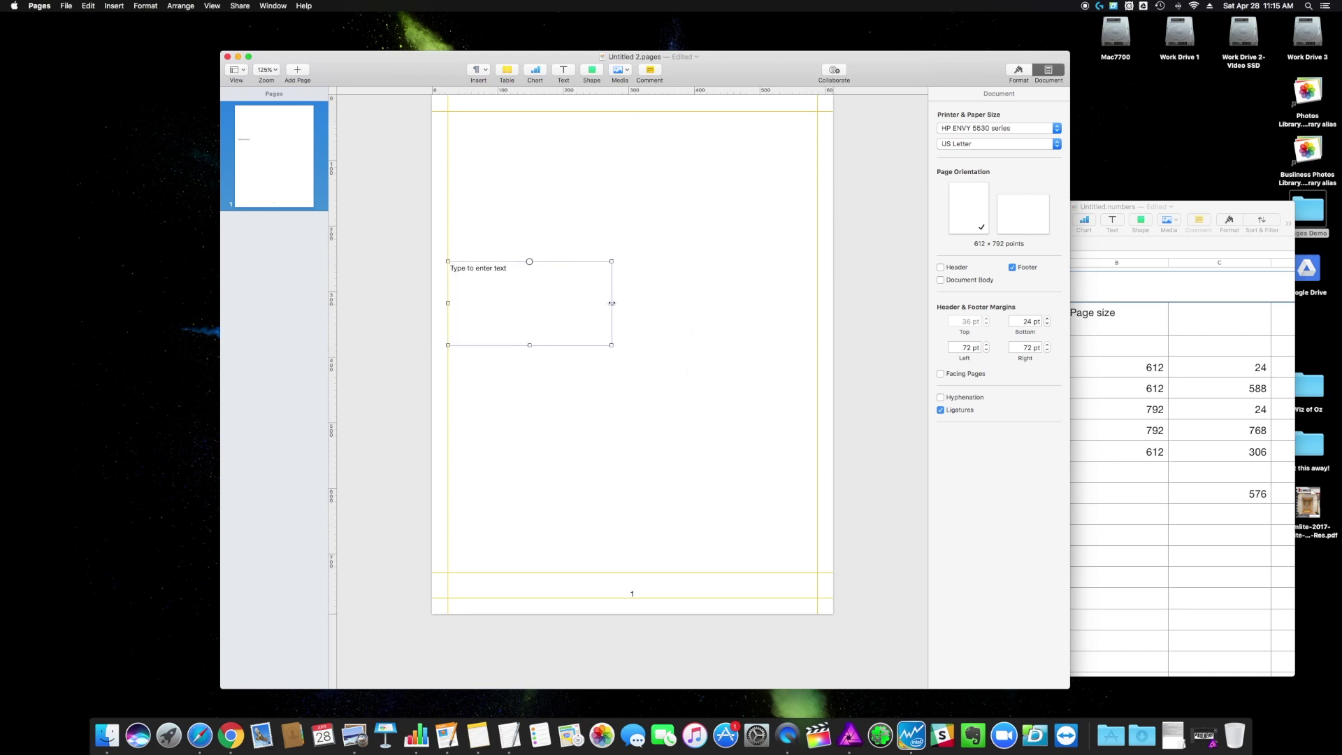
left_click_drag(612, 304, 817, 304)
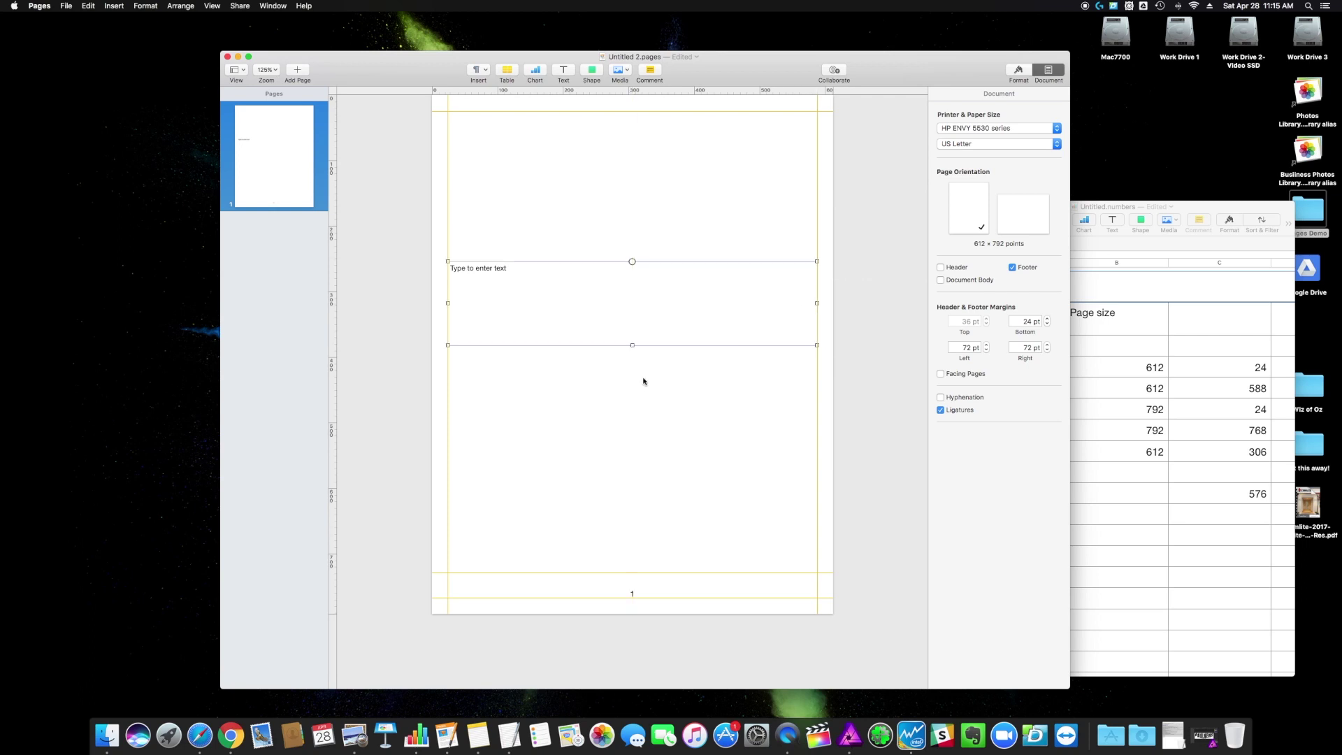
left_click_drag(633, 345, 632, 512)
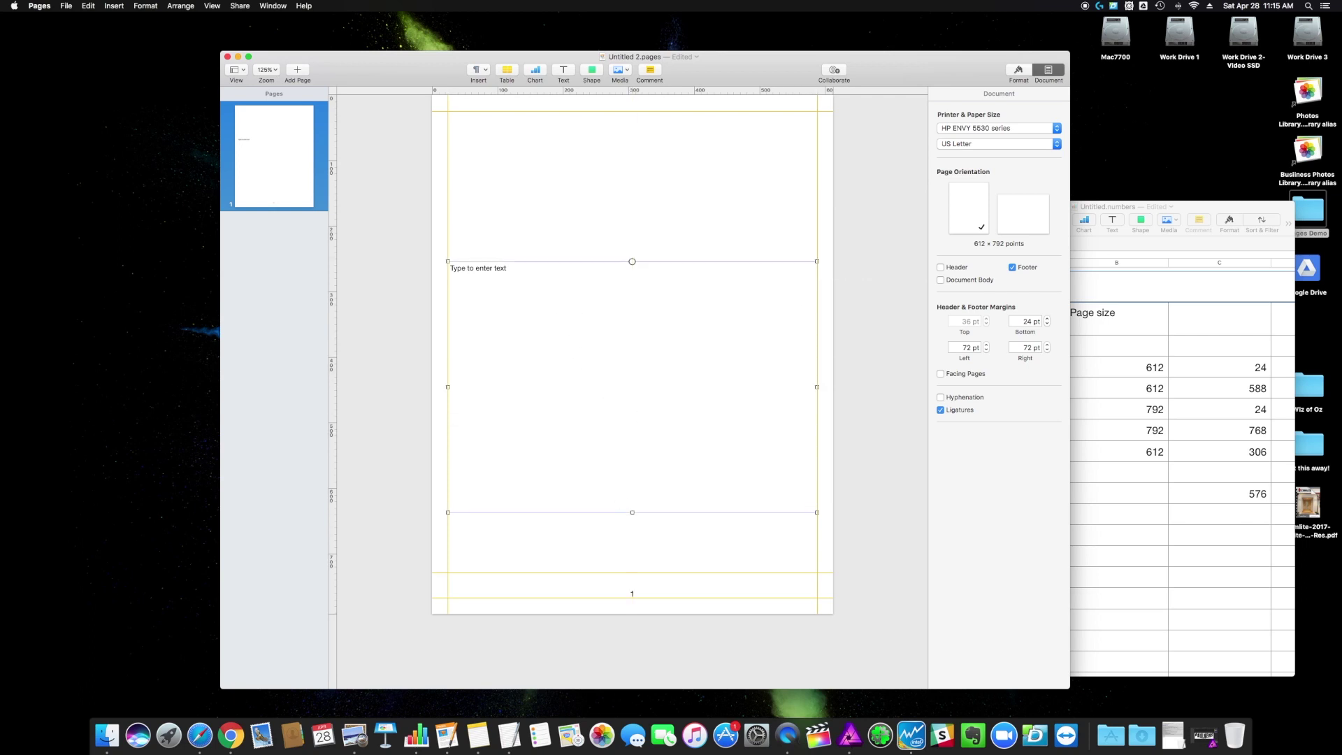
- Switch to Chrome, copy the selected Lorem Ipsum paragraphs, and move the browser window out of the way
left_click_drag(1340, 102, 867, 59)
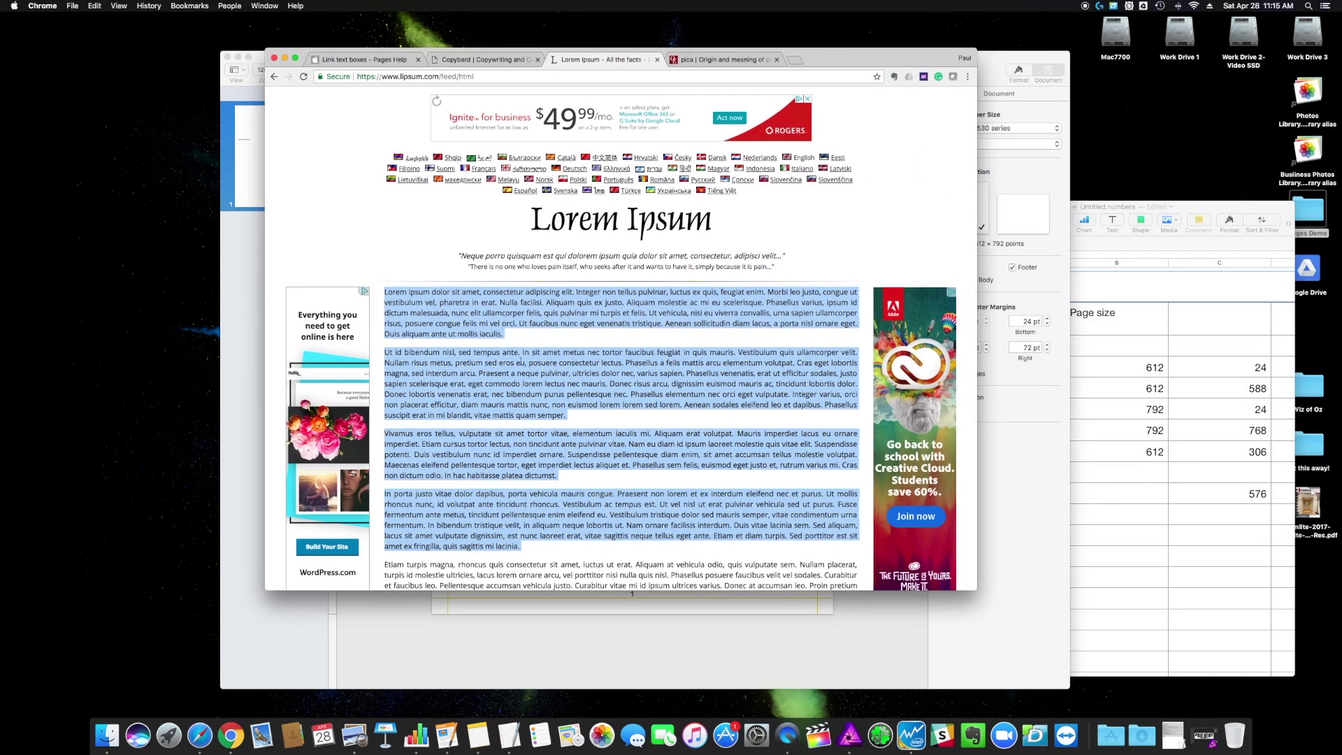
key("super+c")
left_click_drag(816, 49, 1341, 56)
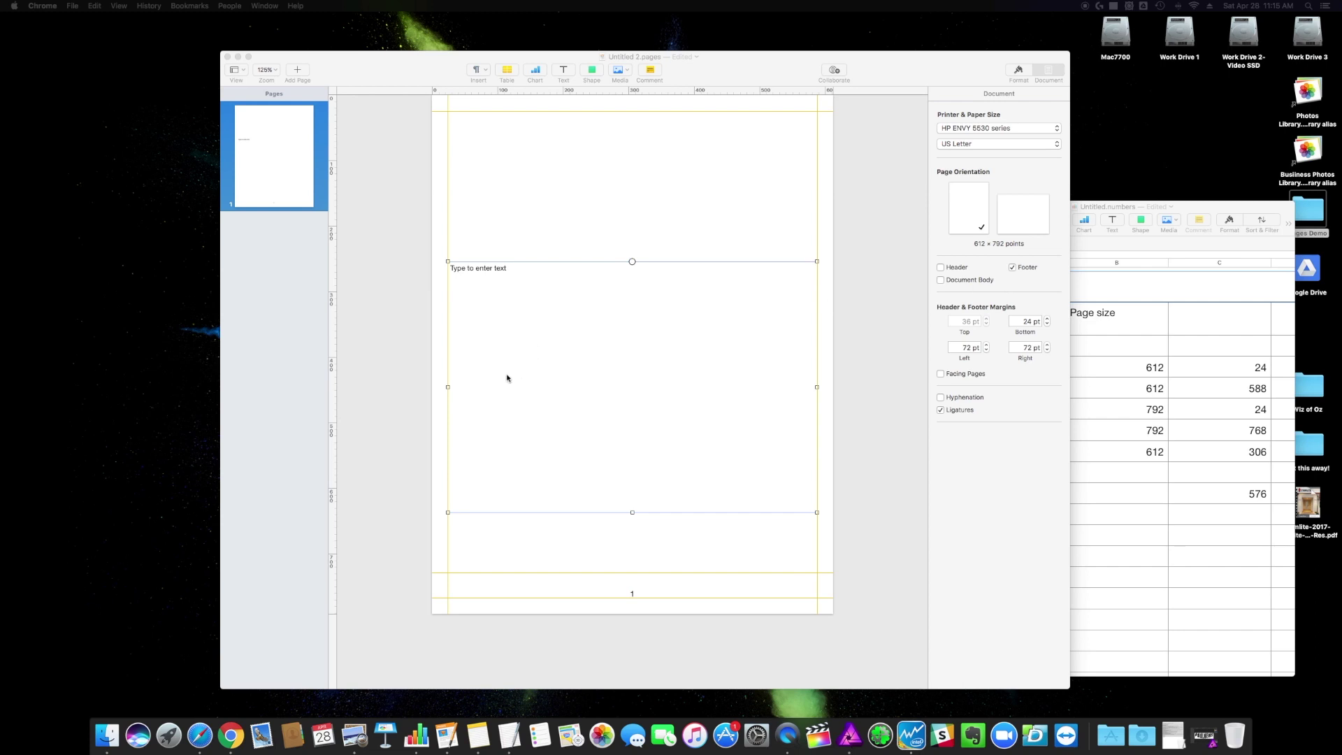
- Replace the text box's placeholder text with the copied Lorem Ipsum paragraphs
left_click(489, 314)
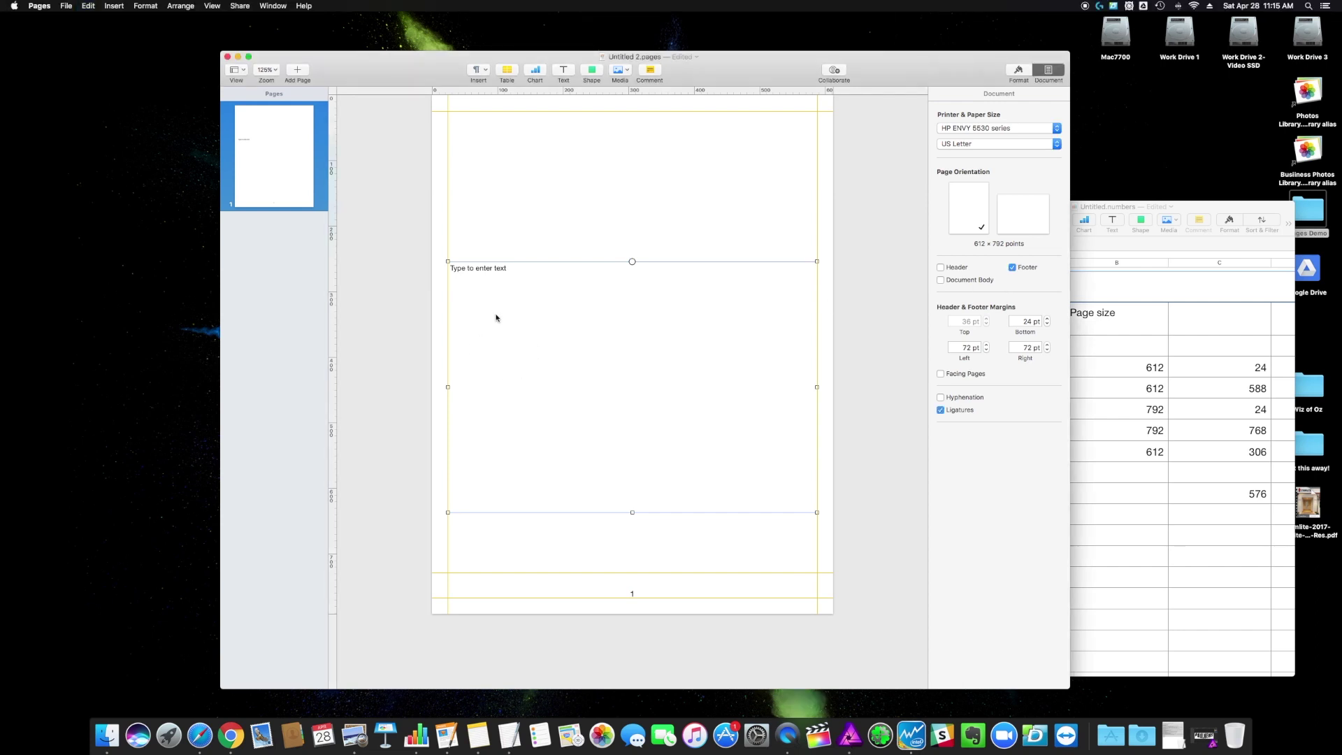
left_click(508, 294)
key("super+a")
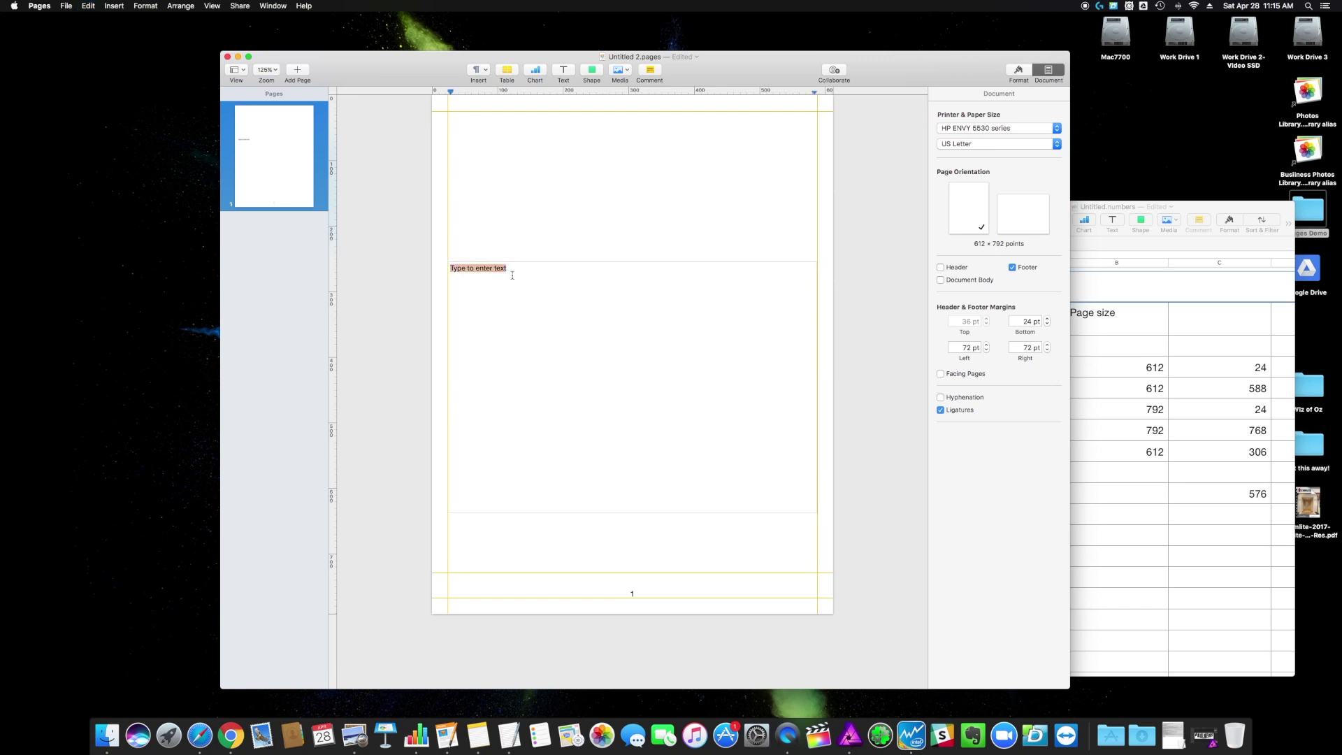
key("super+v")
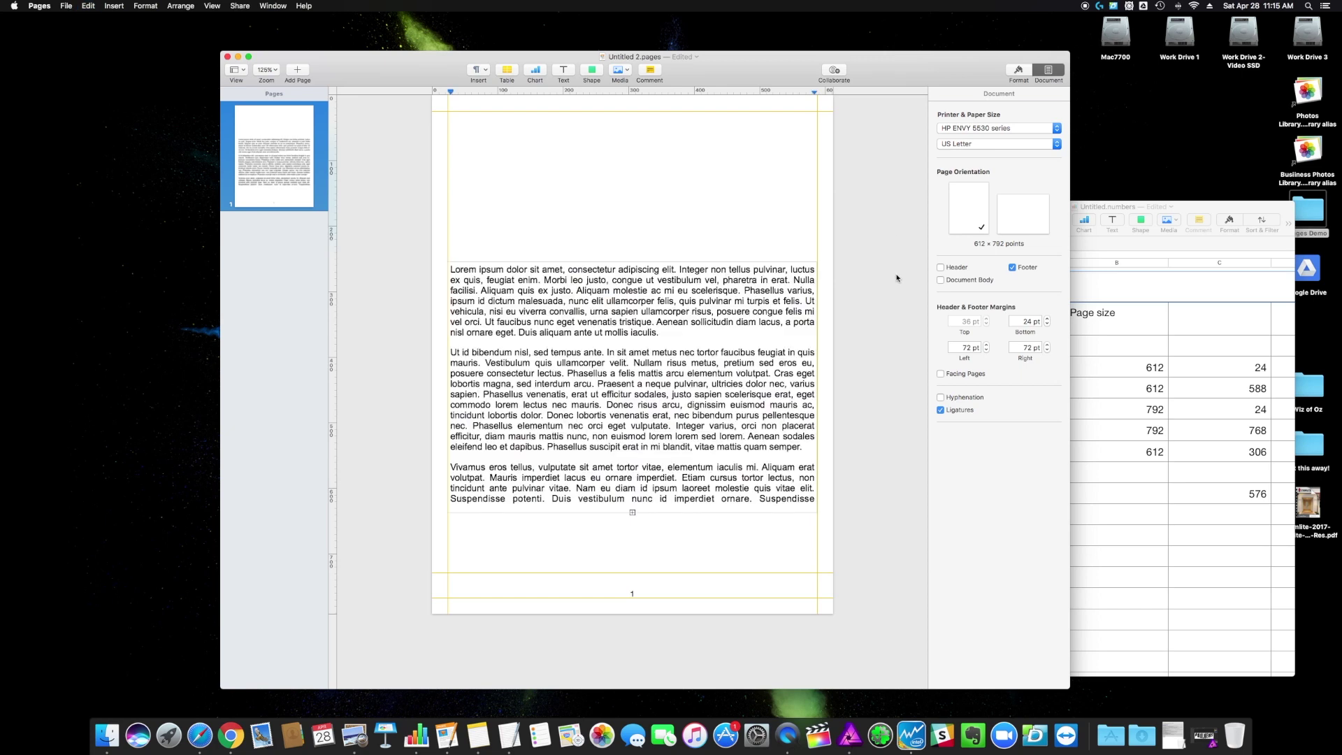
- Split the text box into two columns with an 18 pt gutter and add vertical guides along both edges of the gutter
left_click(1017, 73)
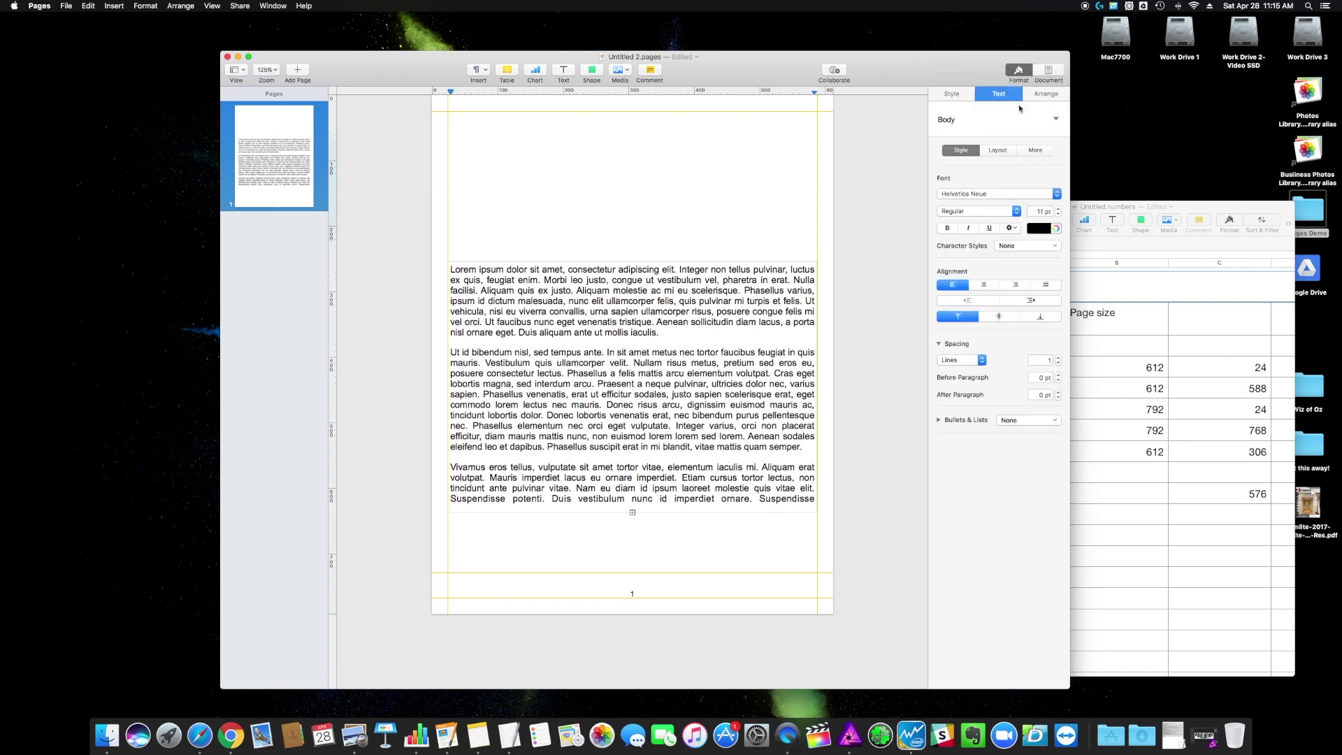
left_click(999, 151)
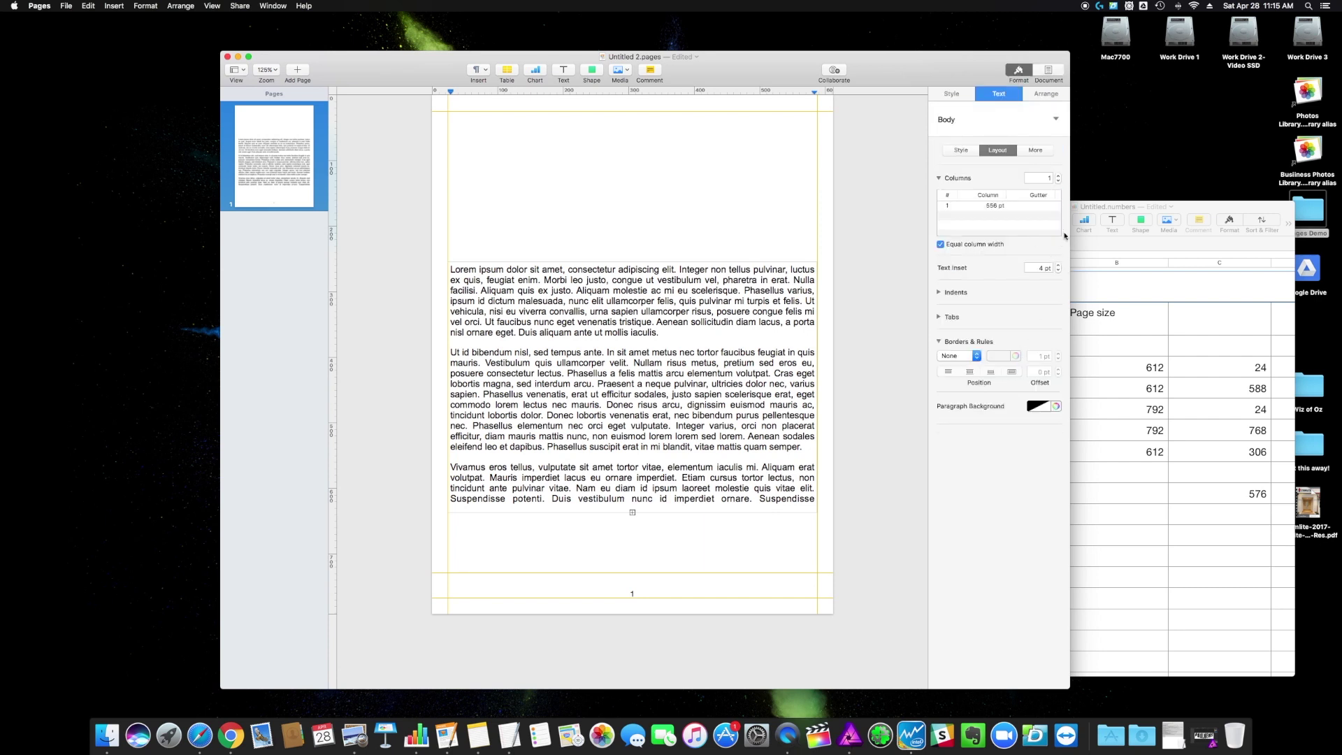
left_click(1058, 176)
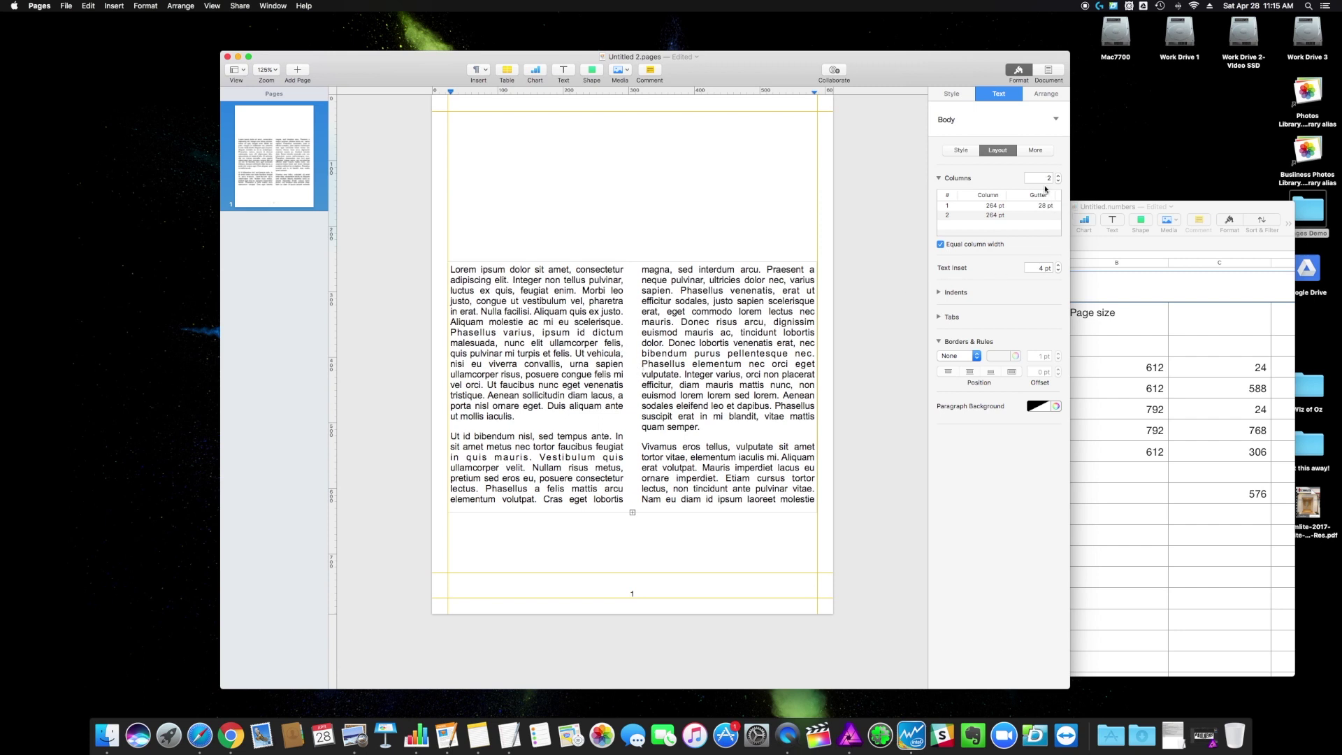
left_click(1041, 206)
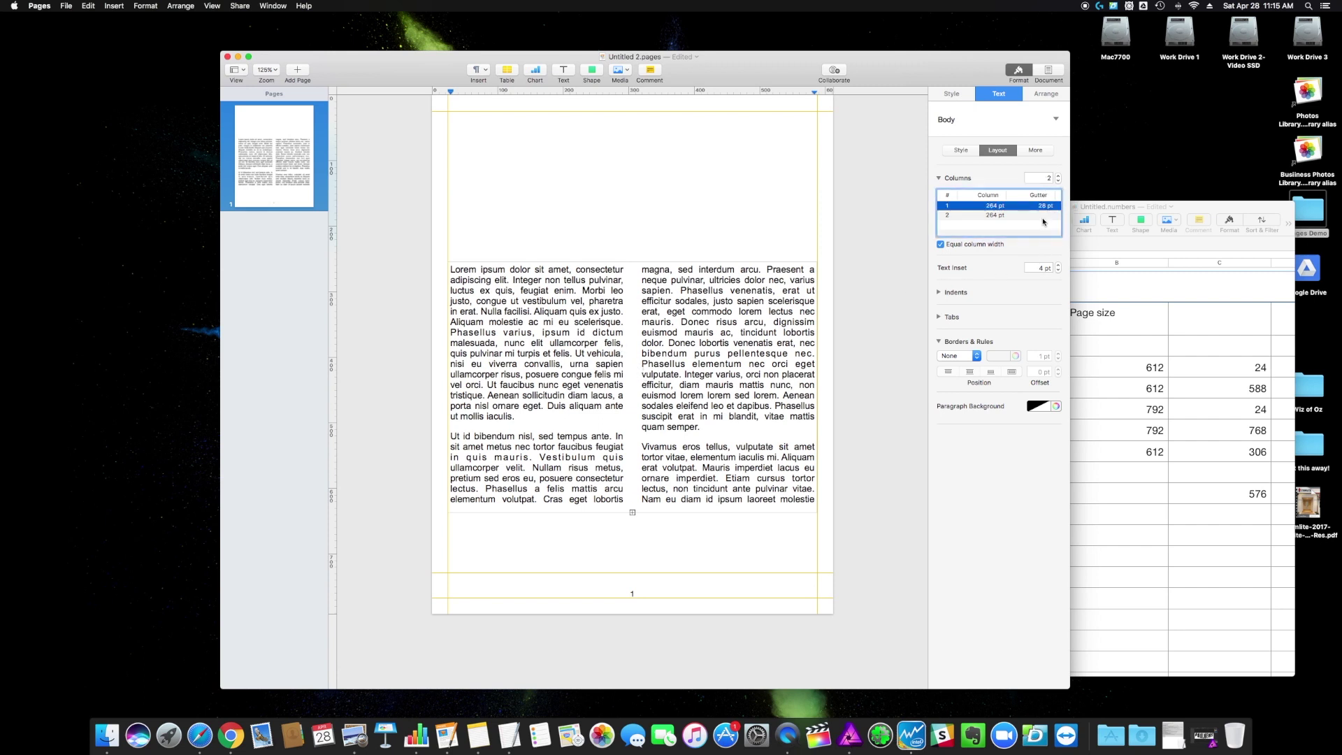
double_click(1045, 206)
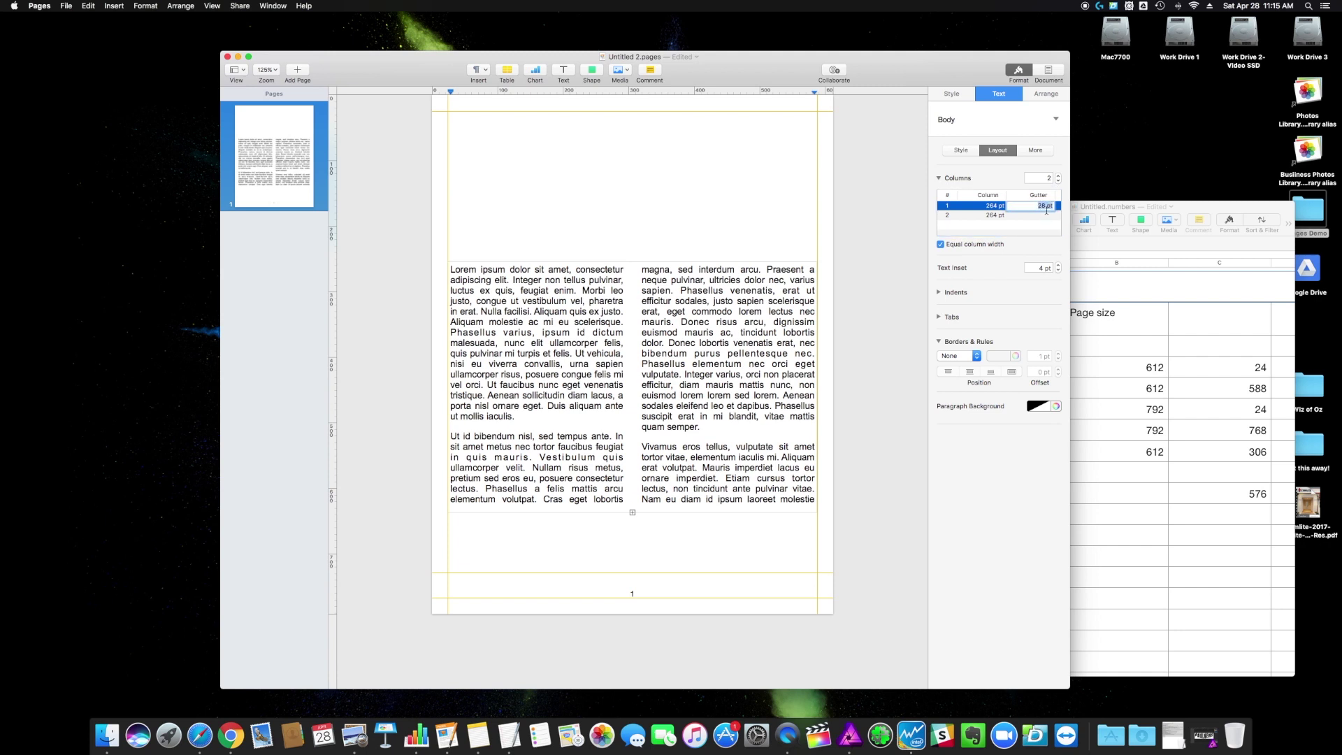
double_click(1043, 206)
type("1")
key("Return")
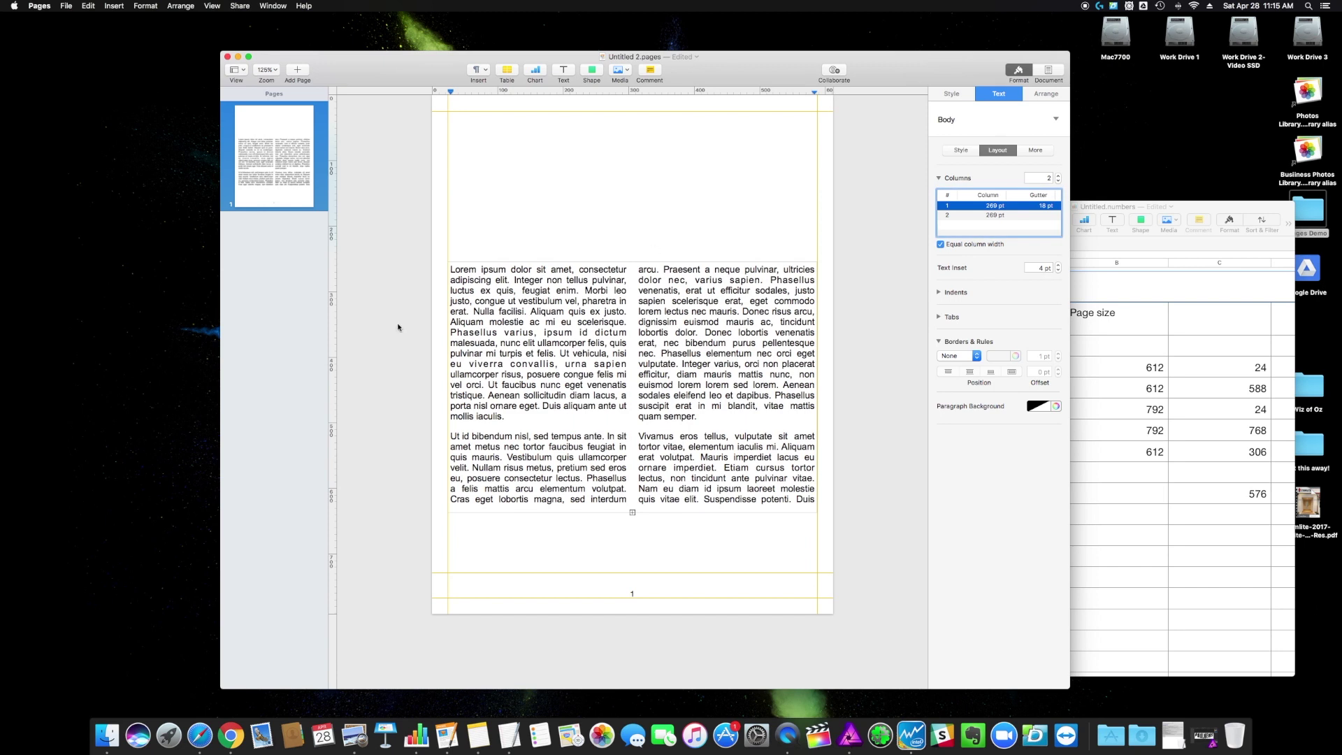
left_click_drag(333, 343, 636, 344)
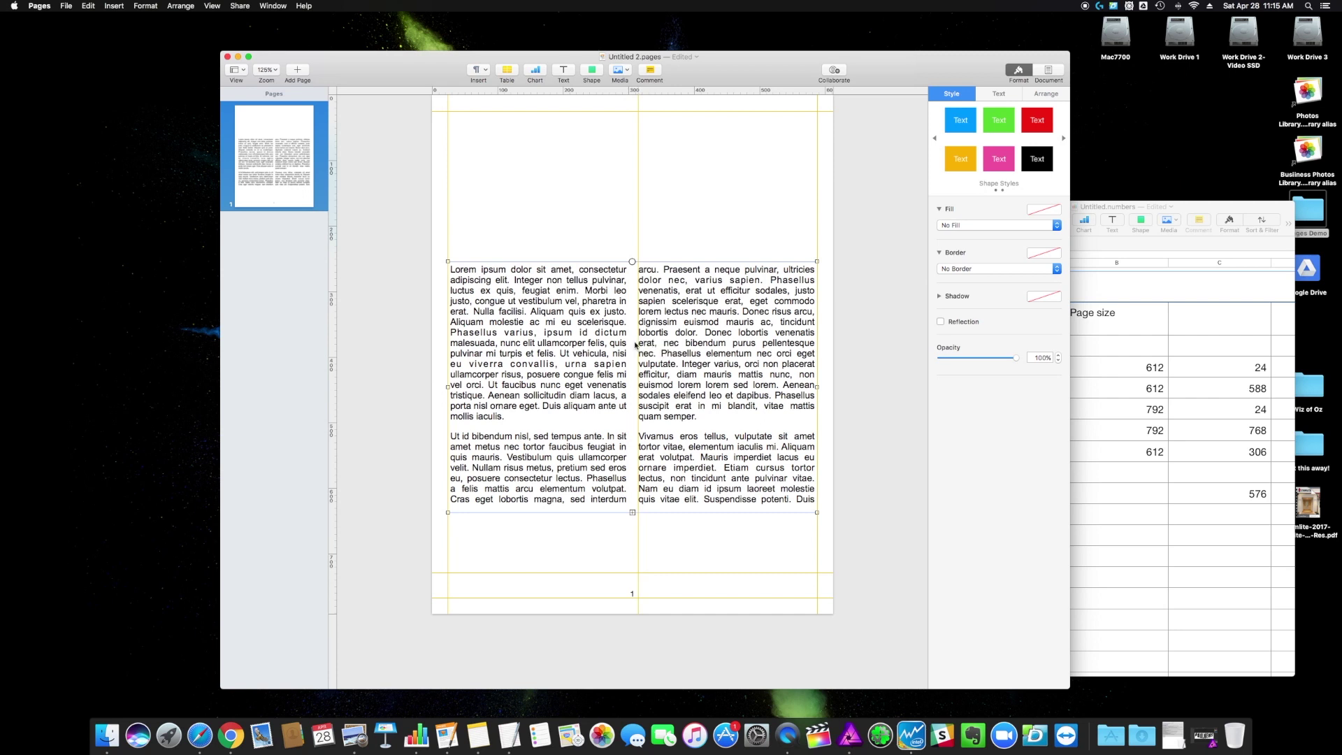
left_click_drag(334, 385, 627, 393)
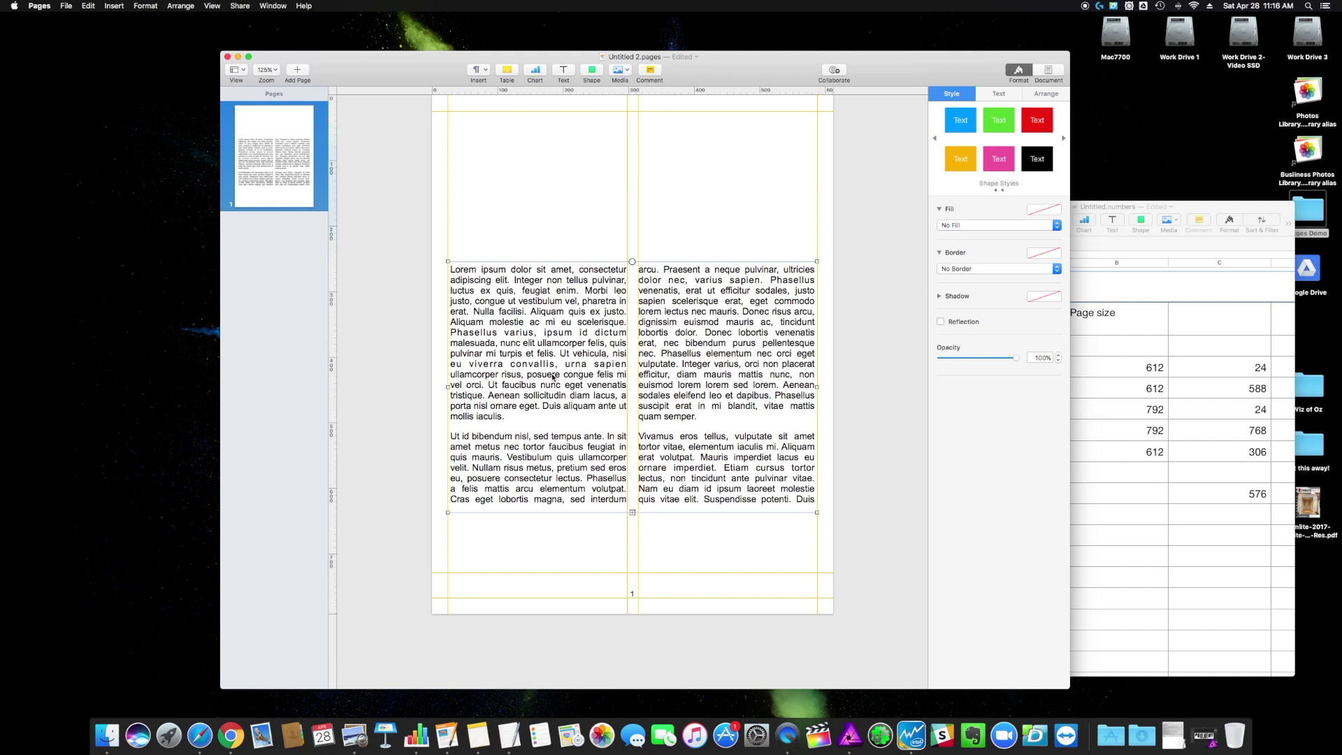
- Change the text box to three columns and add vertical guides along both edges of each of the two gutters
left_click(998, 93)
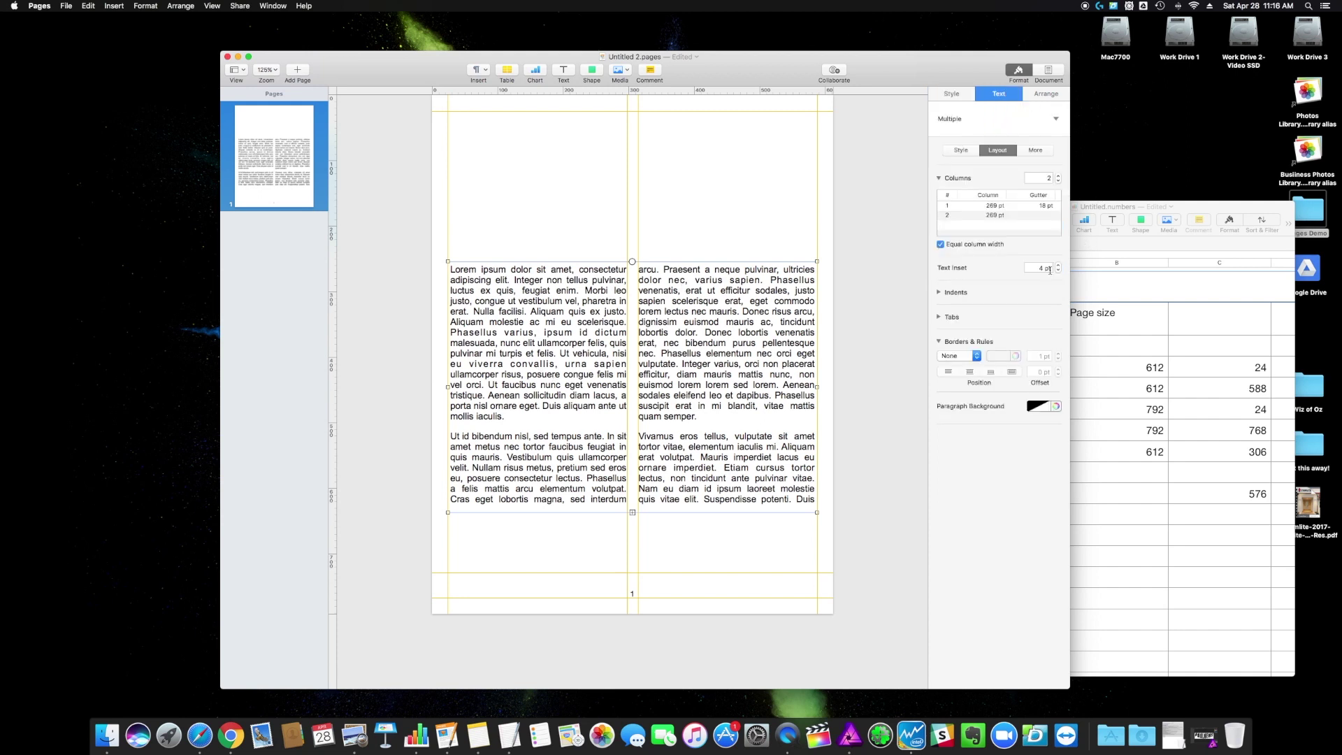
left_click(1059, 176)
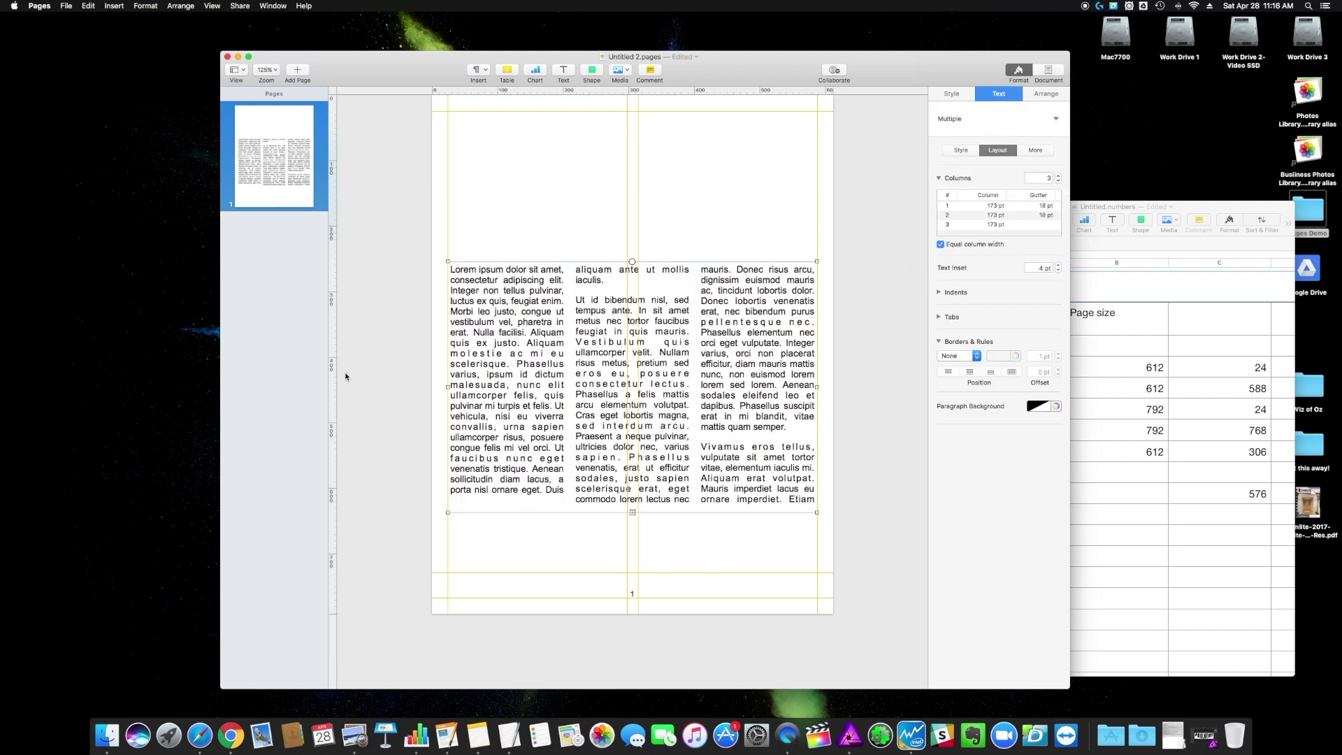
left_click_drag(334, 374, 574, 363)
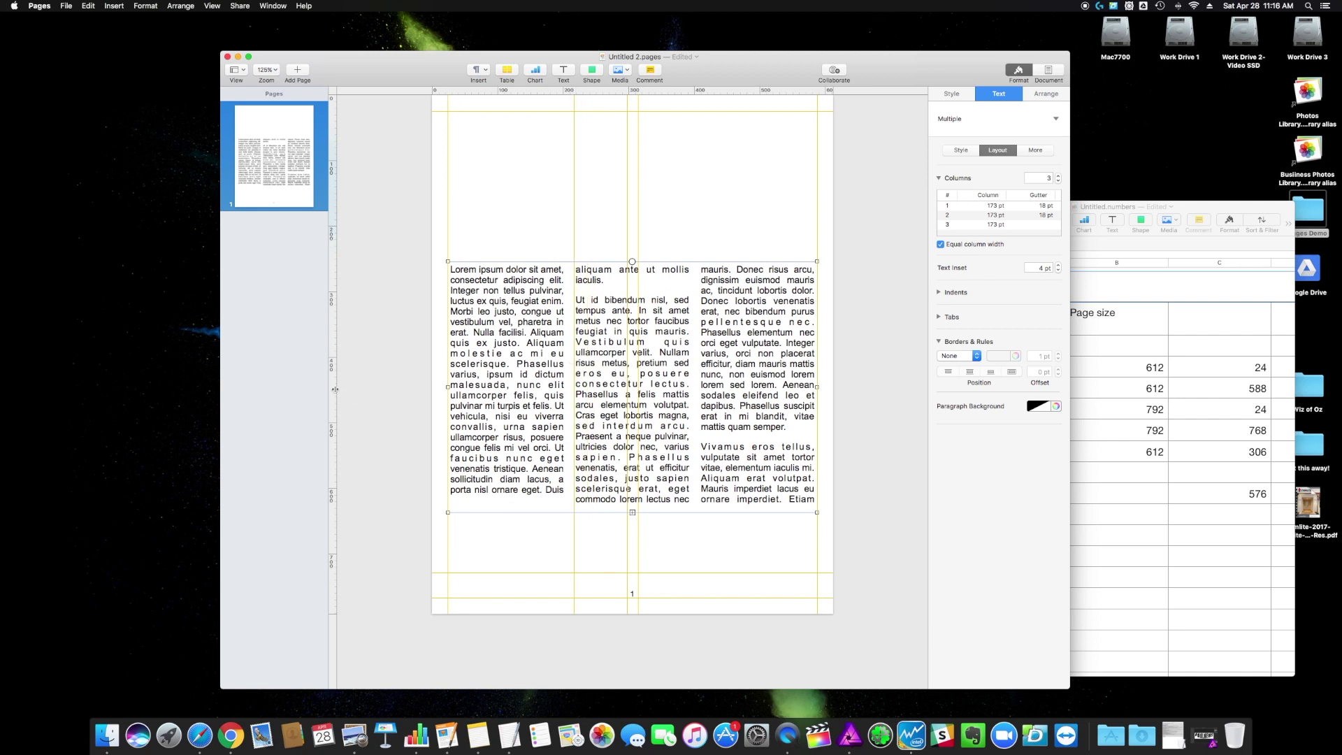
left_click_drag(335, 389, 564, 390)
left_click_drag(335, 447, 700, 427)
left_click_drag(333, 460, 688, 457)
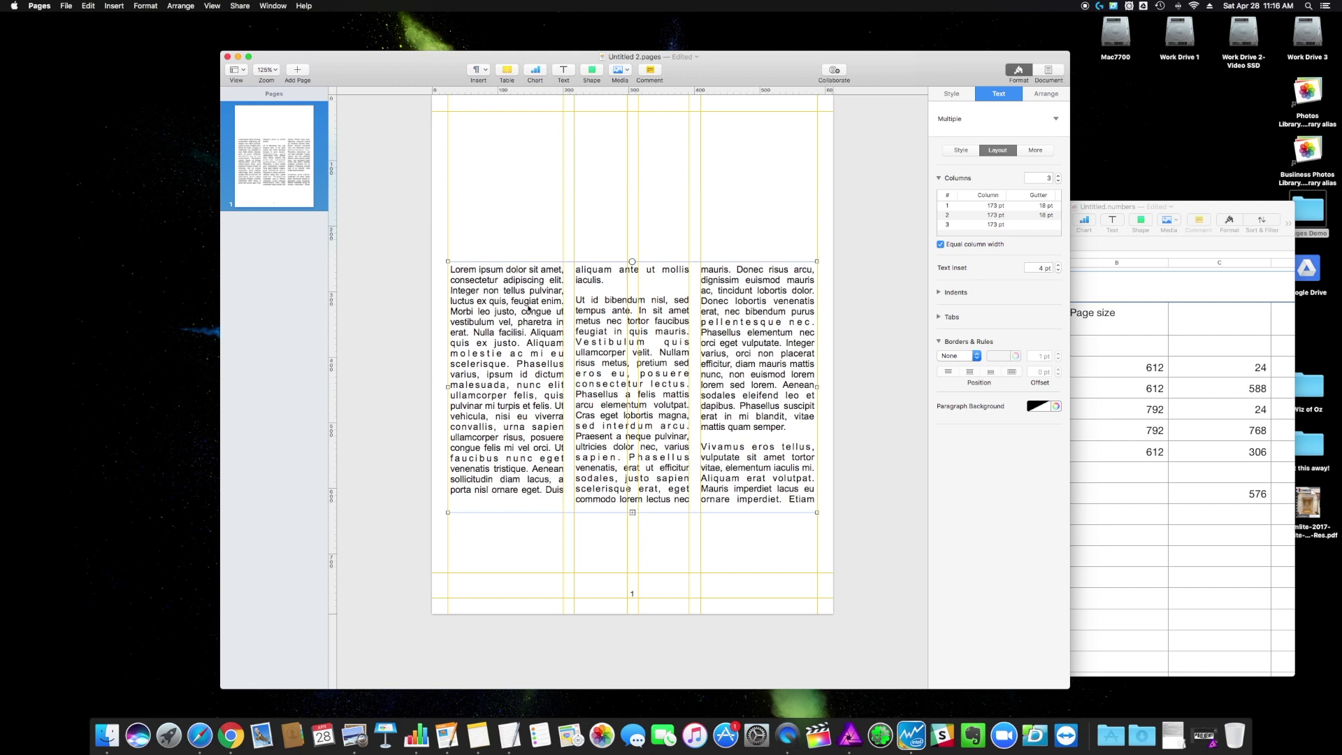
- Delete the three-column text box from the page, leaving the guides in place
left_click(433, 326)
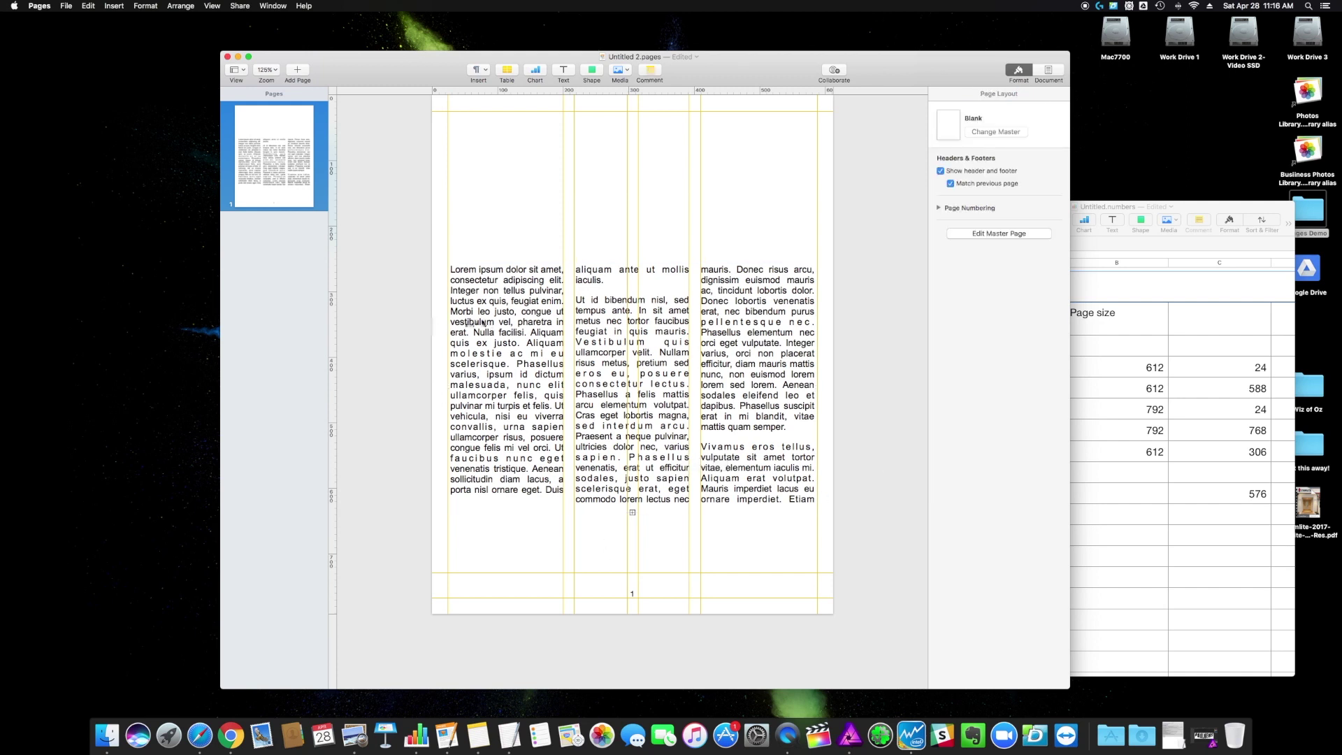
left_click(479, 323)
key("Delete")
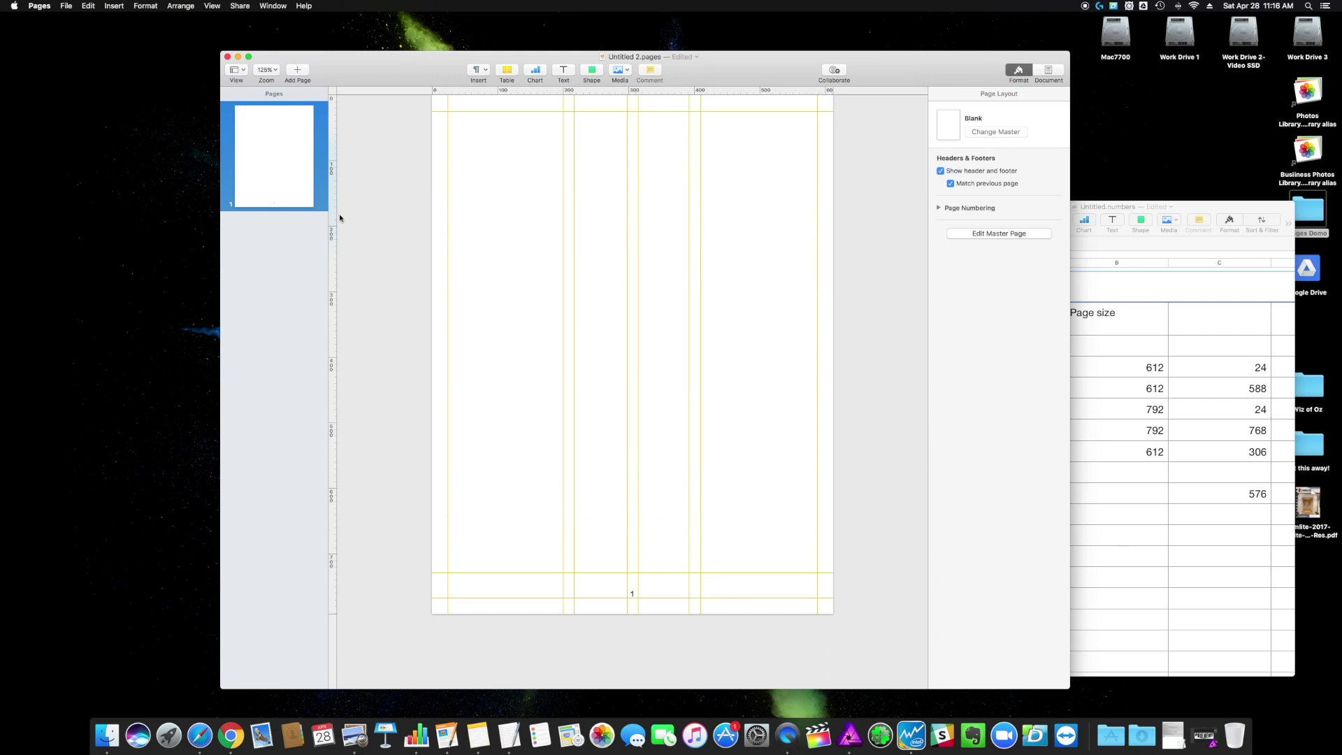
- Open the page's master for editing and duplicate the Blank master page
right_click(302, 137)
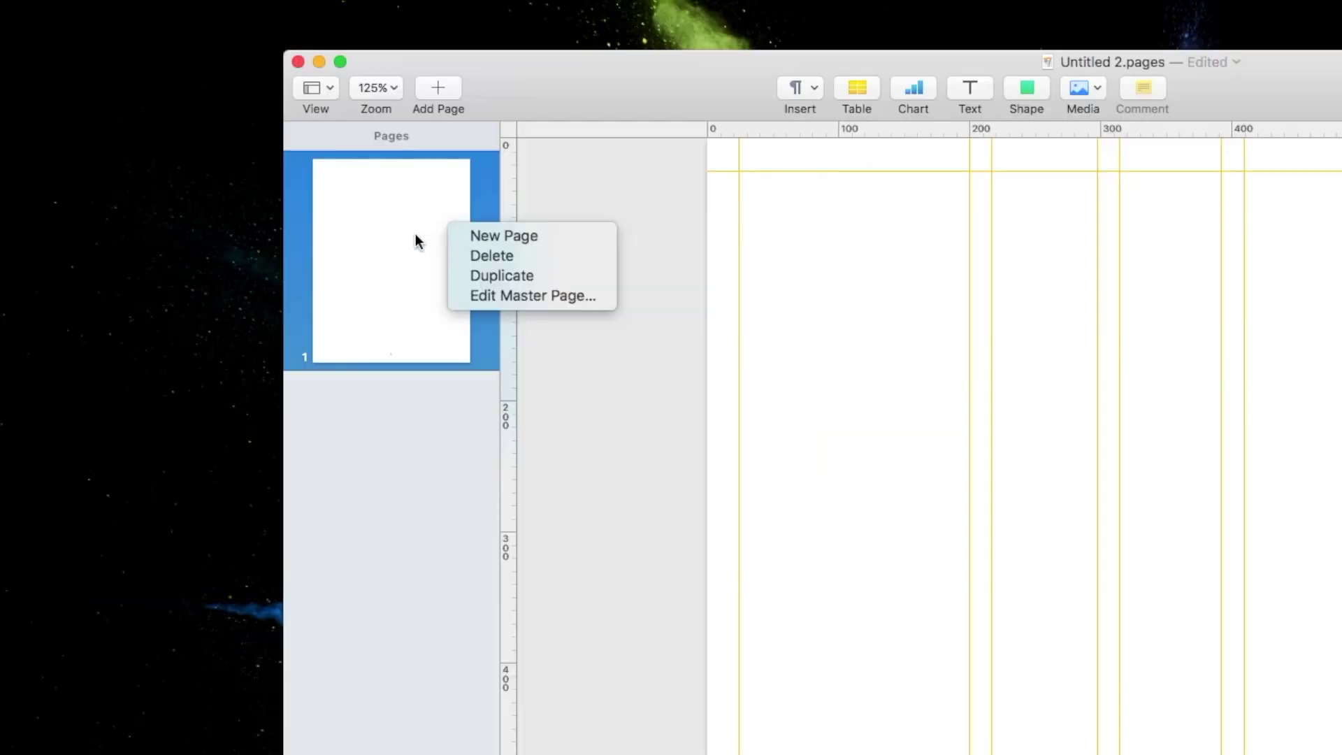
left_click(500, 295)
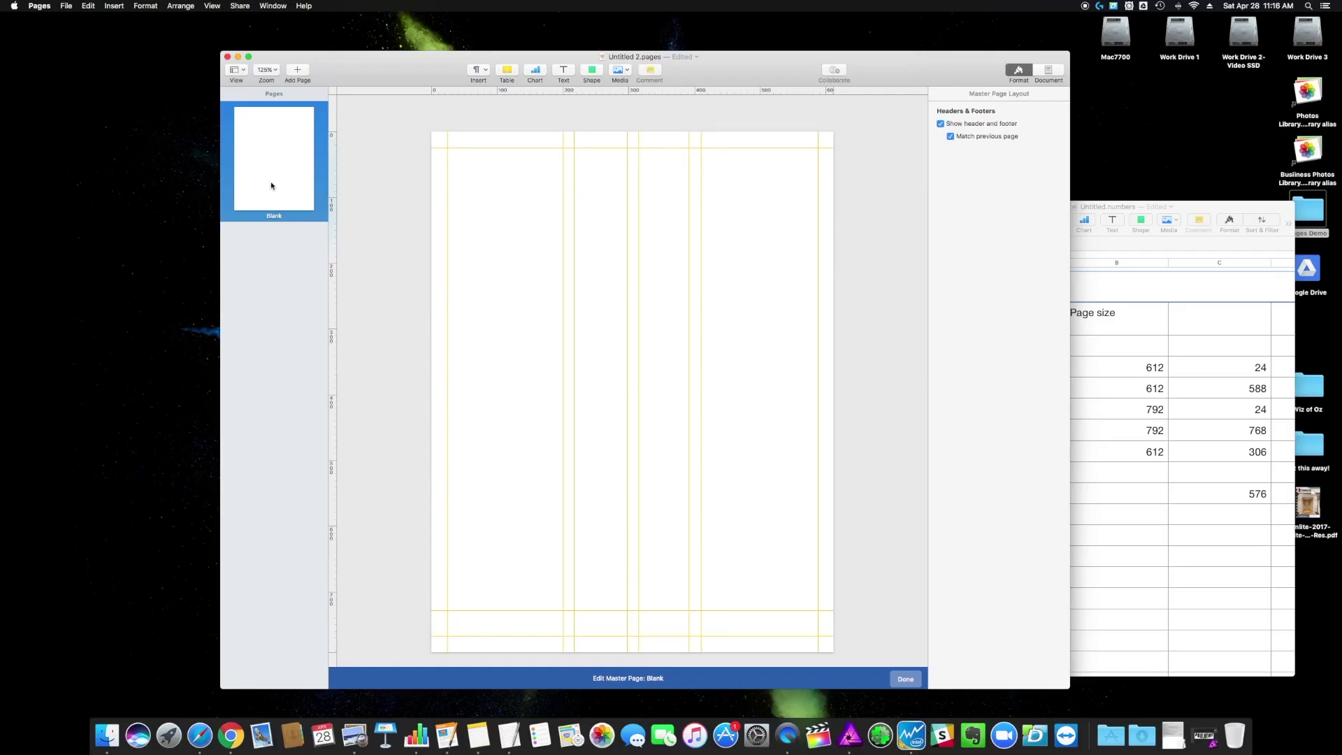
right_click(272, 185)
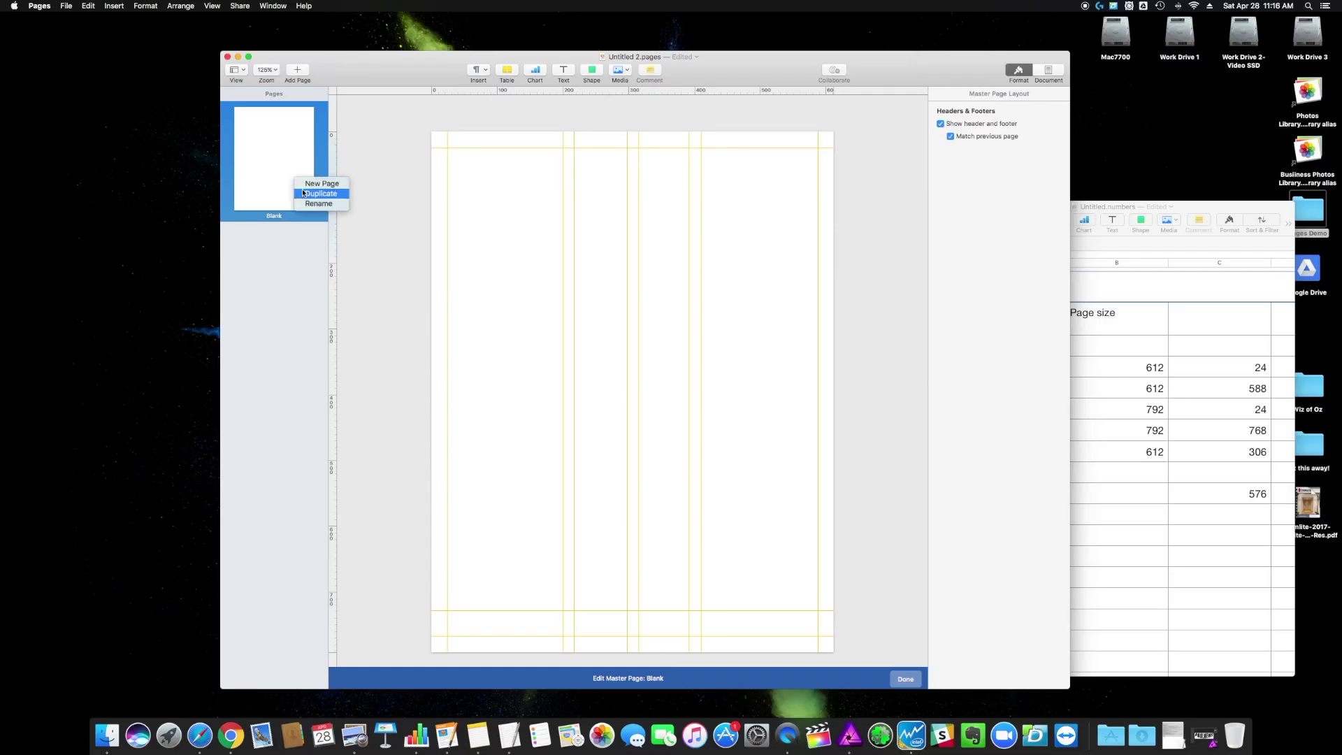
left_click(315, 195)
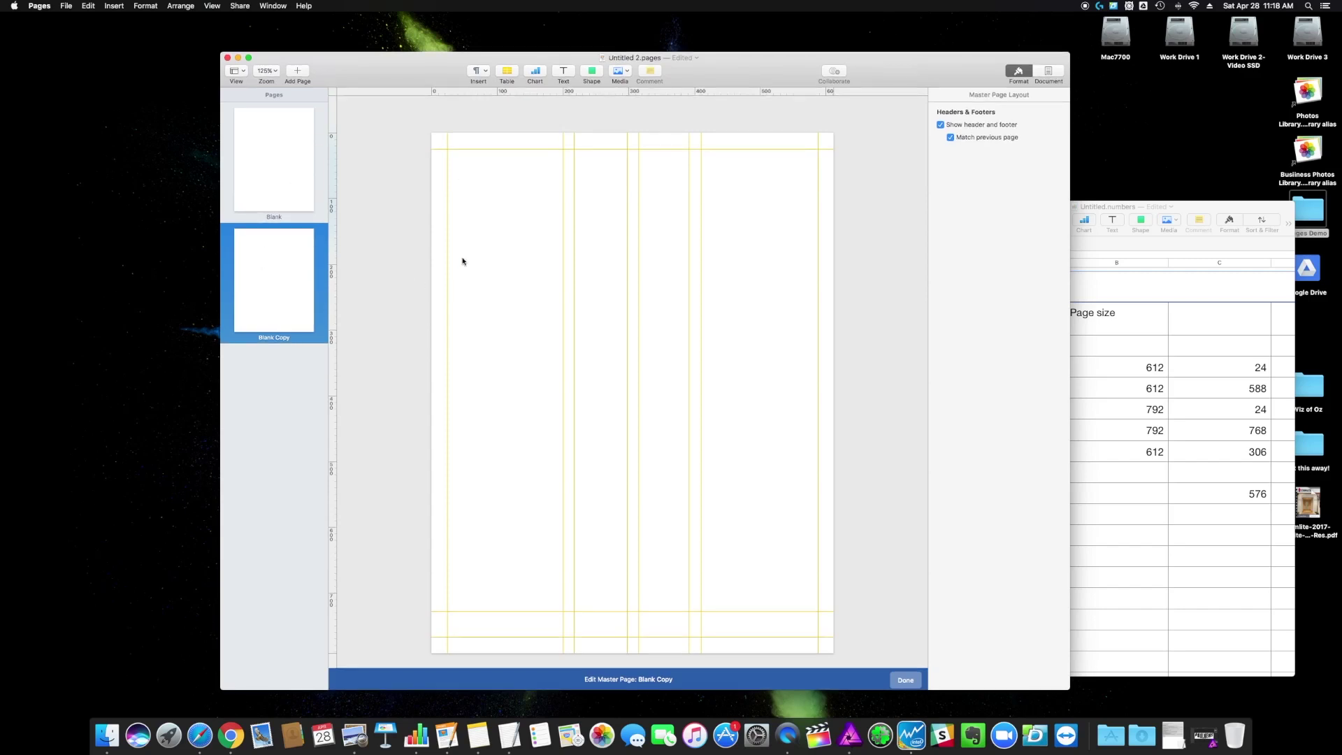
- Add a text box to the duplicated master and fit it to the first of three columns, between the top guide and the guide above the footer
left_click(565, 73)
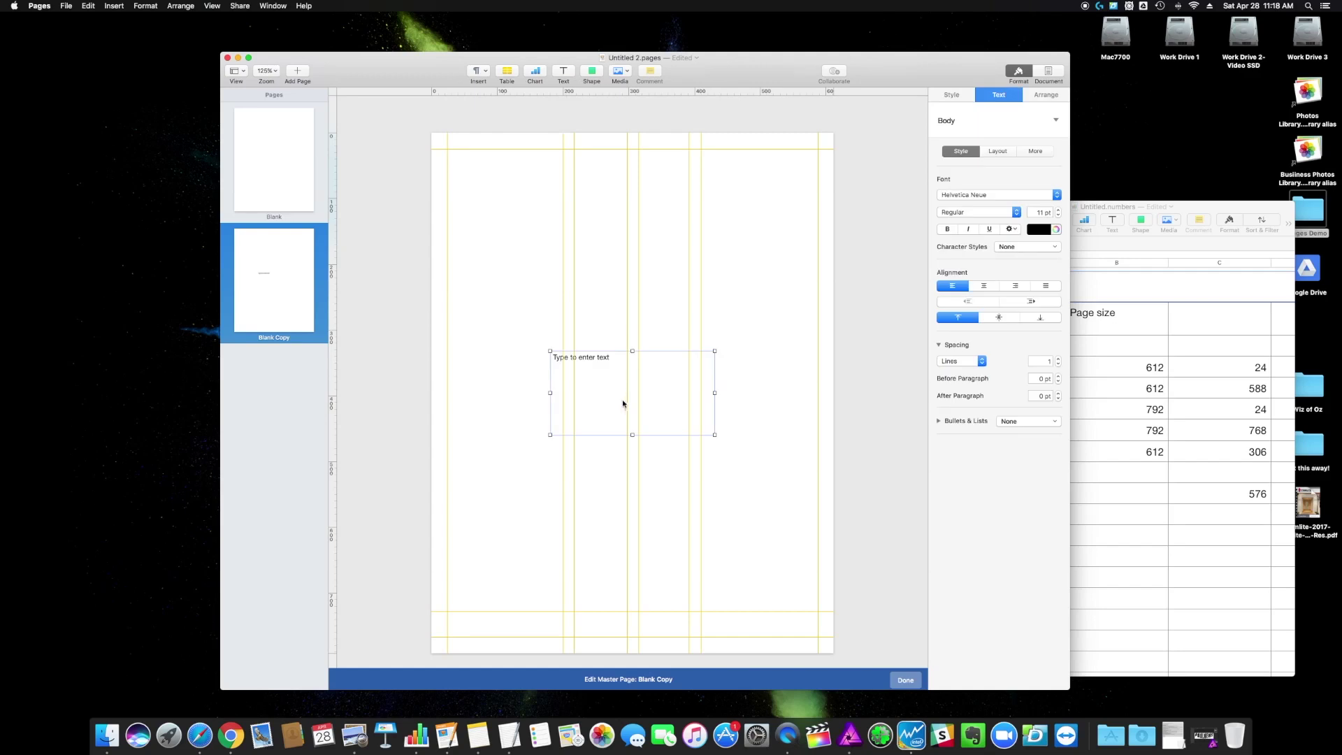
left_click_drag(622, 401, 504, 199)
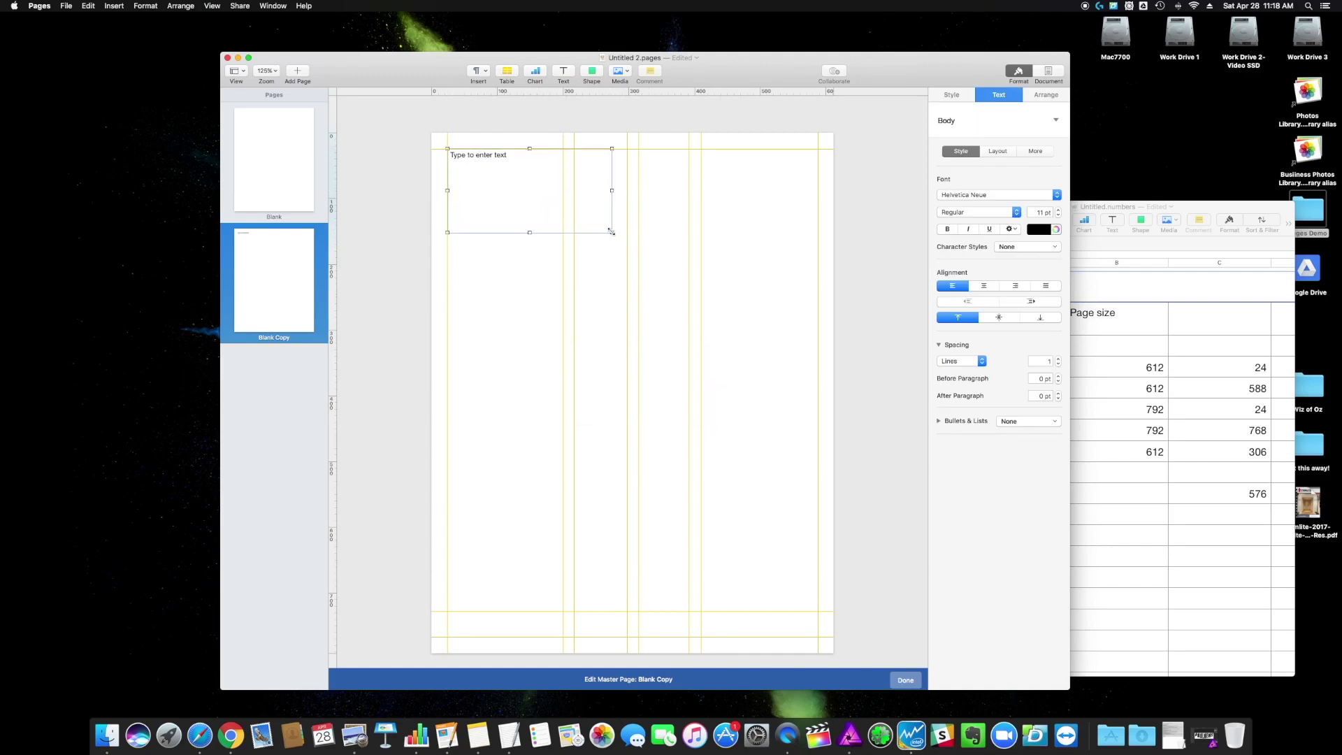
left_click_drag(612, 231, 563, 610)
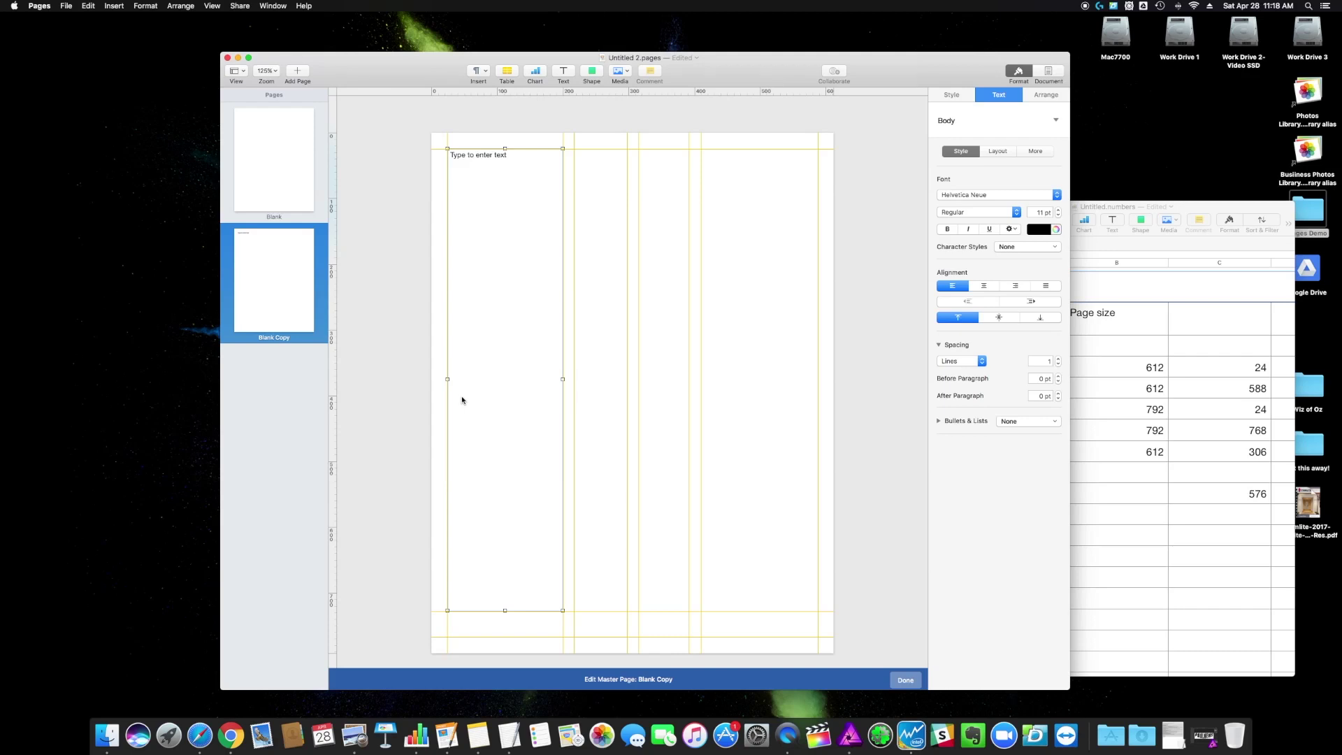
- Set the text box's placeholder text to 9 pt with 6 pt of spacing after each paragraph
left_click(512, 155)
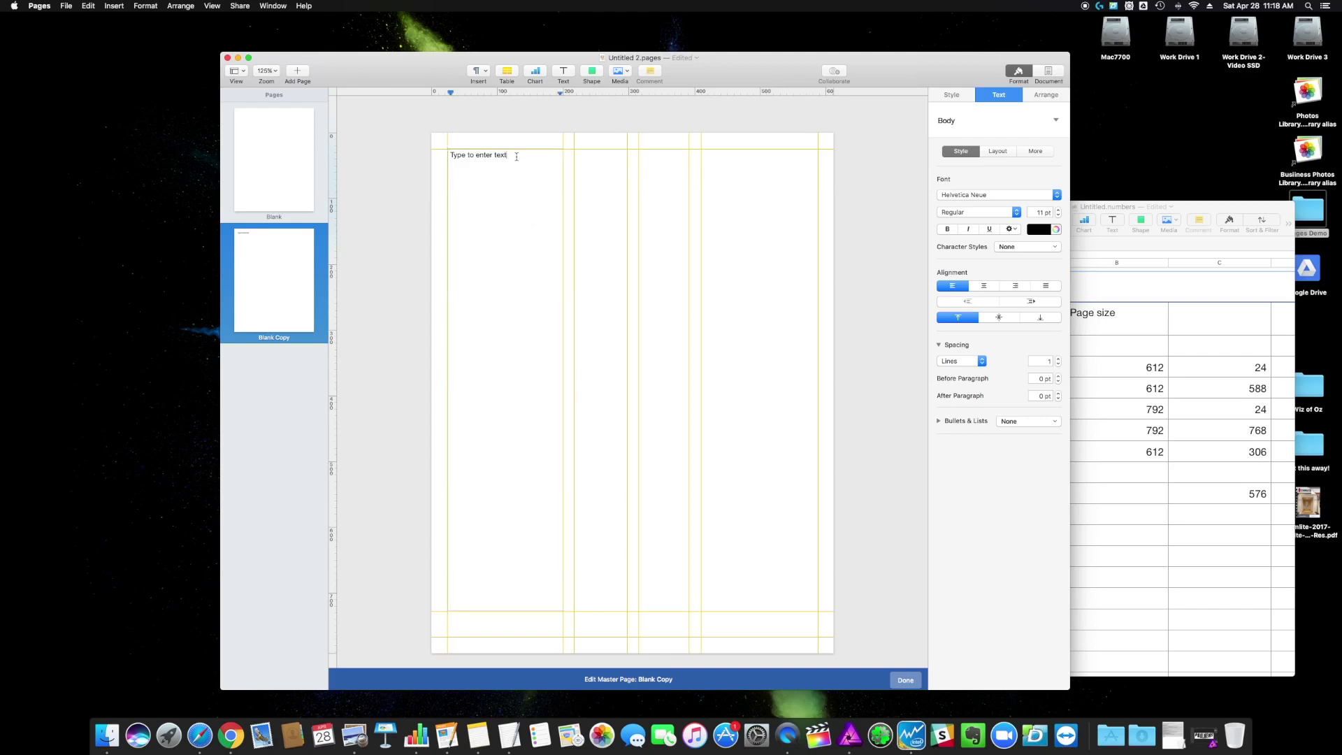
left_click(513, 155)
left_click(1056, 211)
left_click(1056, 211)
left_click(1057, 215)
left_click(1056, 216)
left_click(1057, 215)
left_click(1057, 215)
left_click(1058, 394)
left_click(1058, 394)
left_click(1059, 393)
- Replace the placeholder text with the copied Lorem Ipsum paragraphs and apply the Body paragraph style to them
left_click(514, 236)
key("super+a")
key("super+v")
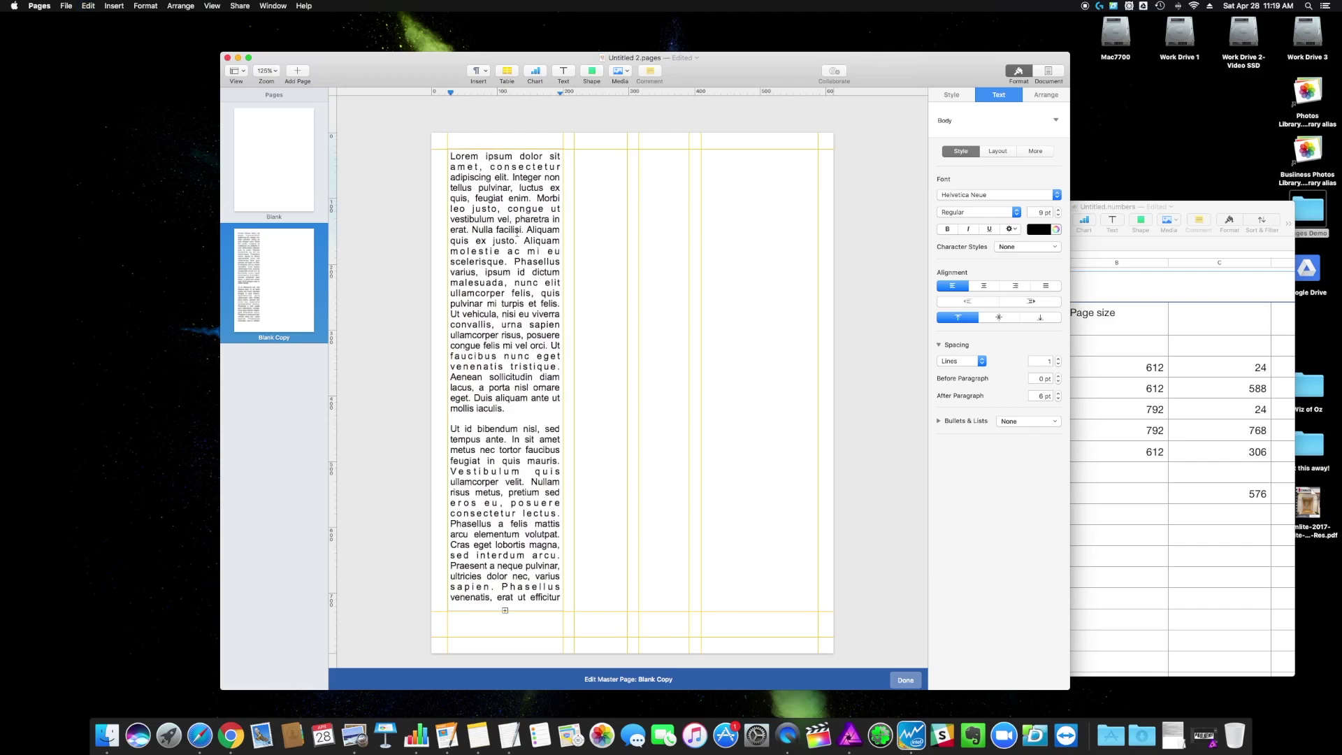
key("super+a")
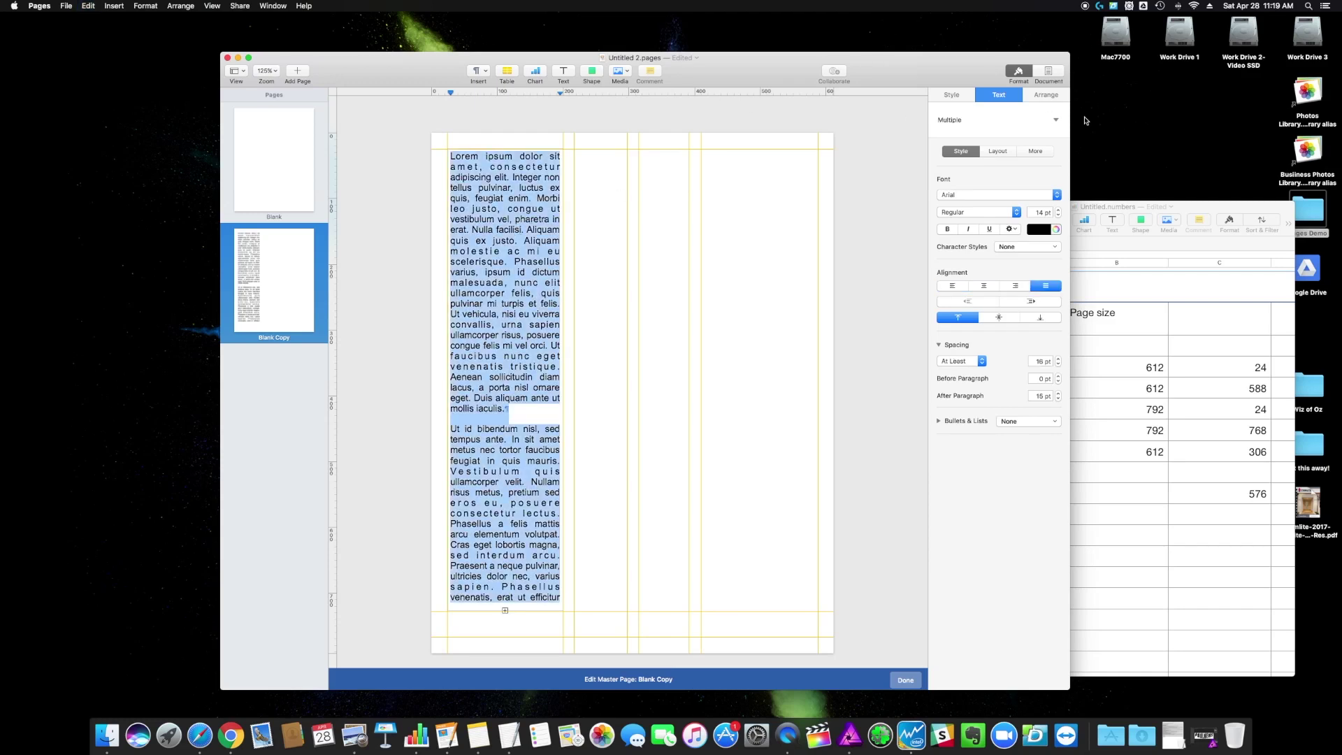
left_click(1055, 122)
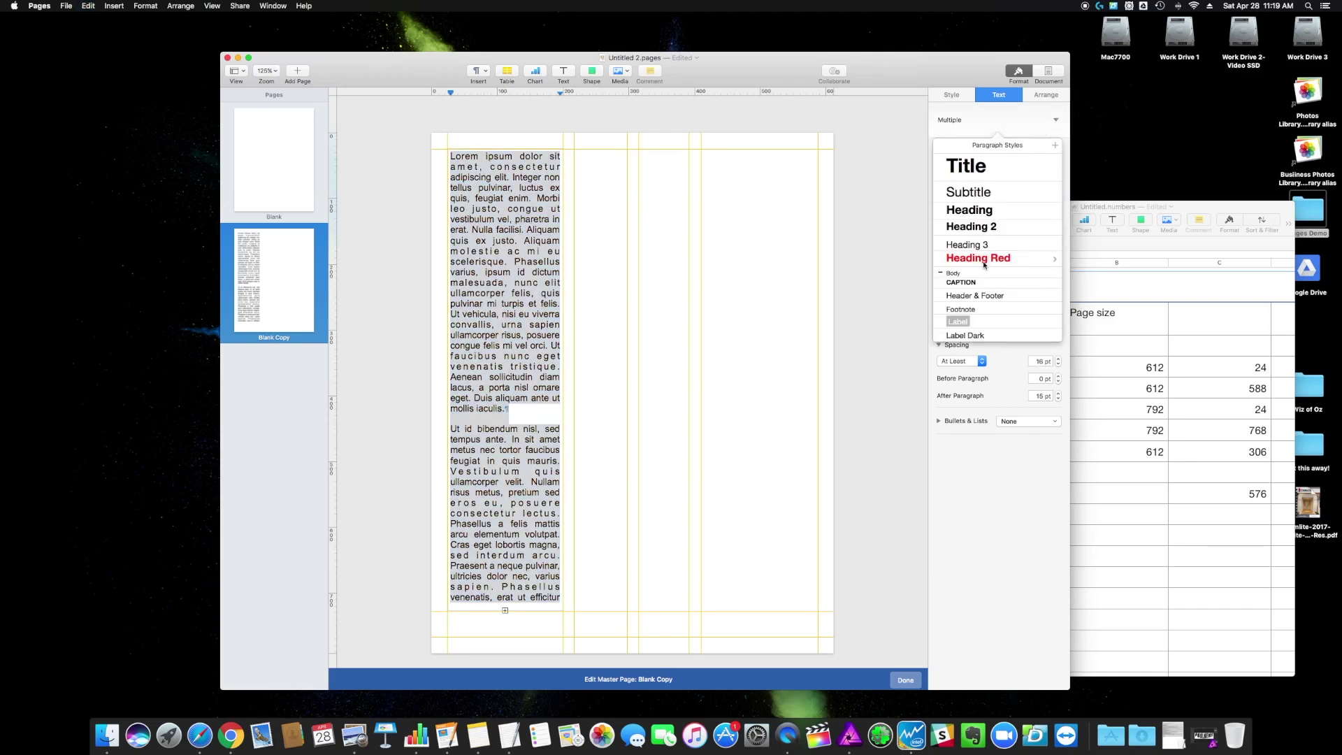
left_click(969, 273)
left_click(533, 318)
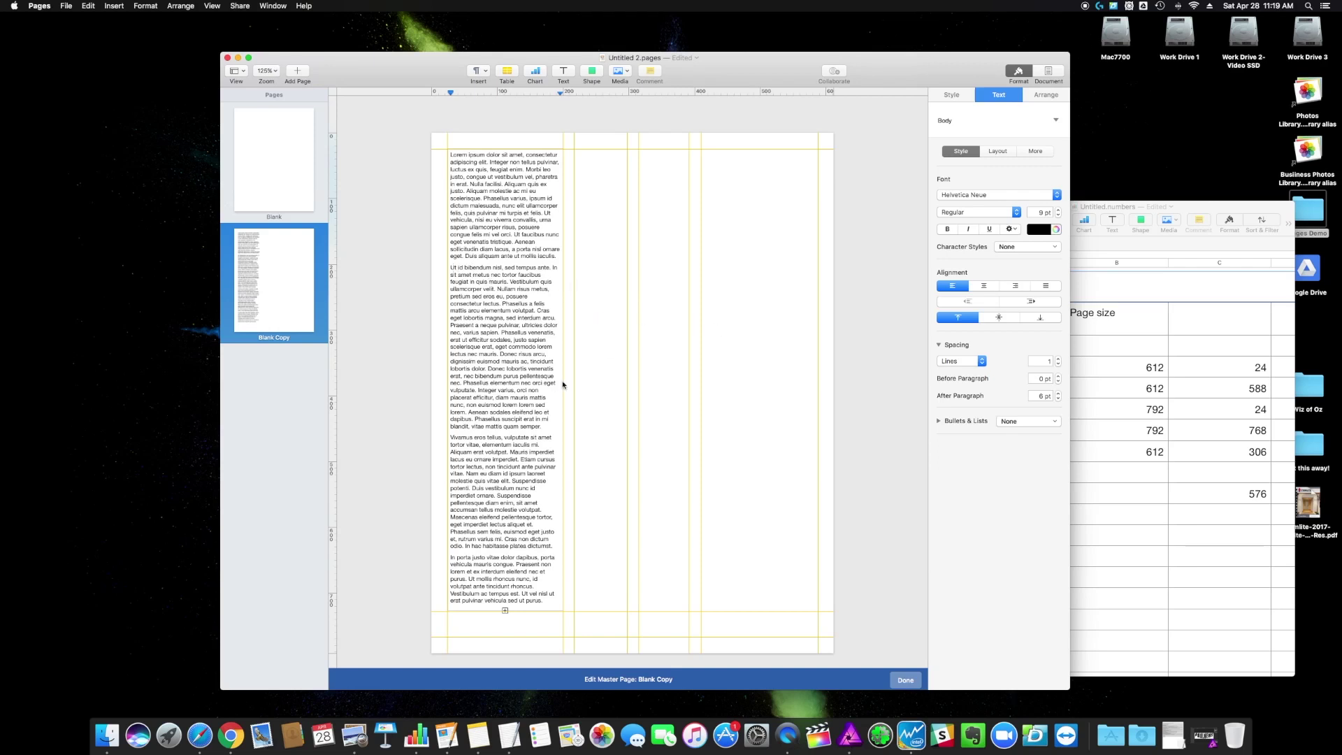
- Undo the paragraph style change and delete the pasted Lorem Ipsum text from the text box
key("super+z")
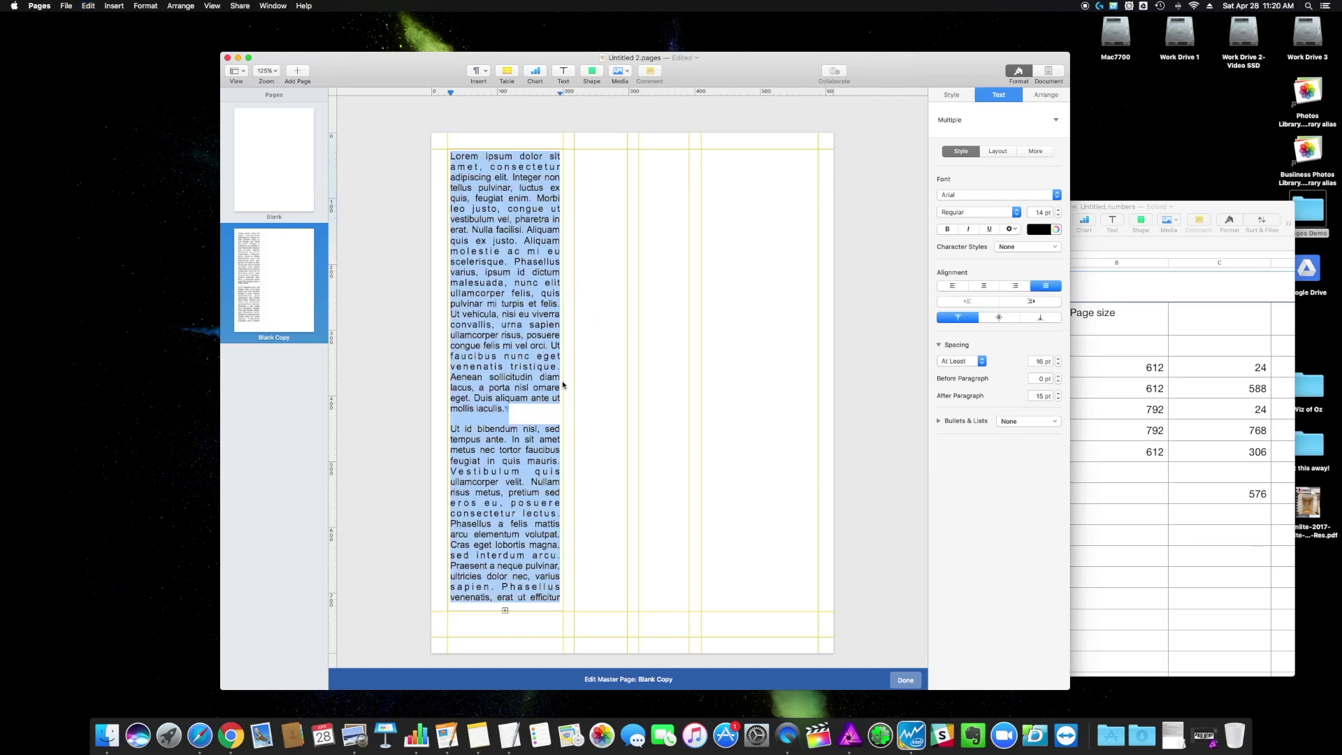
key("BackSpace")
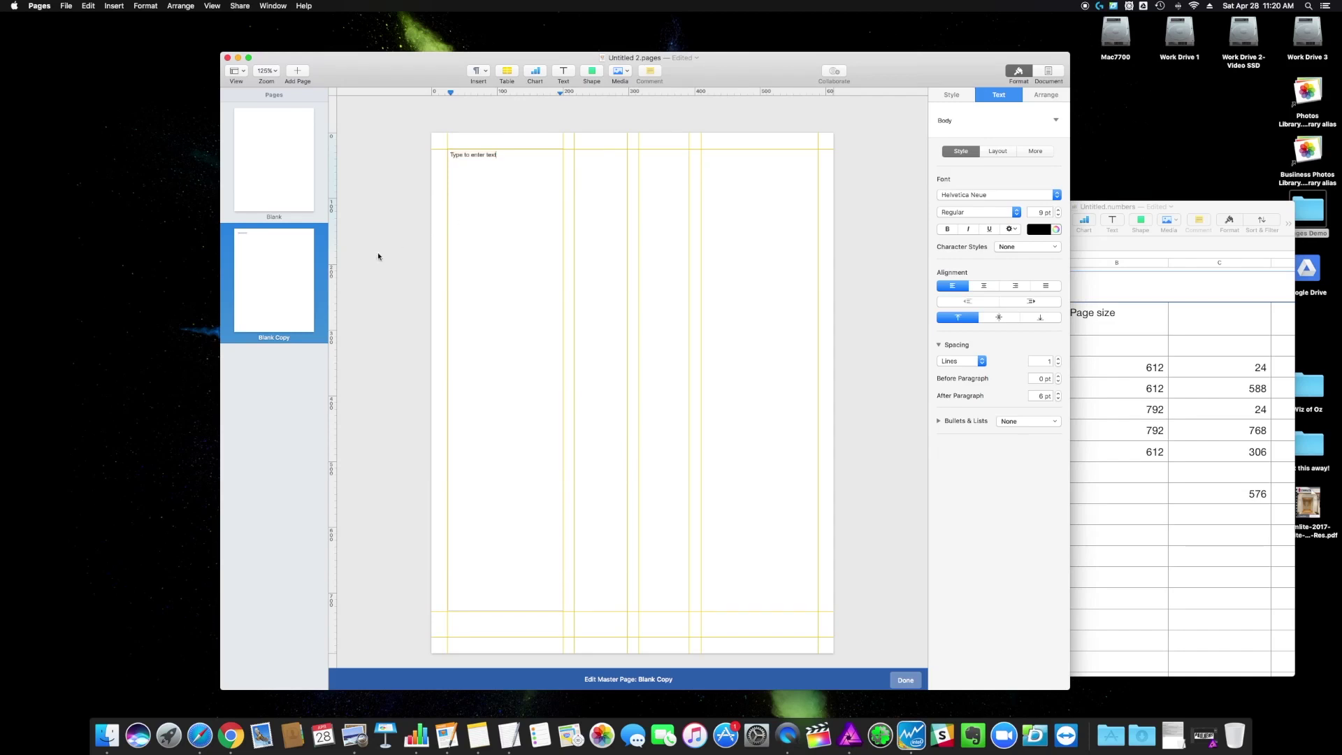
- Duplicate the first-column text box into the second and third columns, aligned with their guides
left_click(482, 219)
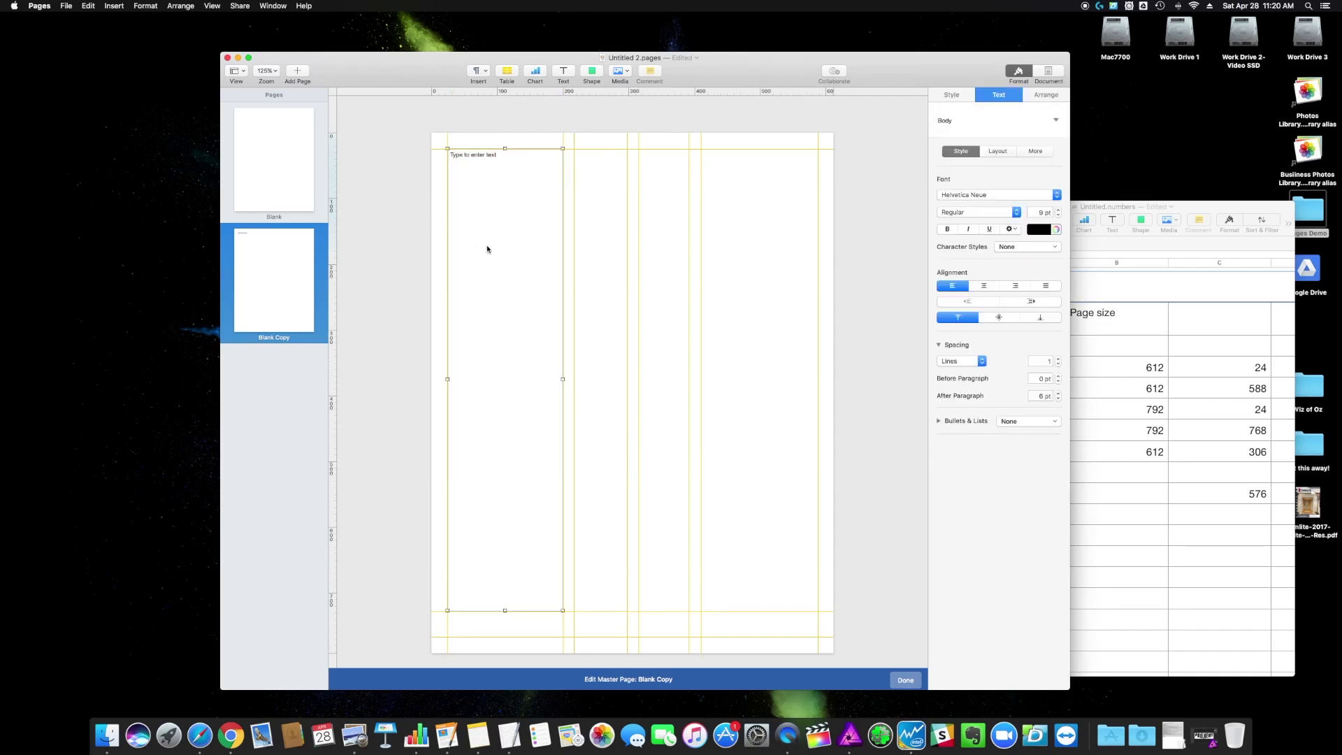
left_click_drag(491, 267, 722, 302)
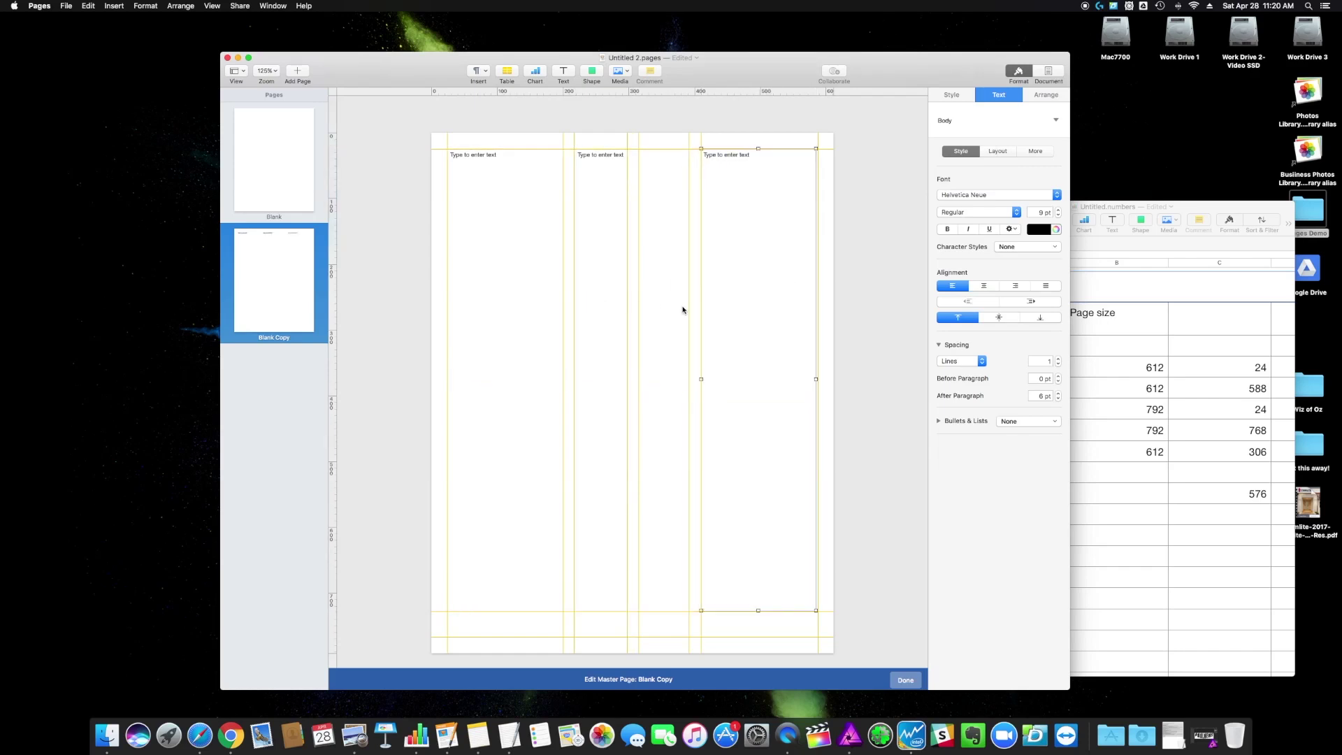
- Rename the Blank Copy master page as "3 col" and duplicate it
right_click(287, 301)
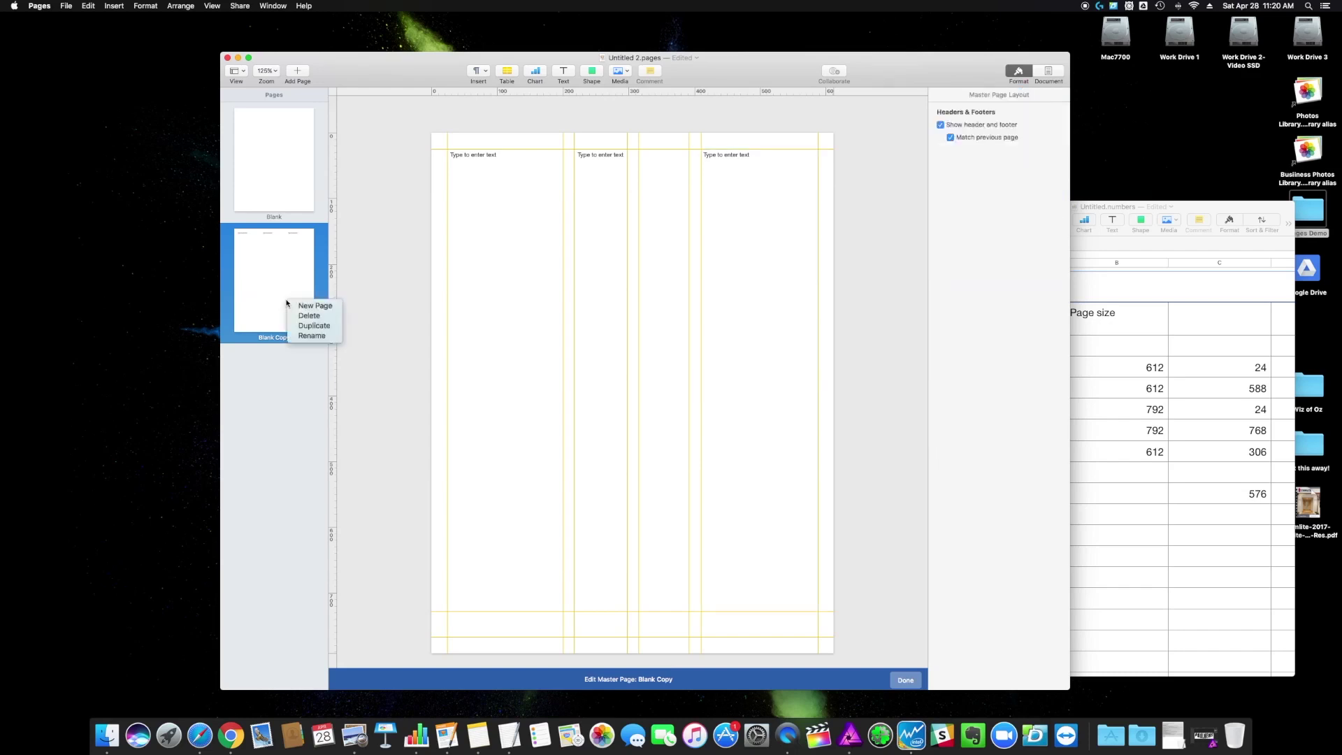
left_click(311, 335)
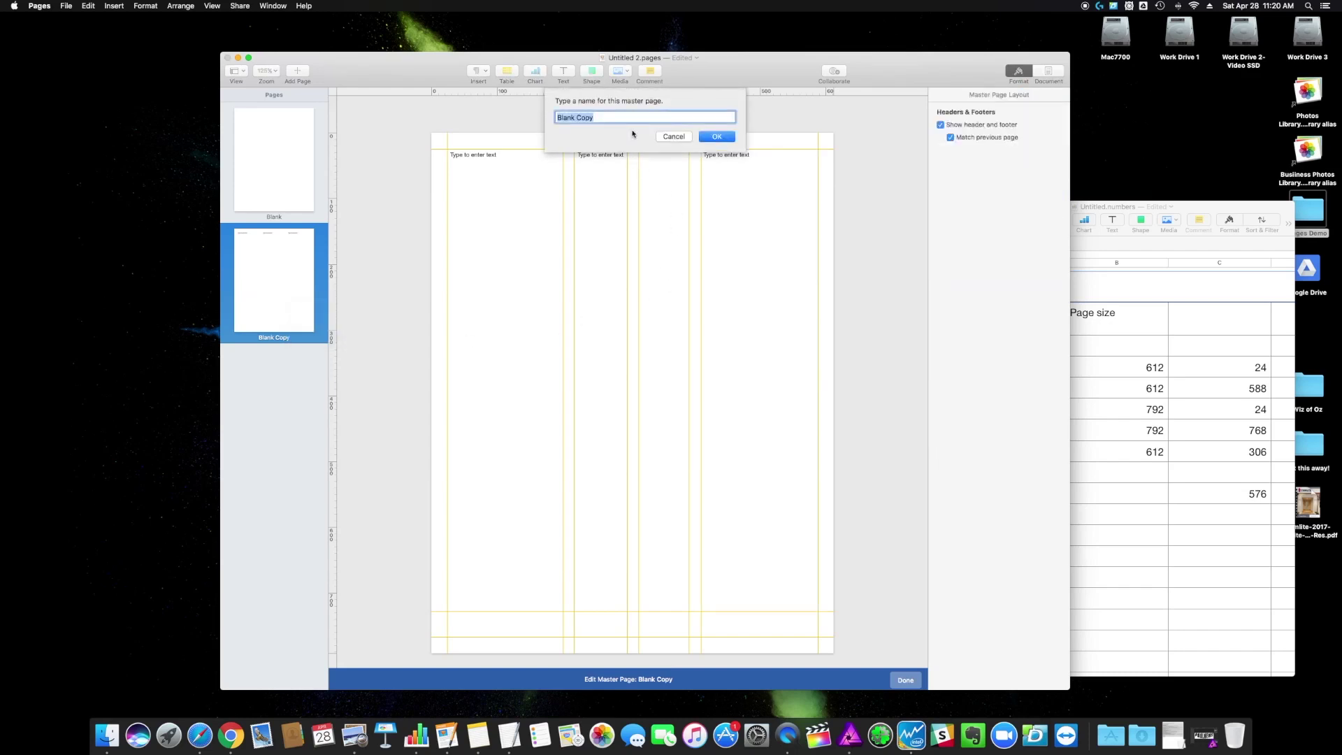
type("3 col")
key("Return")
right_click(299, 277)
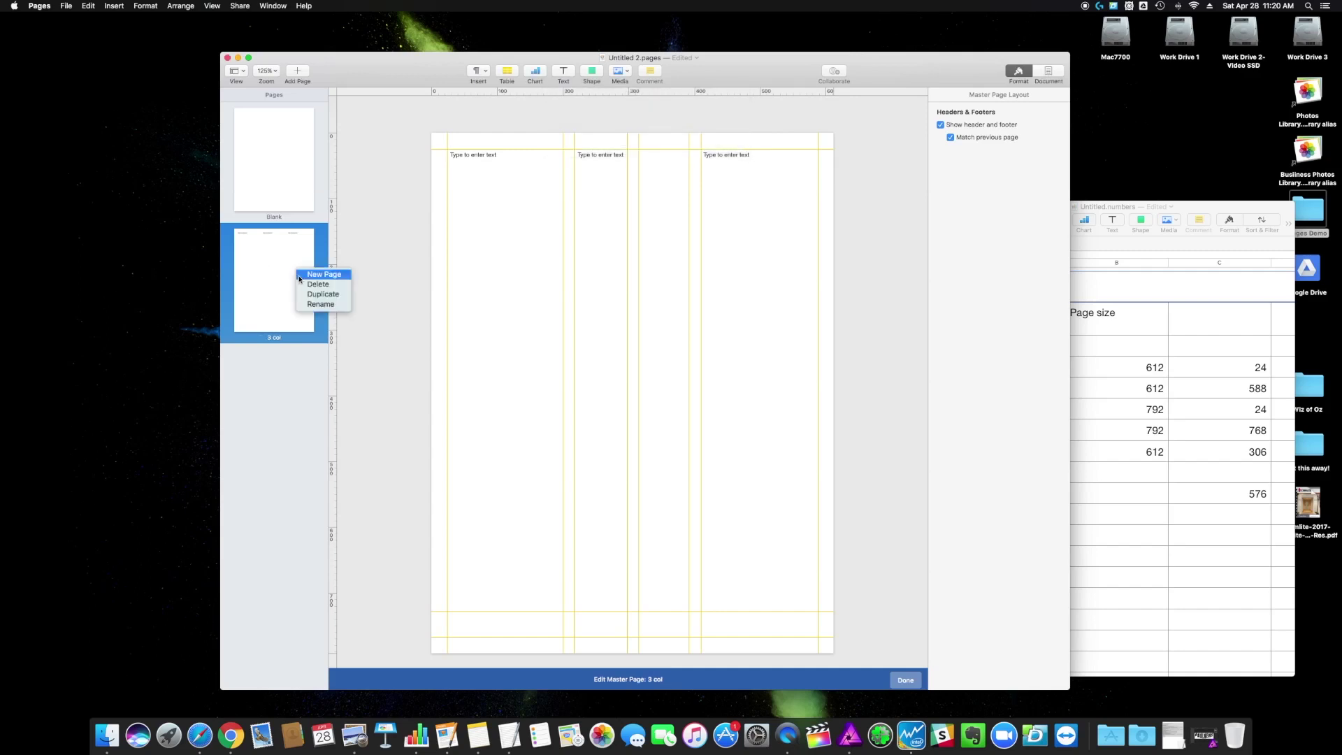
left_click(314, 294)
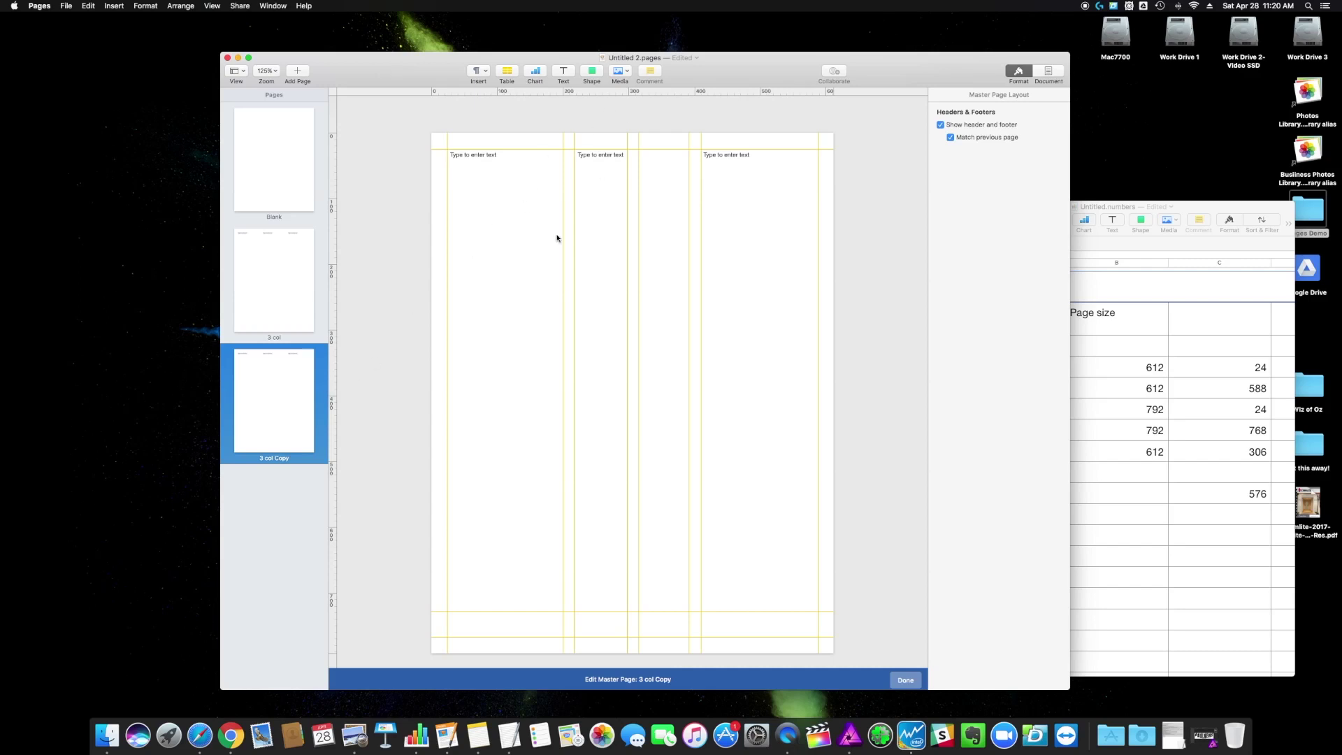
- On the duplicated master, delete the third-column text box and move the middle one to the start of the two-column layout's second column
left_click(750, 259)
key("Delete")
left_click(640, 265)
left_click_drag(608, 275, 664, 274)
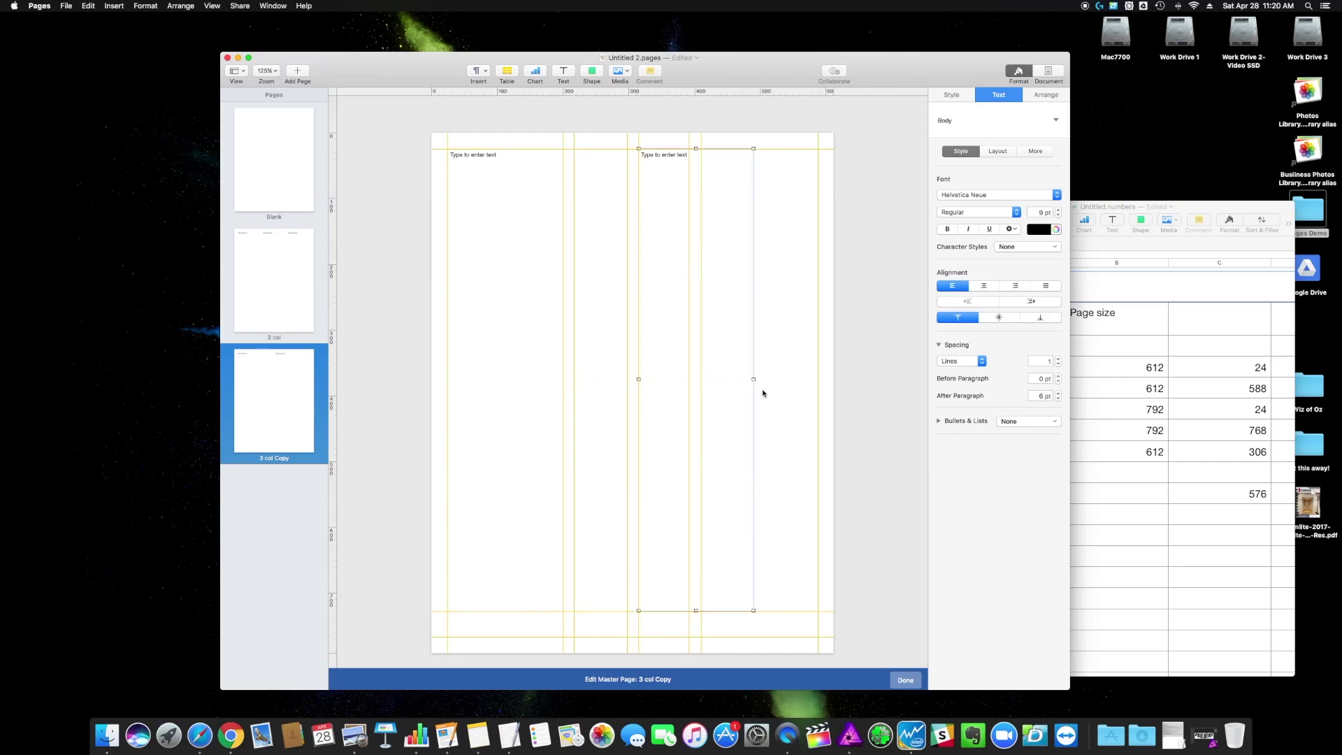
- Widen both text boxes on the duplicated master page so each fills its column between the two-column guides
left_click_drag(753, 379, 816, 380)
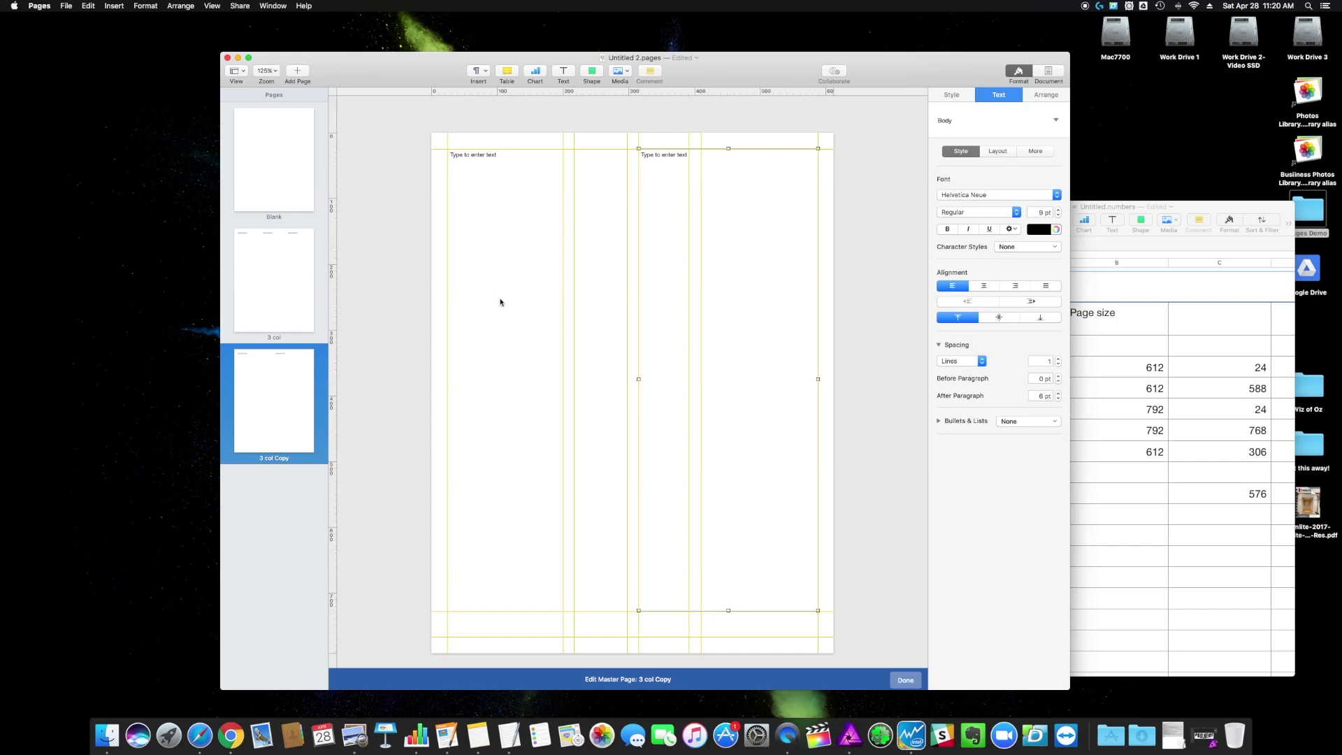
left_click(543, 297)
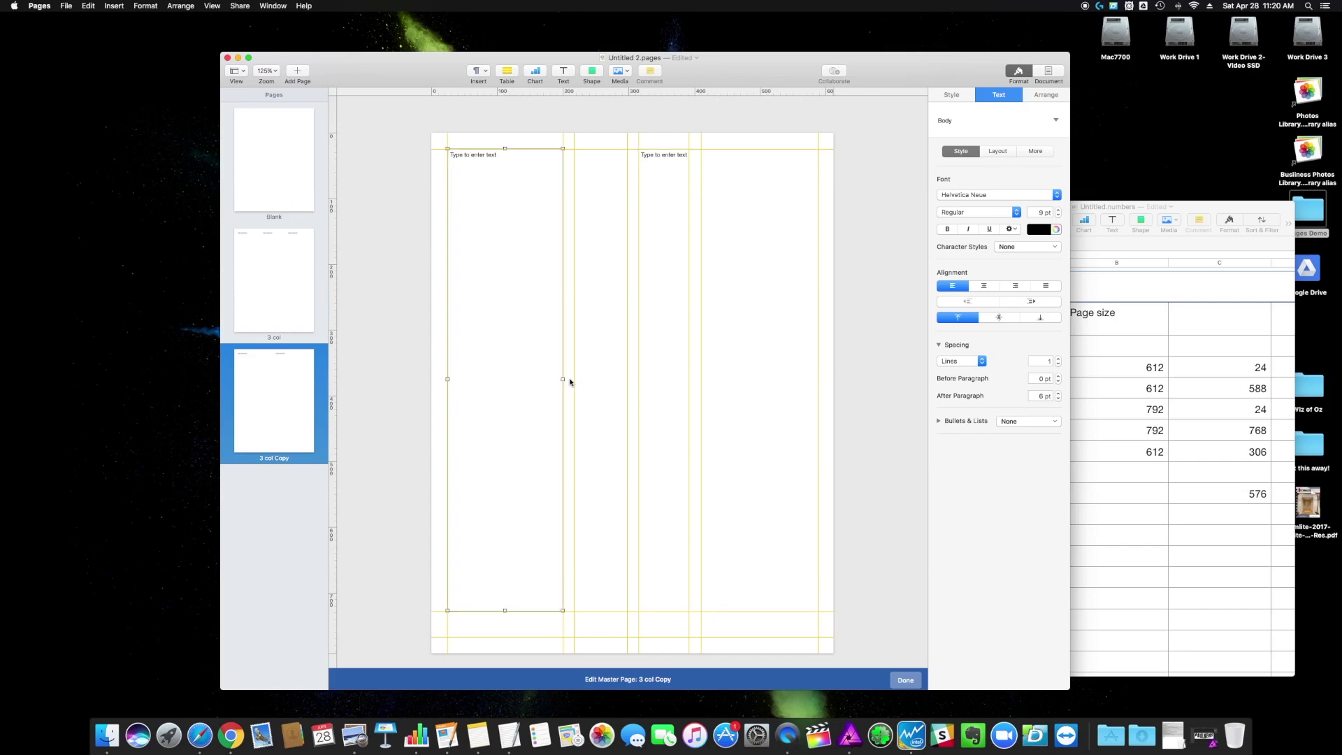
left_click_drag(563, 379, 627, 379)
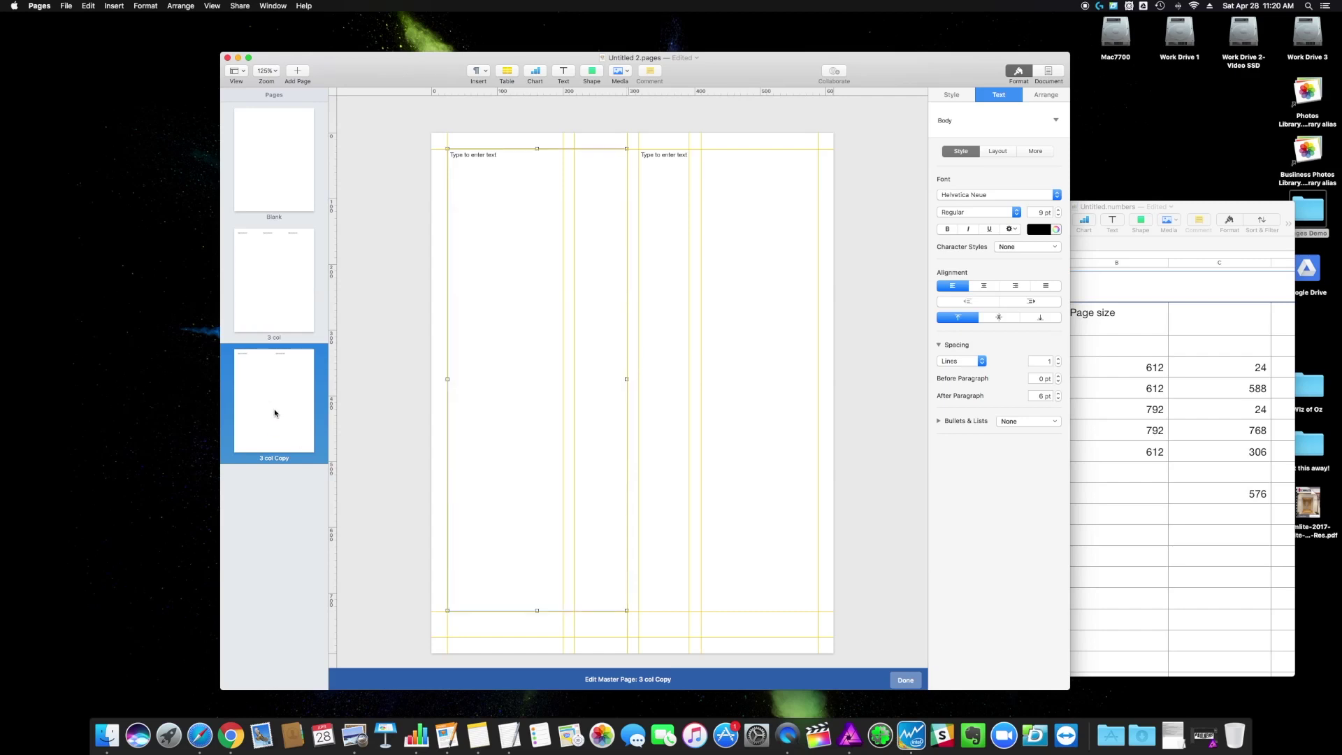
- Rename the "3 col Copy" master page as "2 col" and finish editing the master pages
right_click(274, 413)
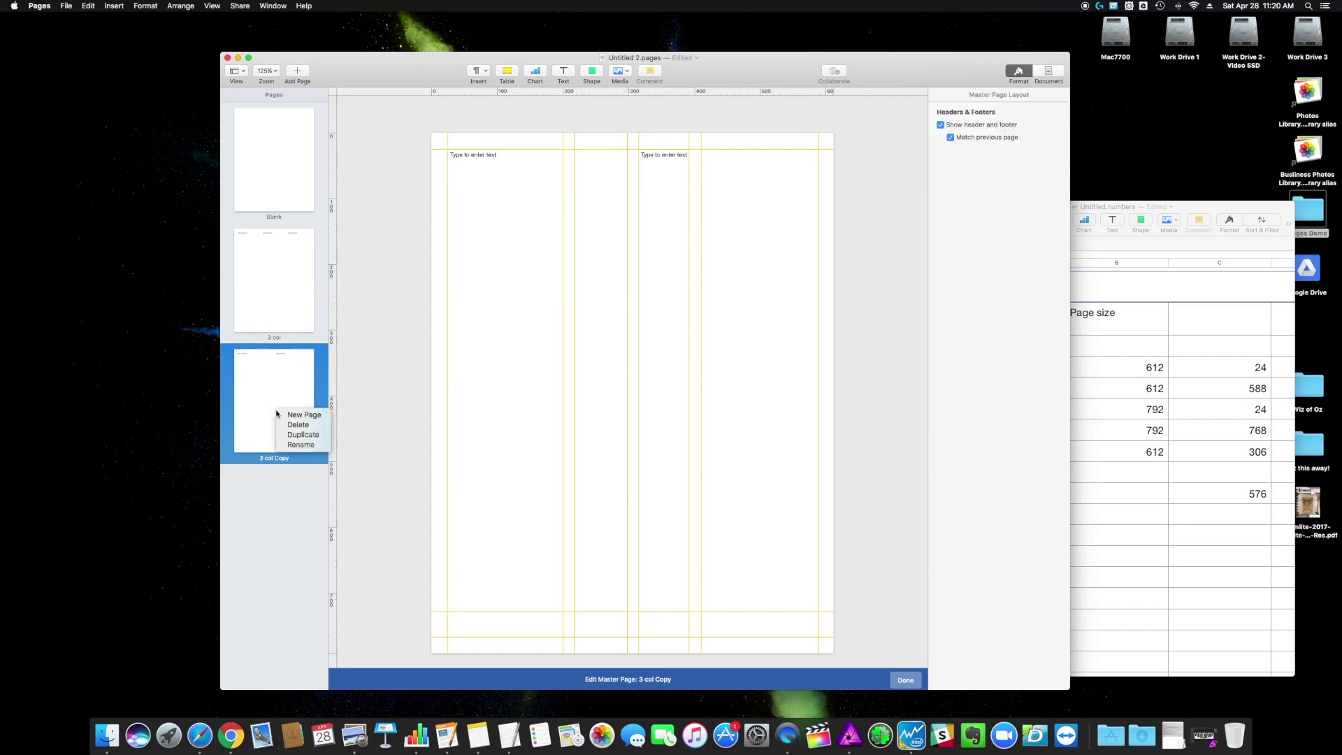
left_click(301, 445)
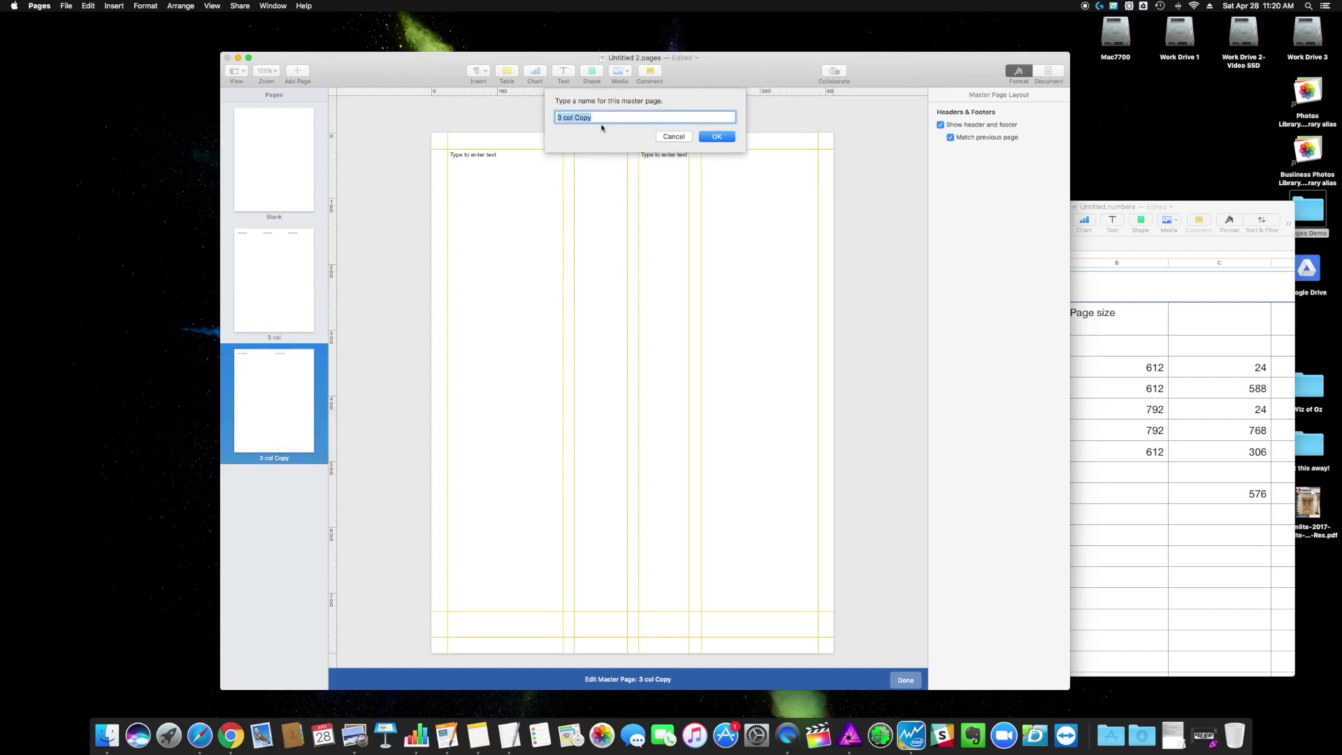
left_click(559, 117)
left_click_drag(587, 113, 384, 86)
type("2 col")
key("Return")
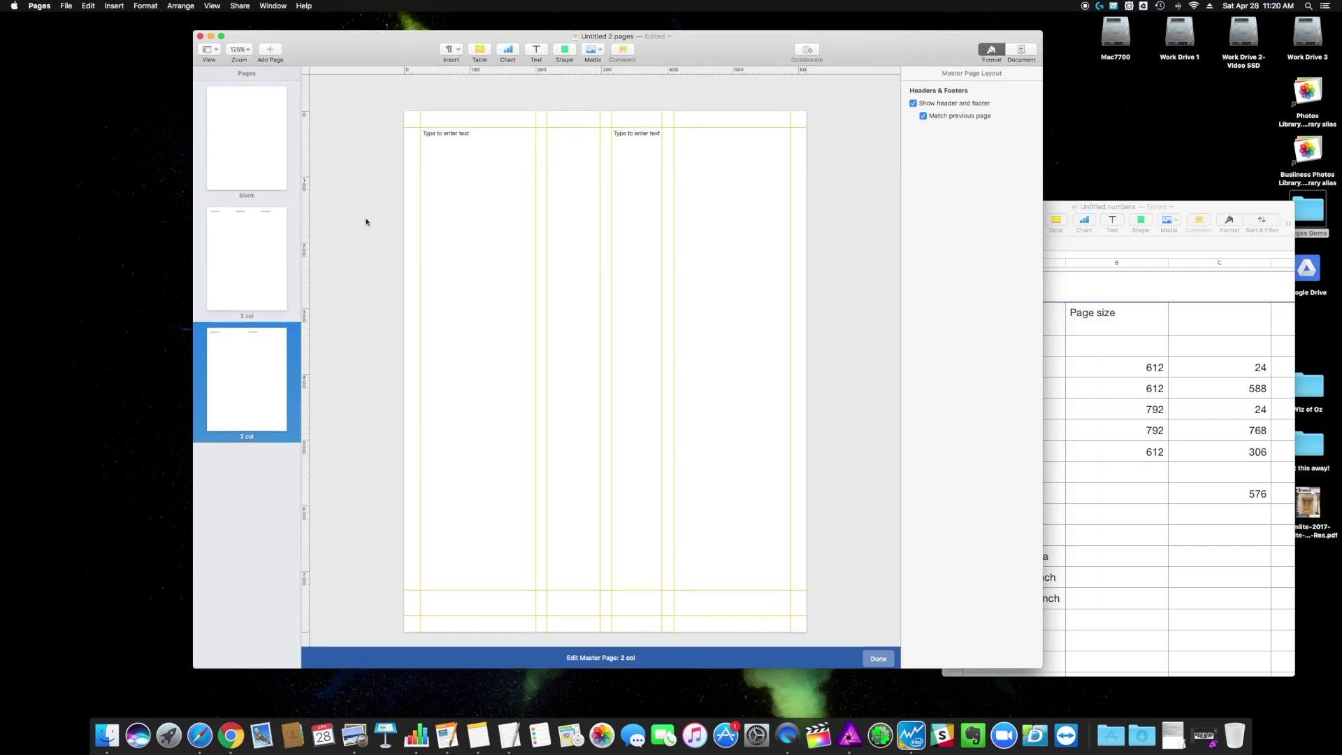
left_click(878, 658)
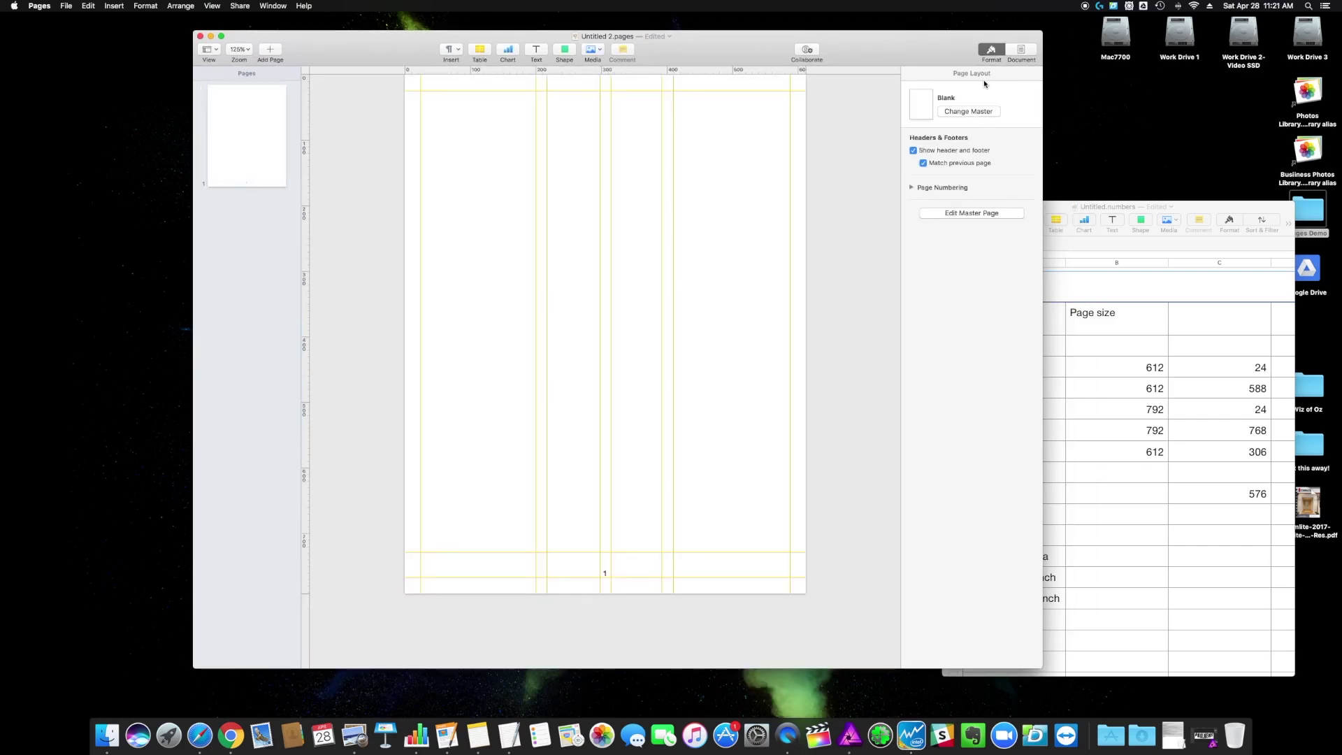
- Turn on hyphenation in the document settings
left_click(1021, 51)
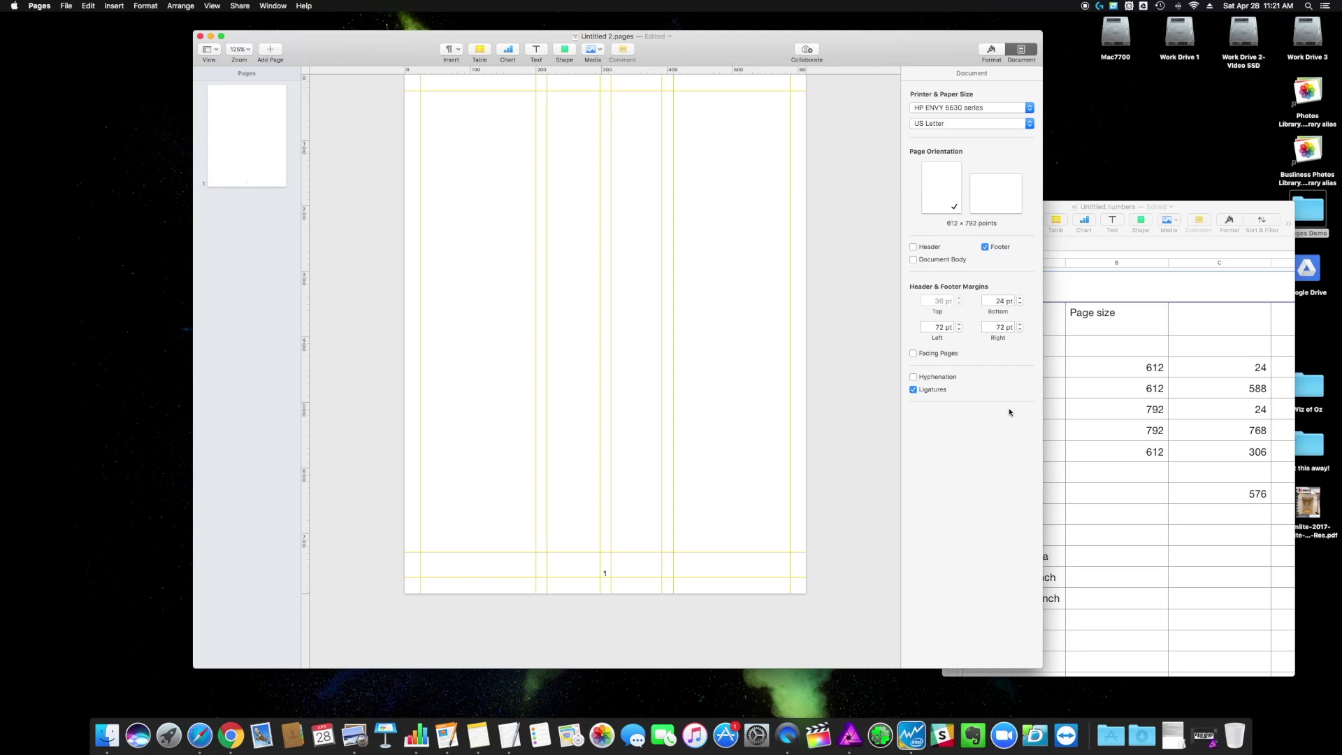
left_click(912, 377)
left_click(441, 315)
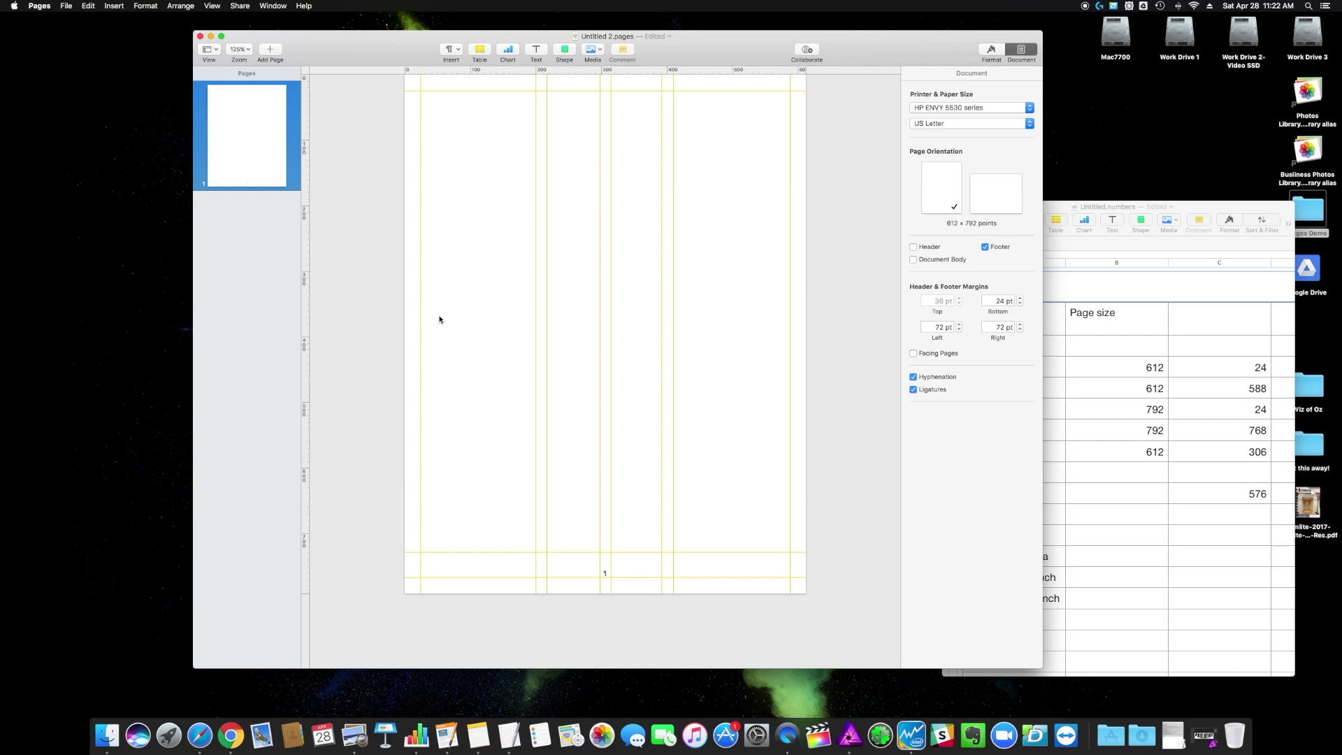
- Add a page based on the "2 col" master and check its two column text boxes
left_click(280, 55)
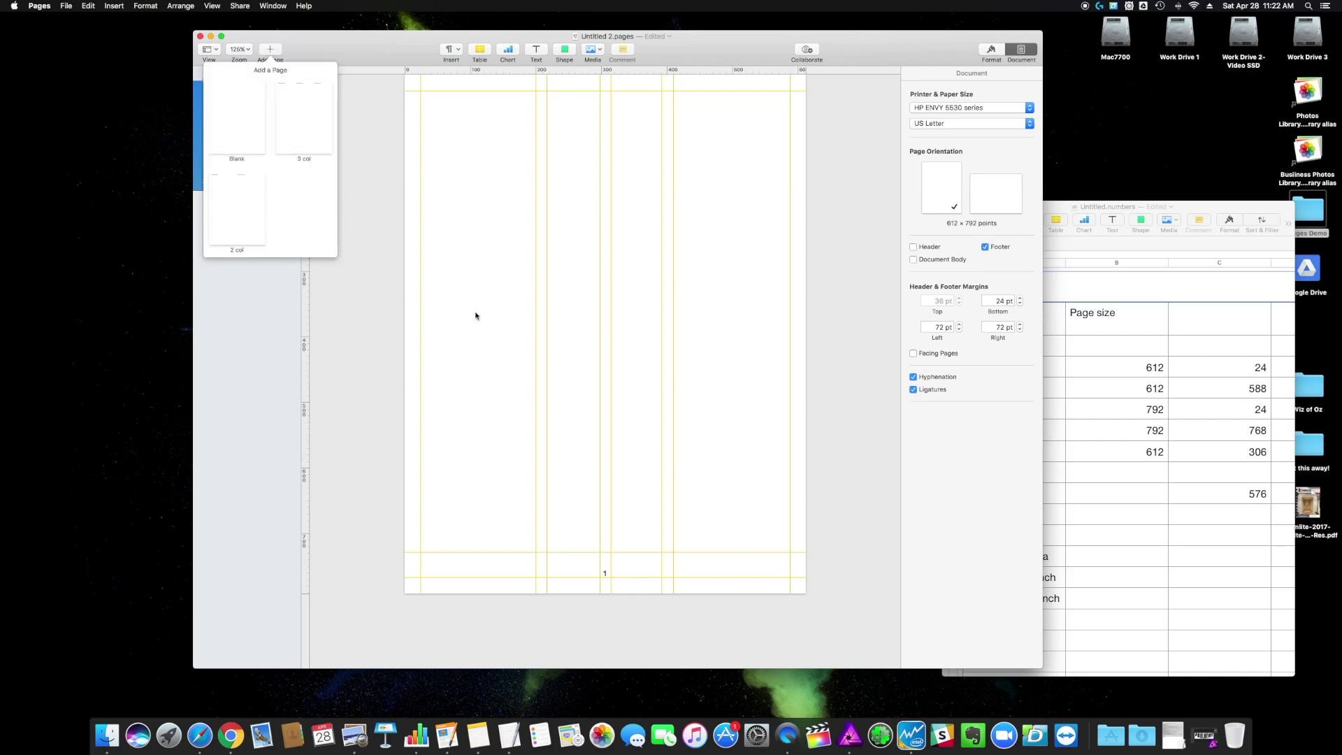
left_click(235, 211)
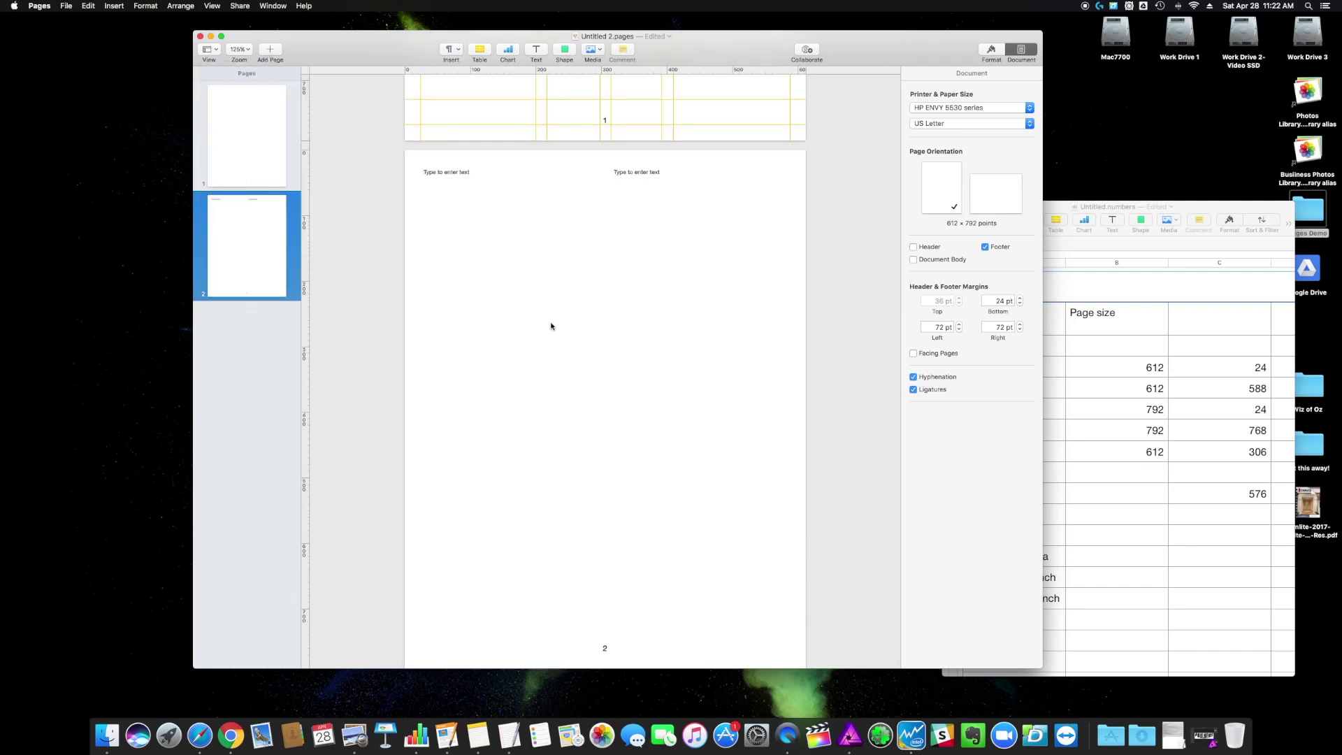
scroll(366, 245, "up", 5)
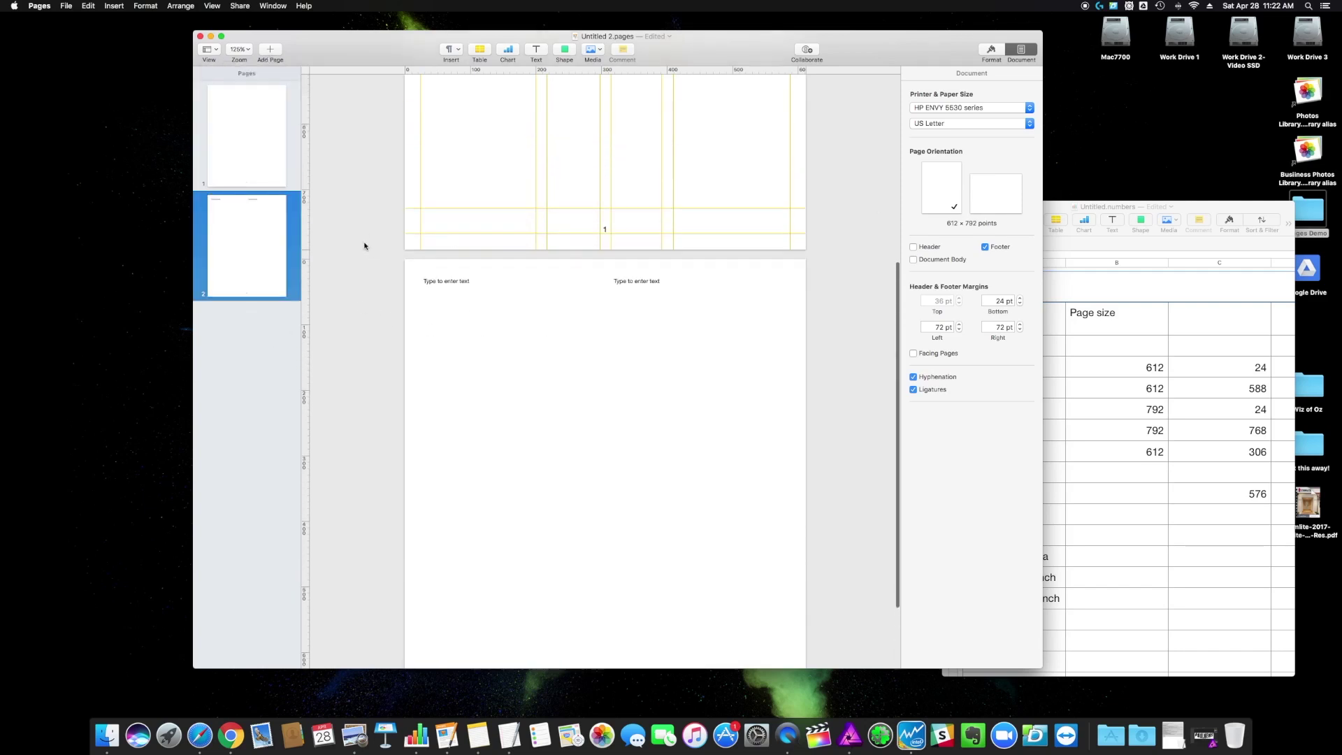
scroll(375, 266, "down", 5)
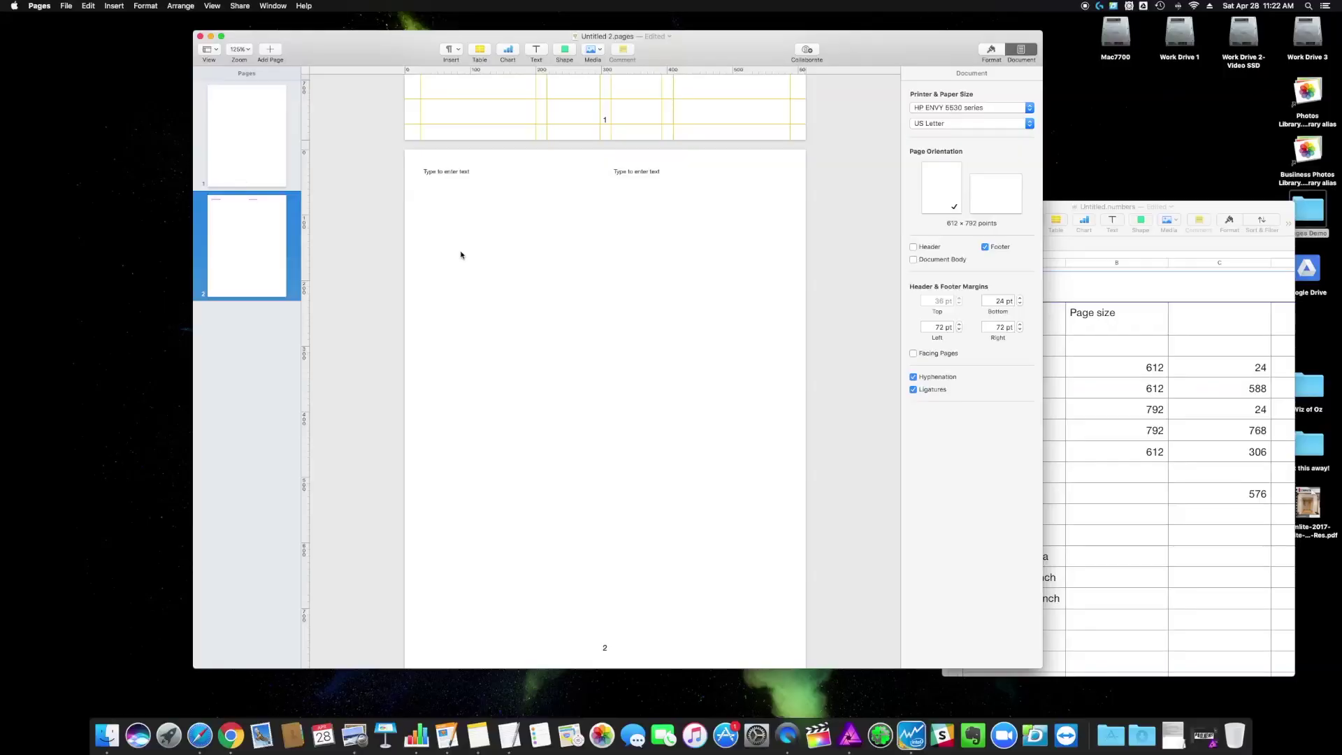
left_click(496, 291)
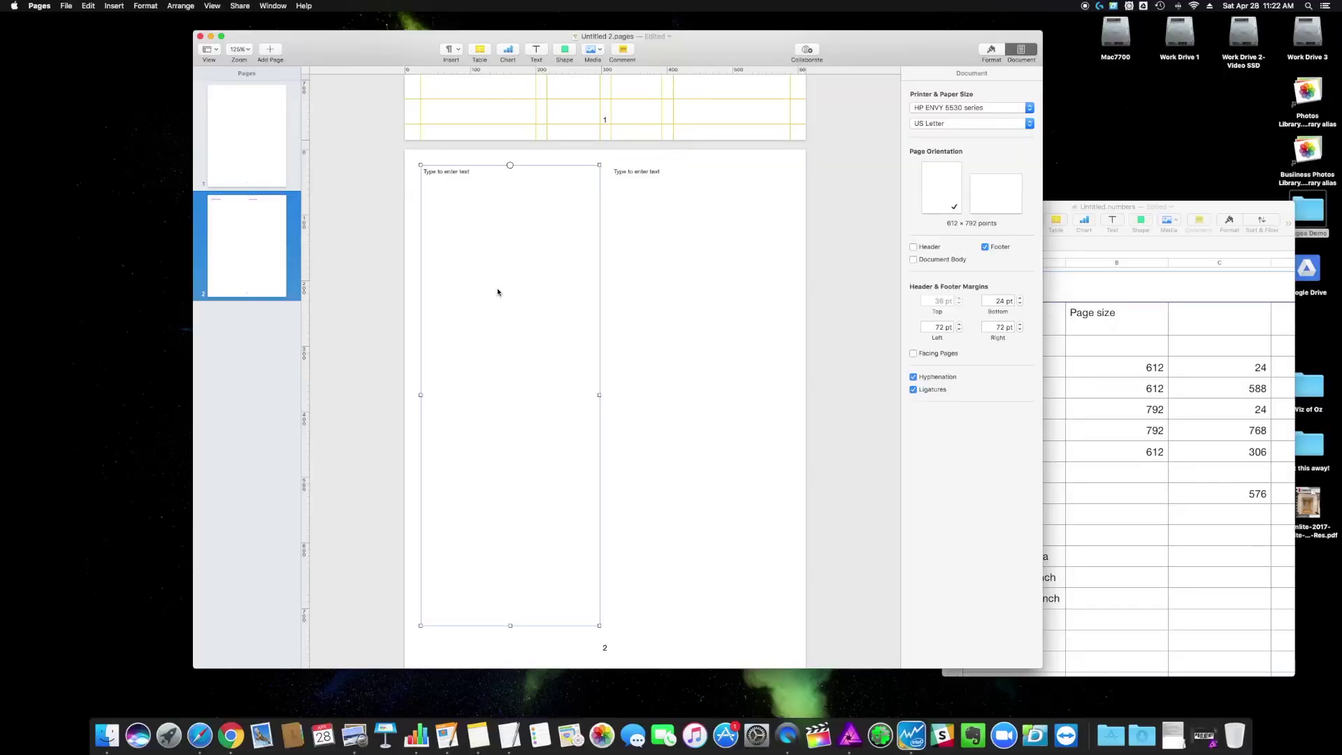
left_click(714, 305)
left_click(529, 319)
left_click(705, 329)
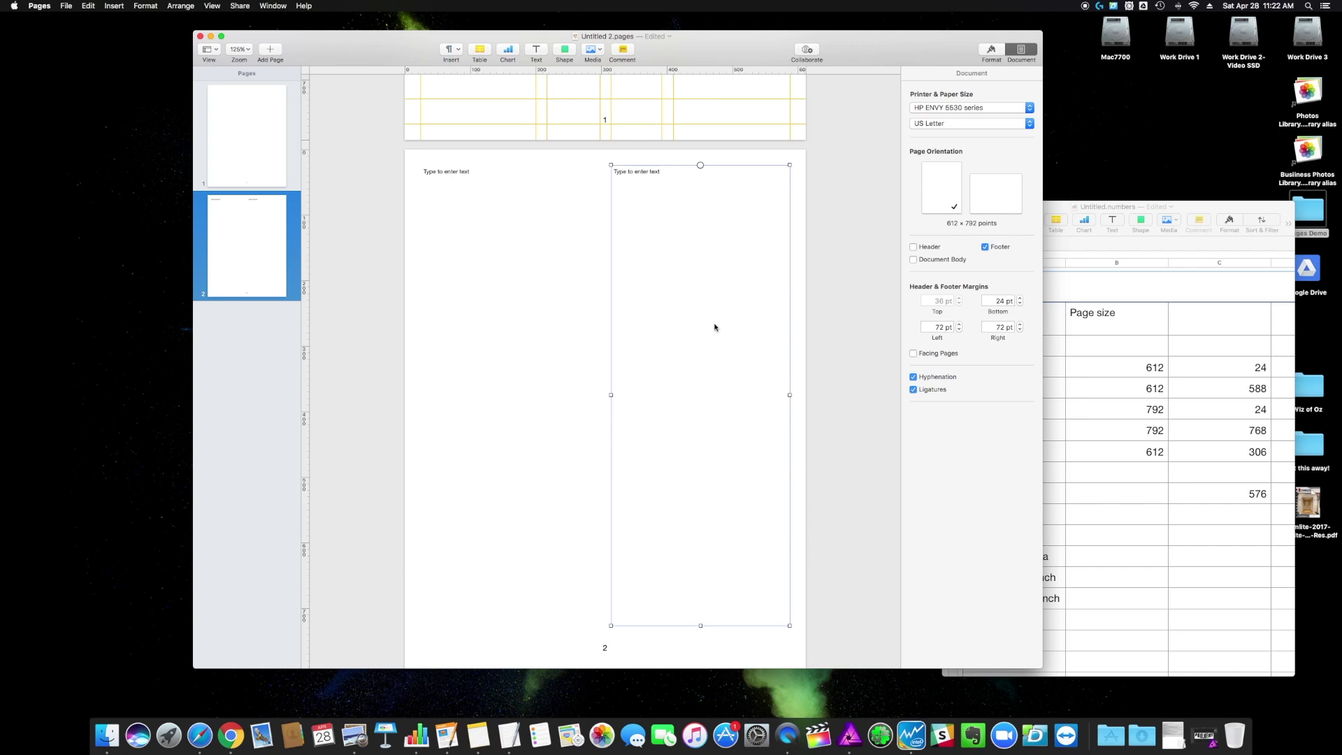
- Paste the Lorem Ipsum text into page 2's first-column text box and apply the Body paragraph style to all of it
left_click(482, 290)
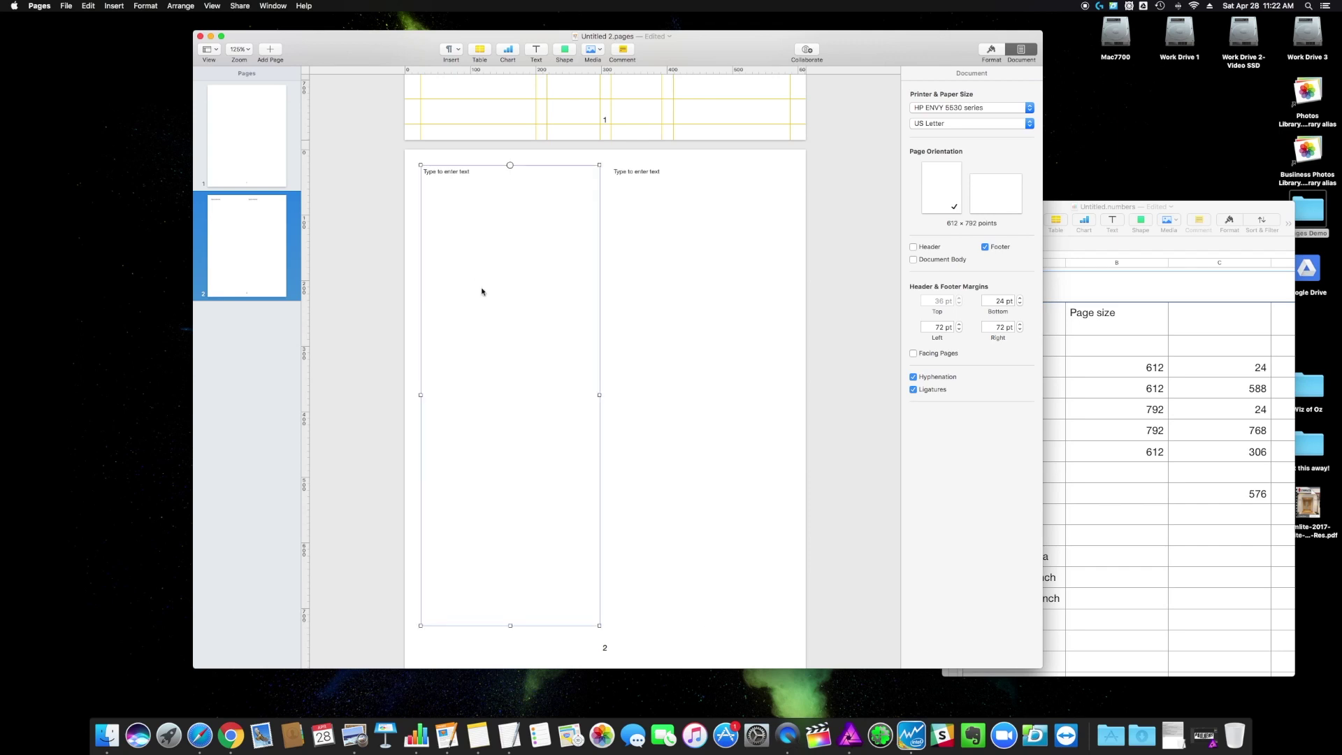
left_click(482, 291)
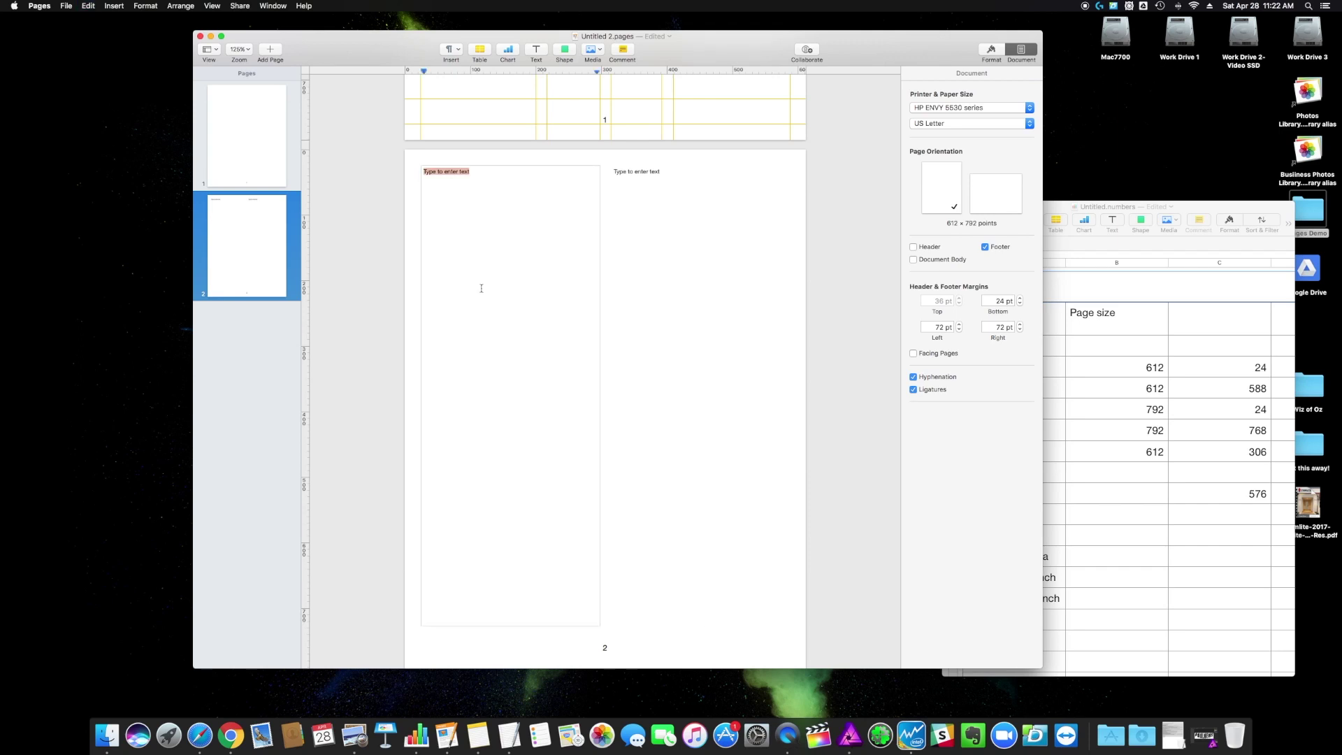
key("super+v")
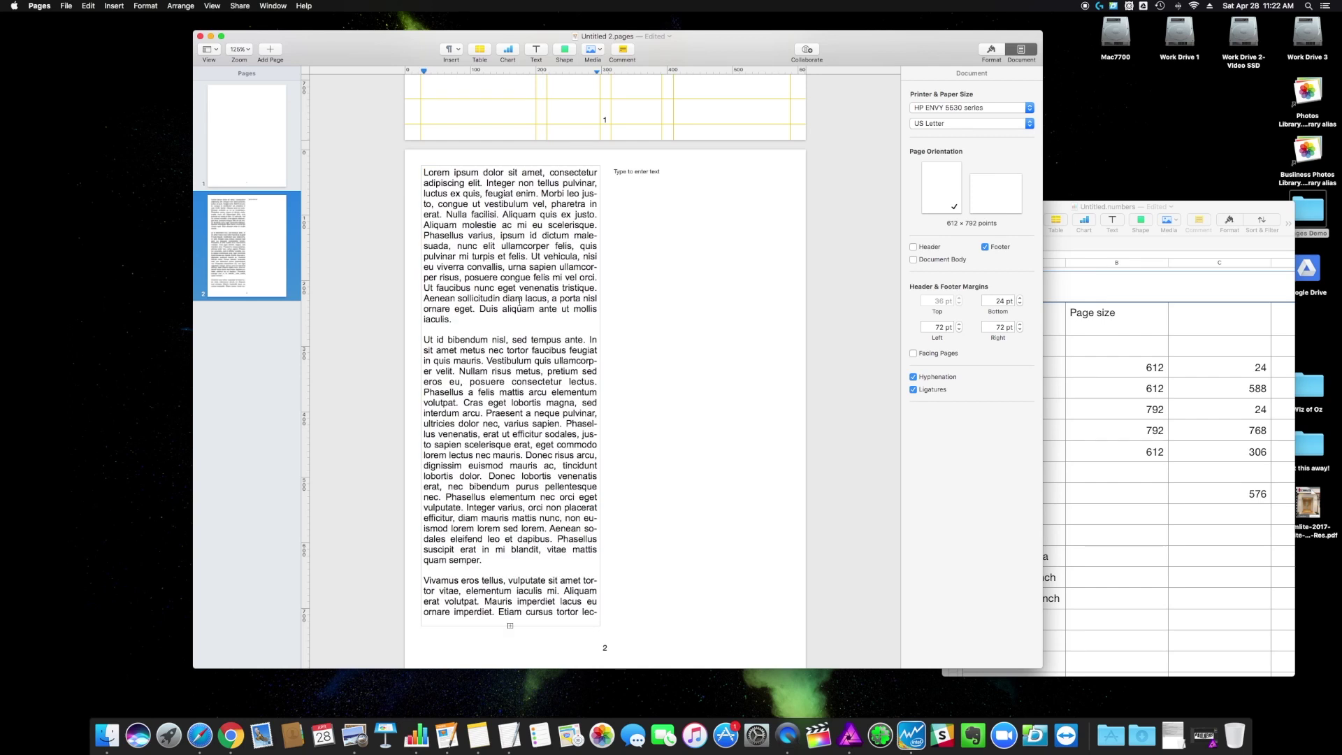
key("super+a")
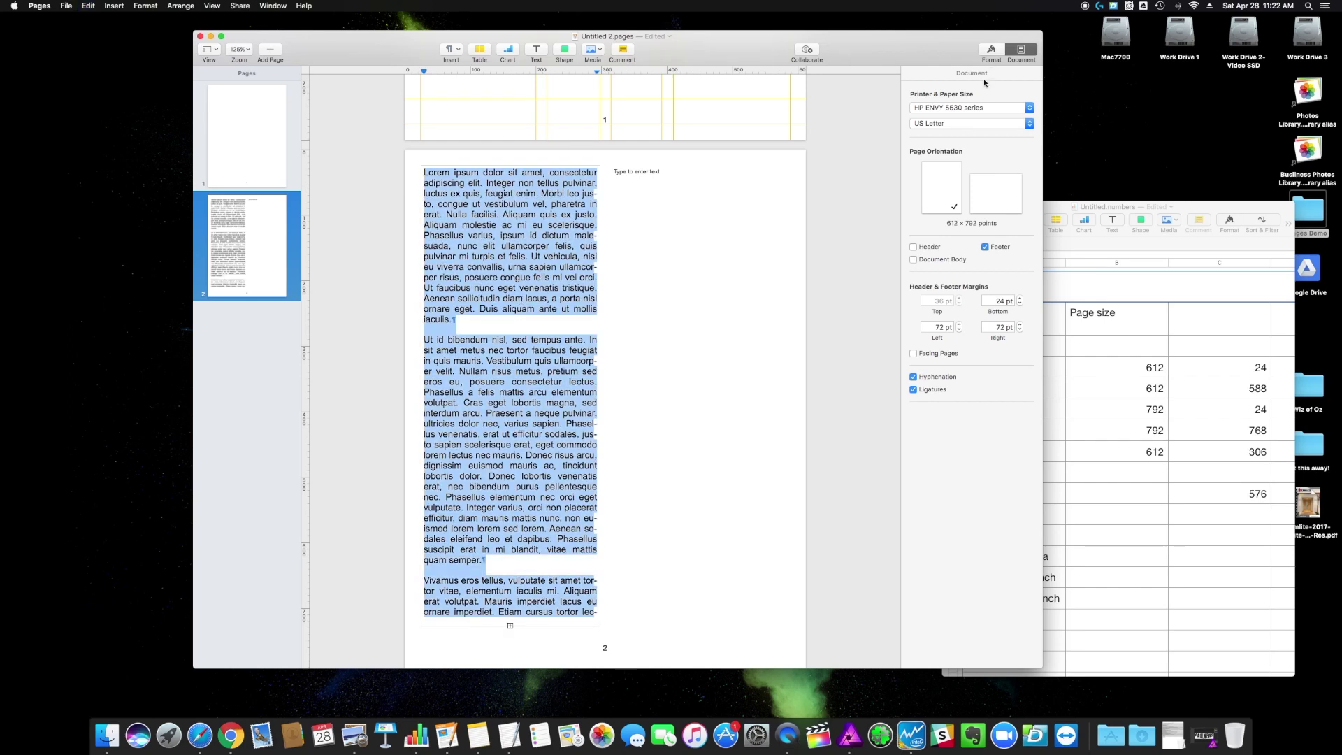
left_click(990, 51)
left_click(1027, 100)
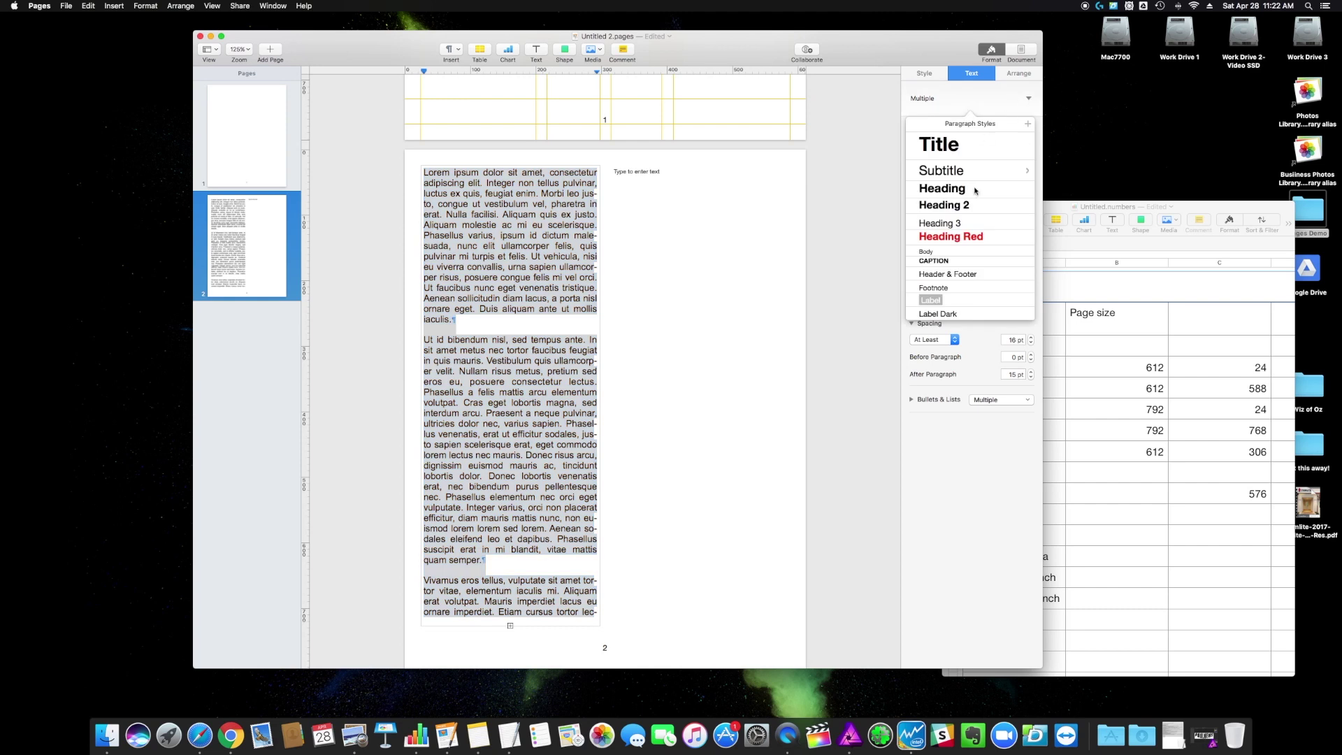
left_click(950, 253)
- Link page 2's first-column text box to the second-column one so the text flows between them
left_click(689, 324)
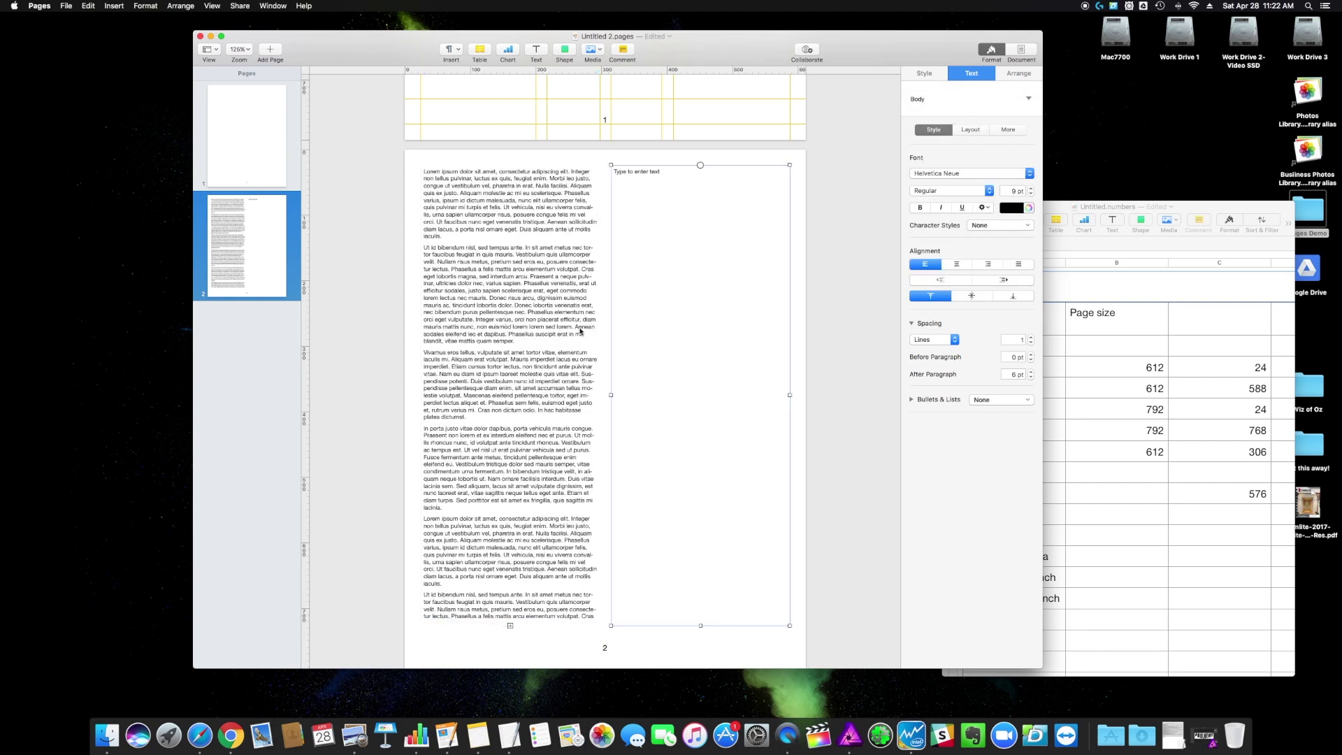
left_click(561, 330)
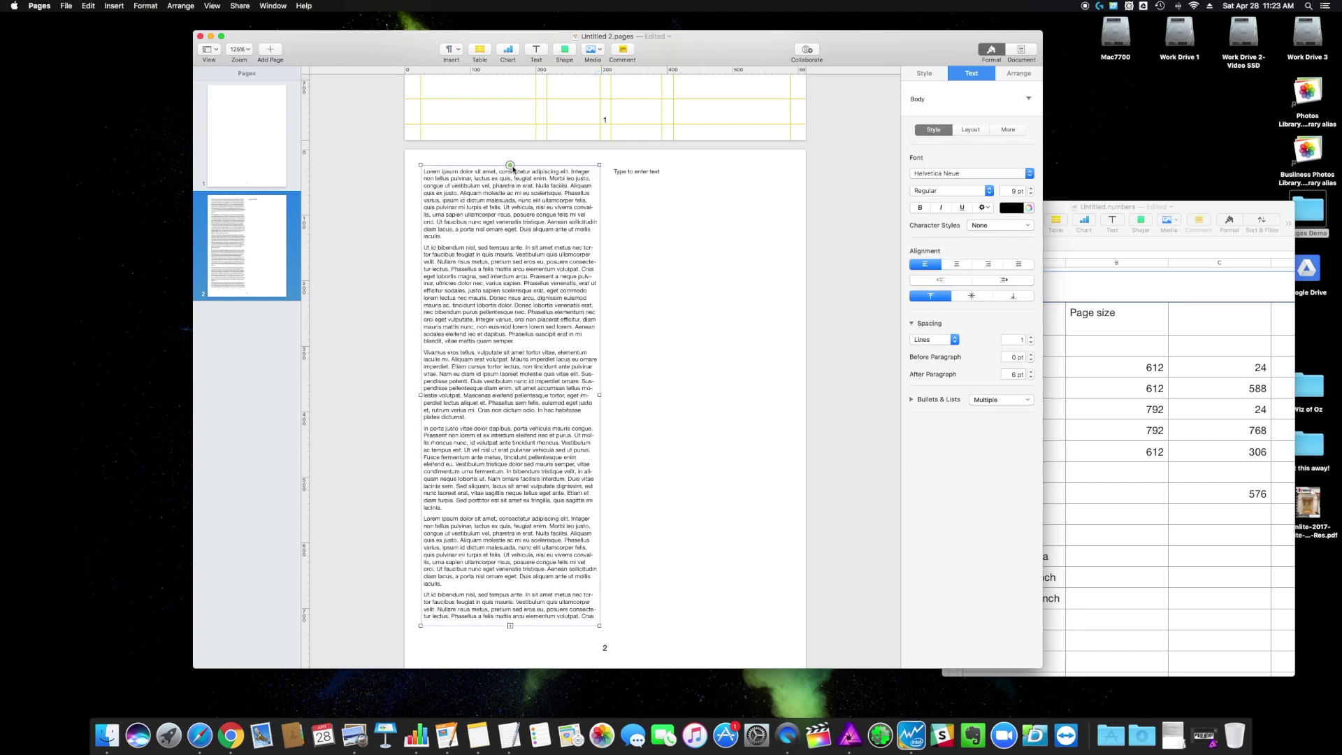
left_click(694, 220)
left_click(701, 165)
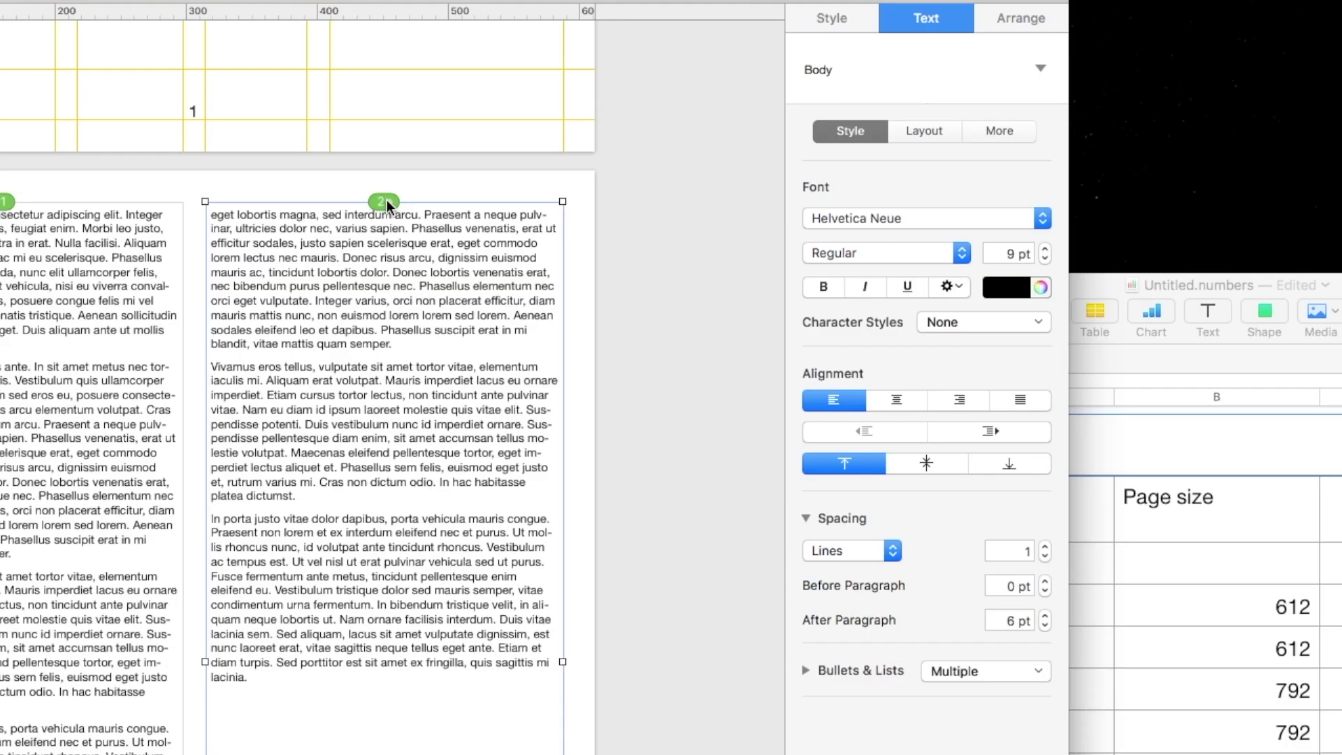
left_click(699, 165)
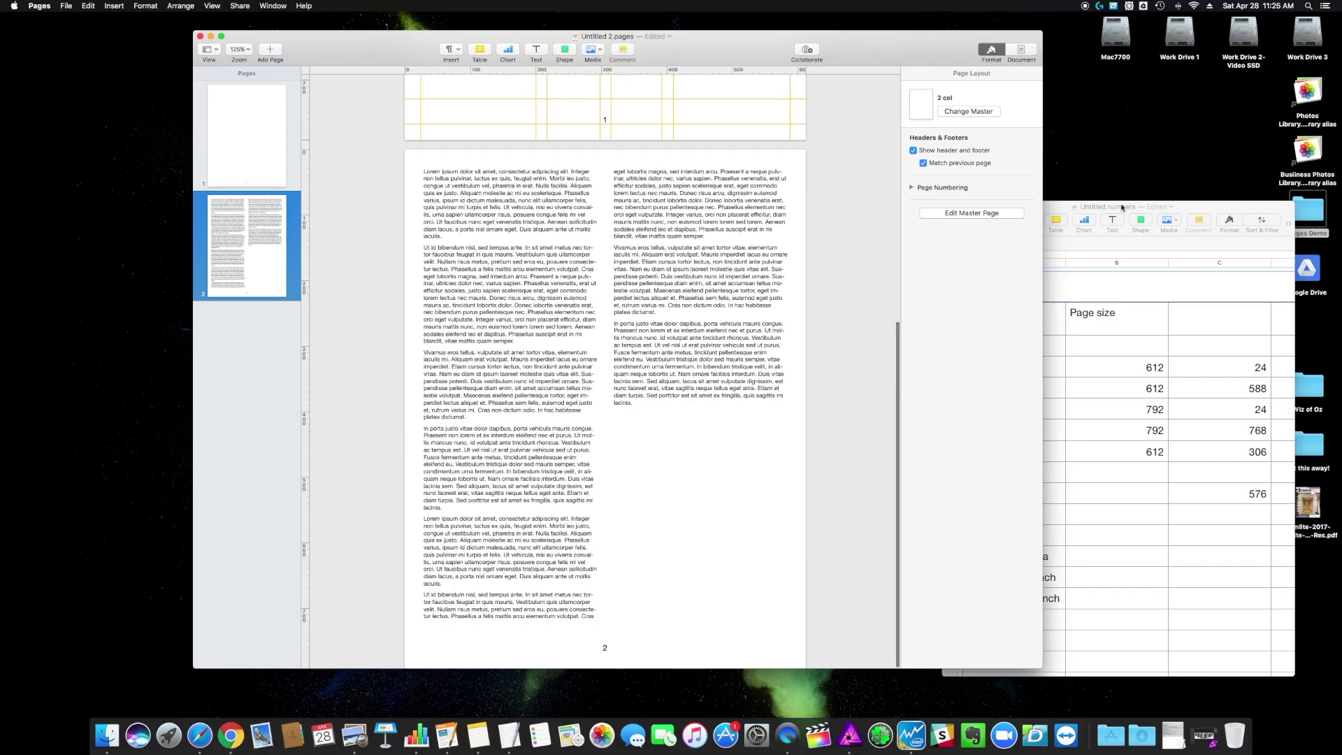
- Close the spreadsheet in Numbers
left_click(1224, 211)
key("super+w")
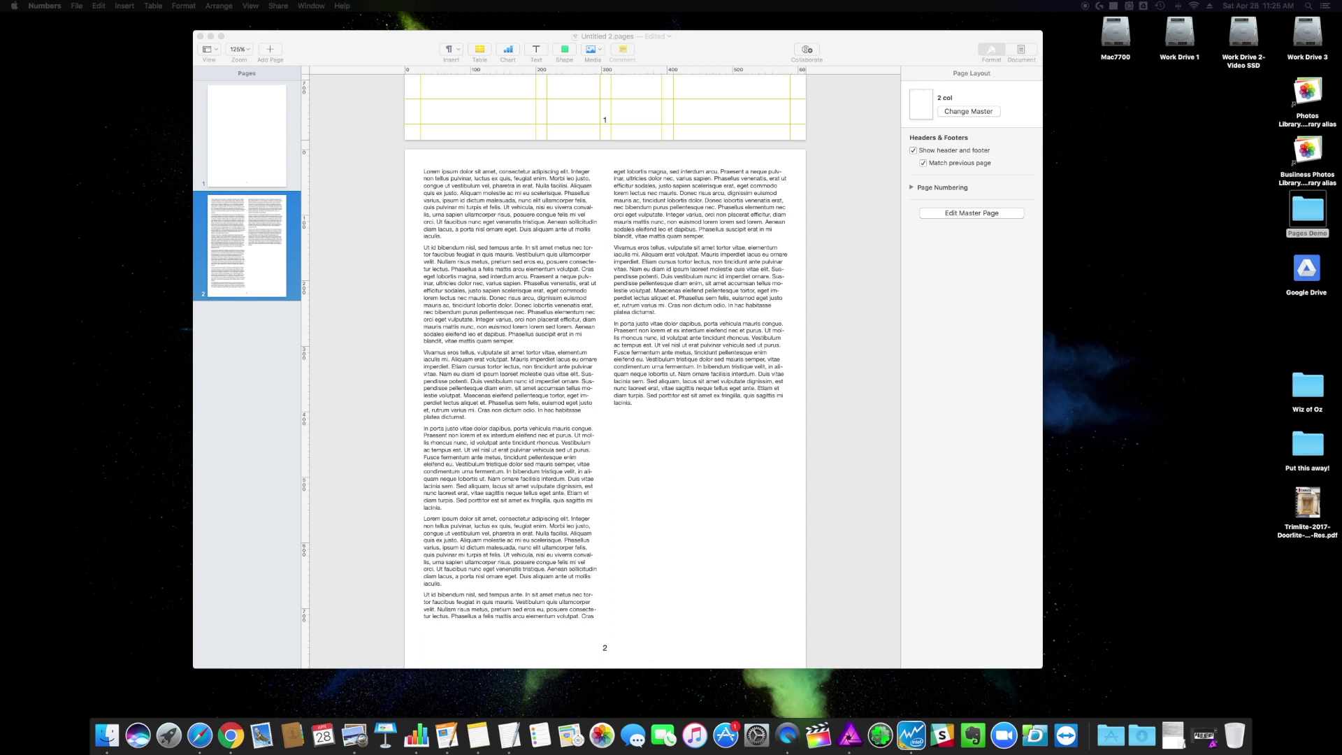
- Place the PAULNEWS masthead image across the top of page 2, about 586 × 180 pt, with Automatic text wrap
left_click_drag(1341, 294, 596, 205)
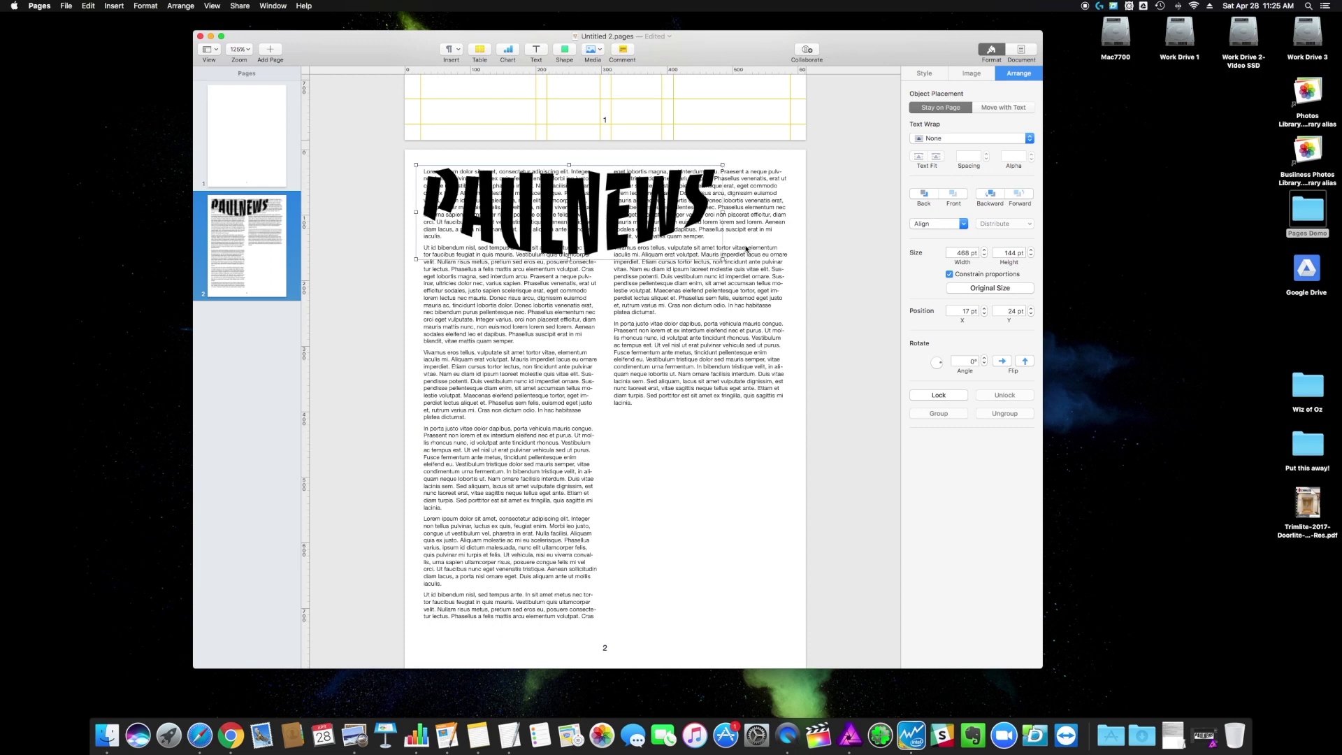
left_click_drag(721, 259, 800, 295)
left_click_drag(613, 210, 608, 207)
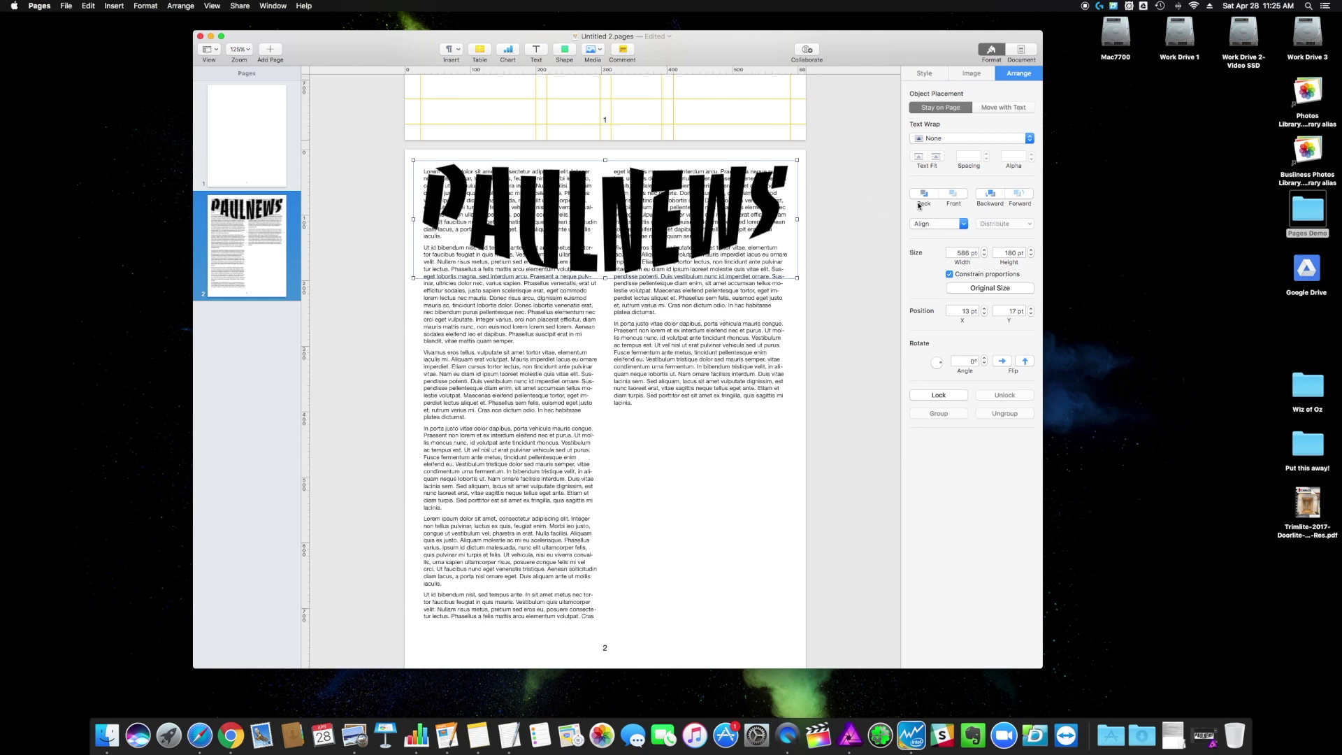
left_click(955, 139)
left_click(924, 111)
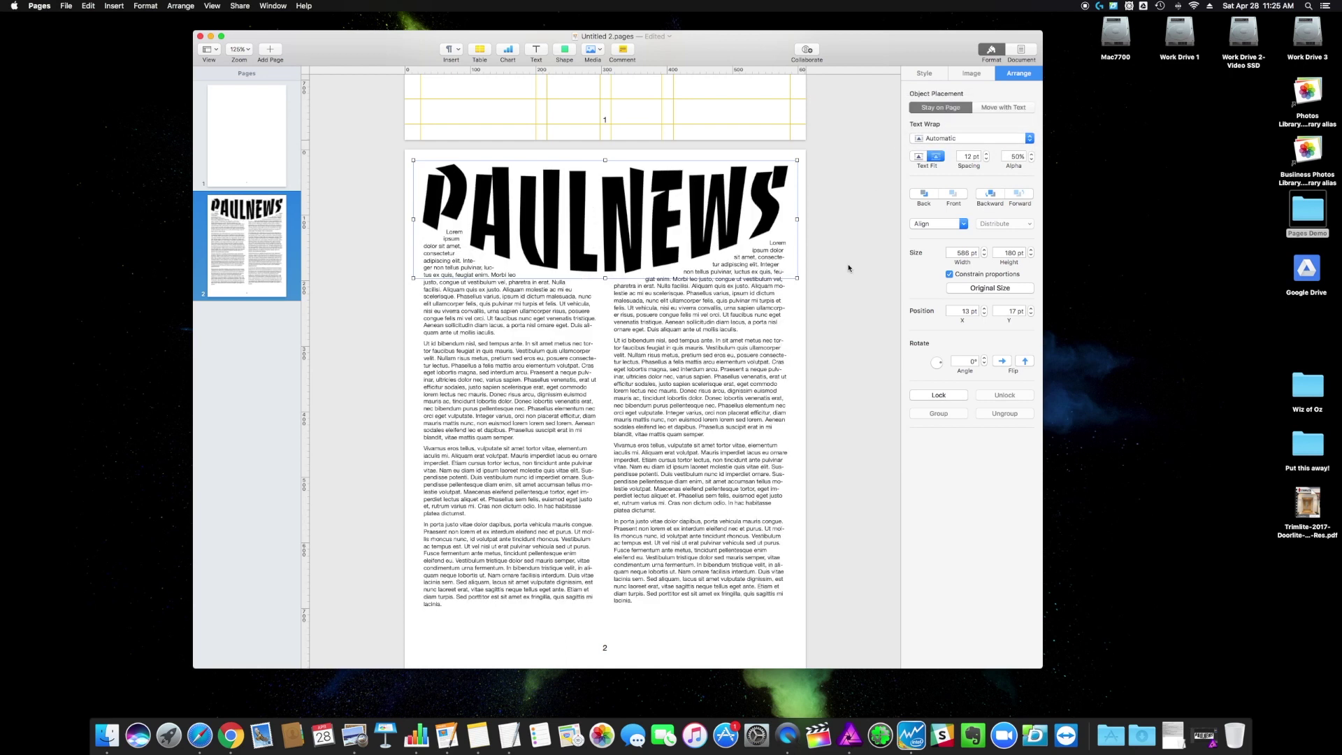
- Try sending the PAULNEWS masthead image to the back, and undo the change
right_click(636, 220)
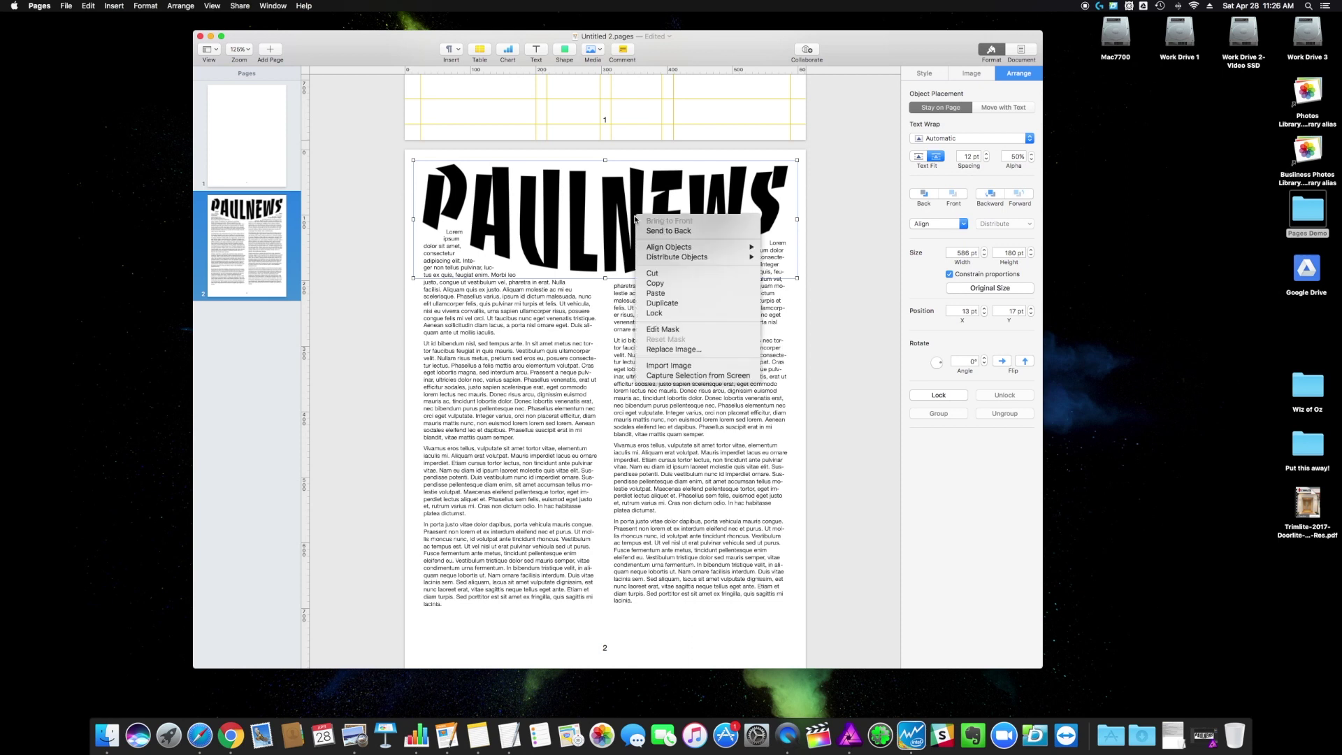
left_click(639, 231)
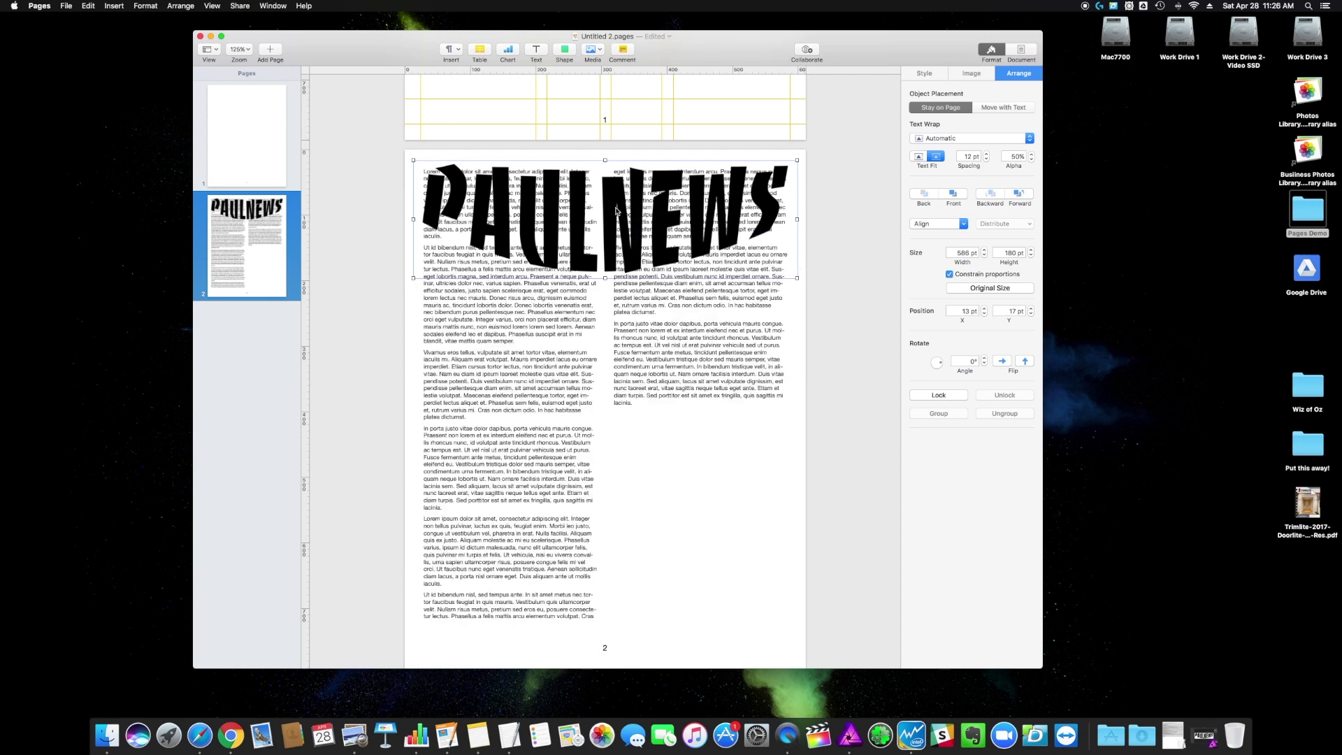
key("super+z")
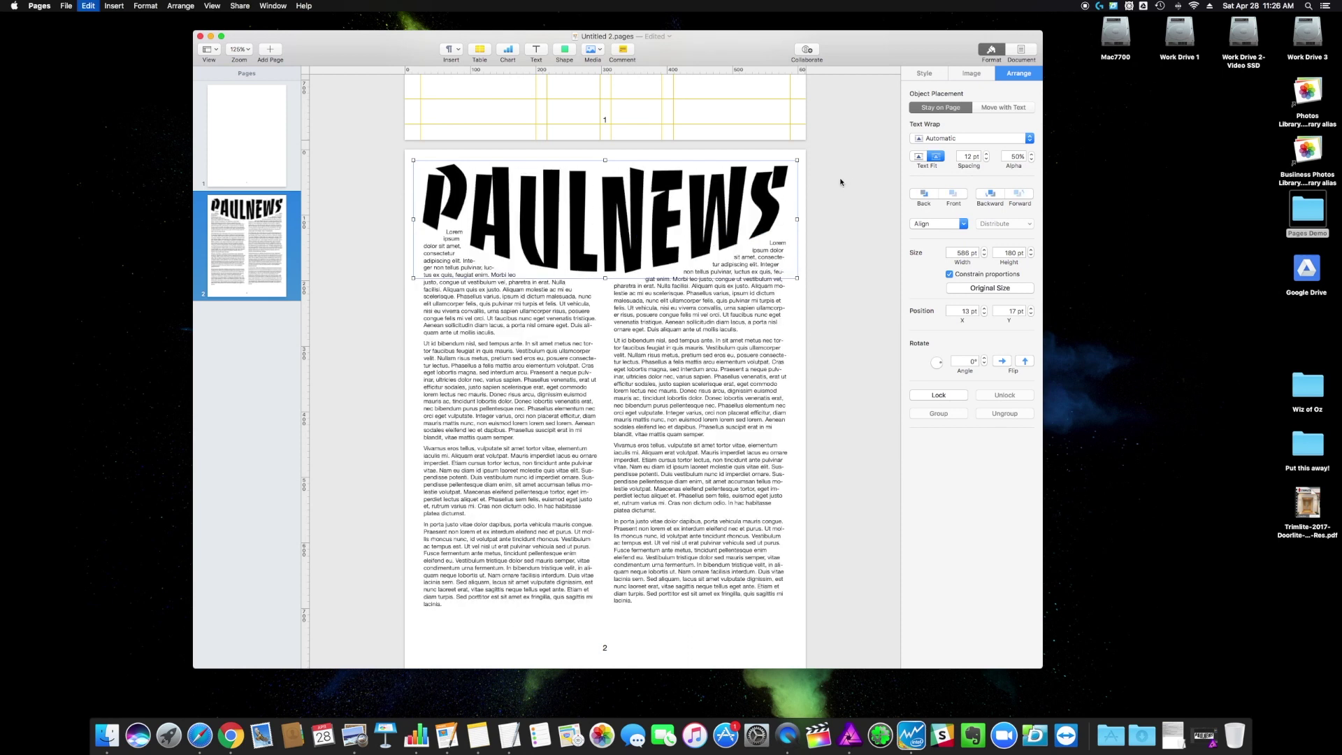
- Shrink the first-column text box from its upper-left corner to about 268 × 589 pt so it starts lower under the masthead
left_click(489, 333)
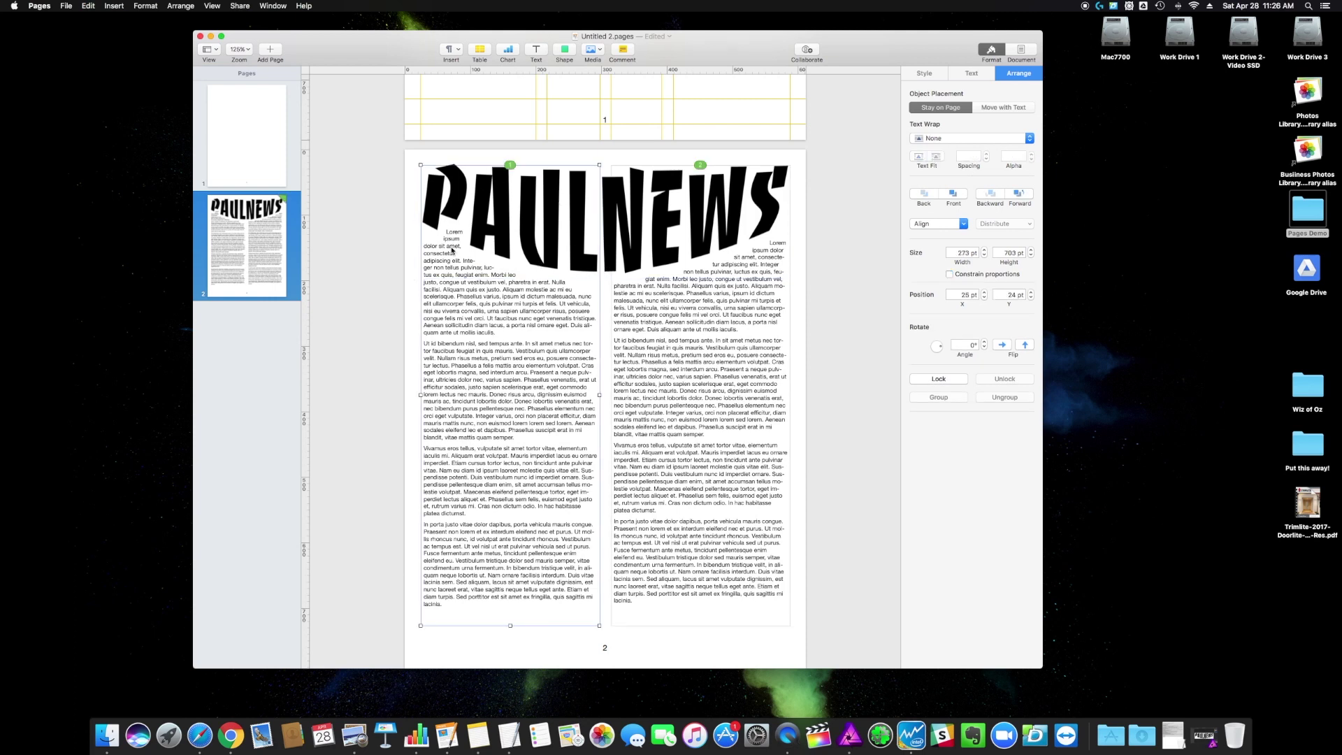
left_click_drag(420, 165, 423, 239)
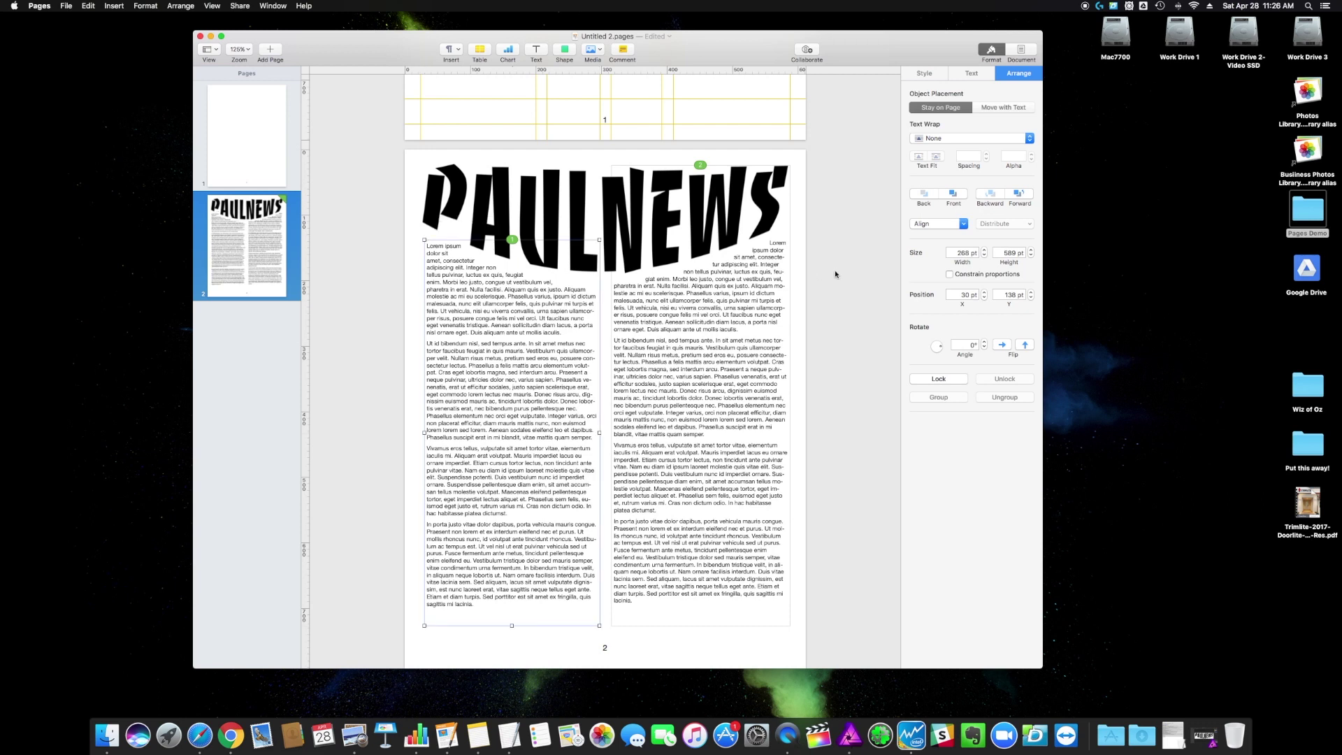
left_click(895, 247)
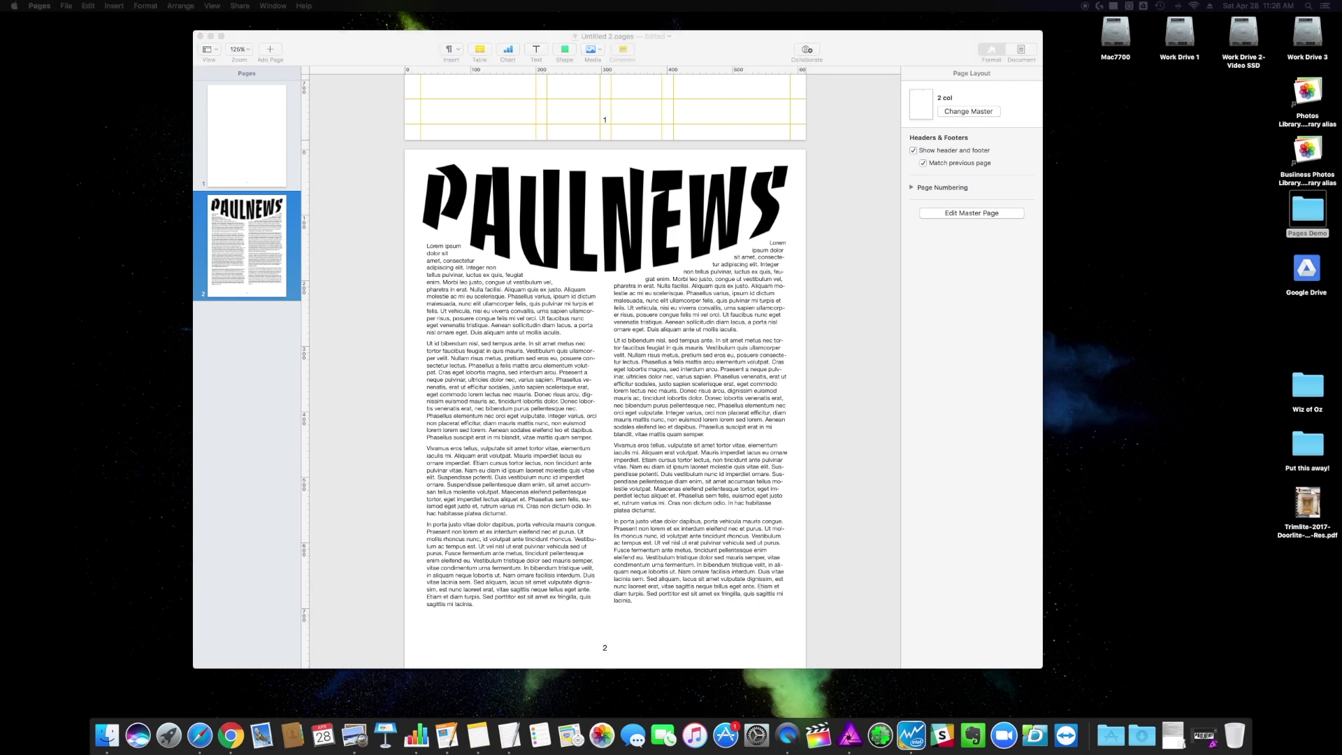
- Insert the donut photo over the middle of page 2's text columns
left_click_drag(1209, 433, 797, 368)
left_click_drag(677, 343, 595, 428)
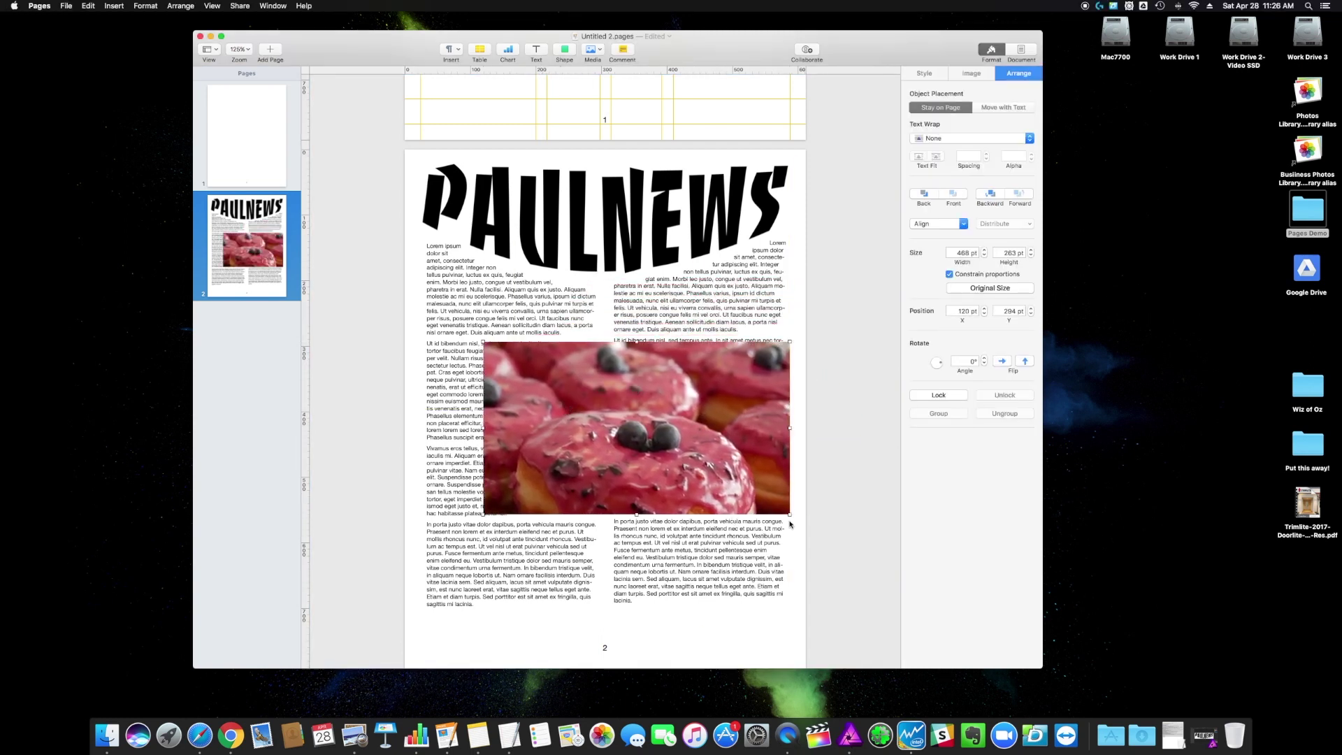
- Resize the donut photo to about 353 × 199 pt over the second column and set its text wrap to Automatic
left_click_drag(790, 514, 688, 457)
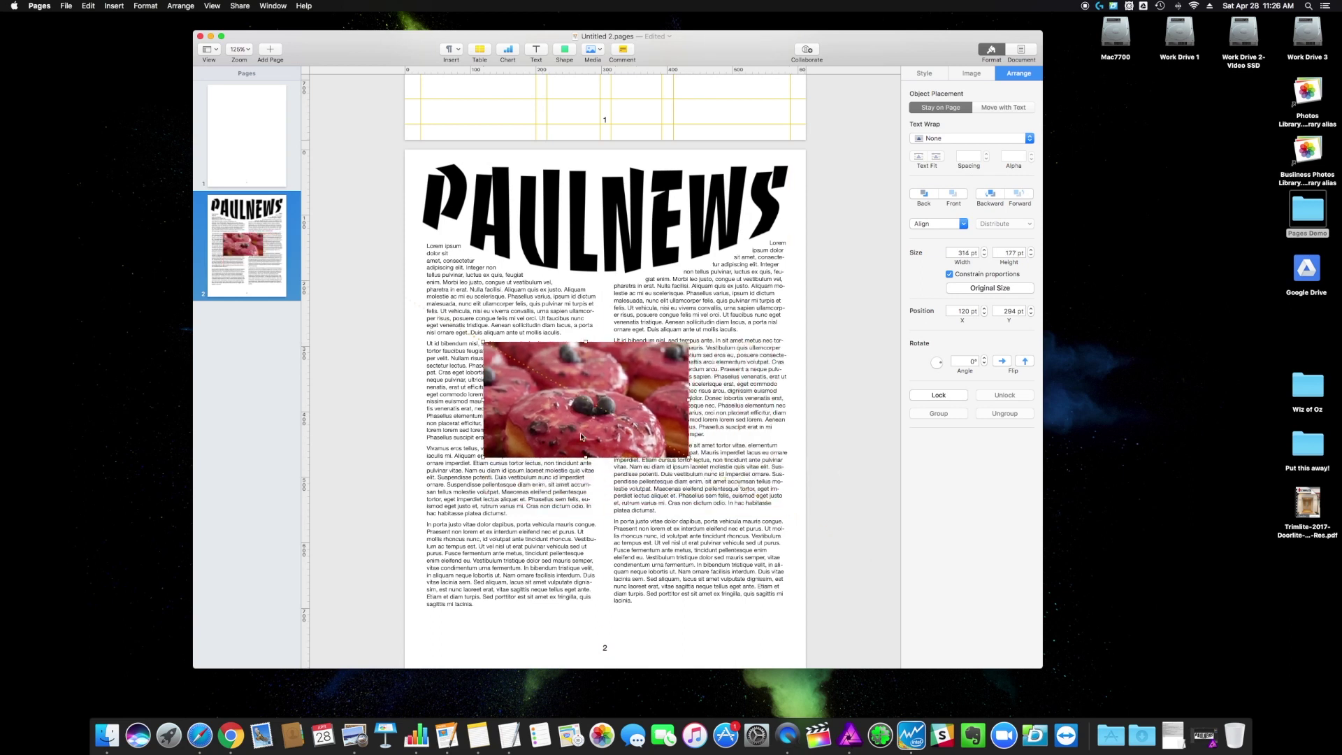
left_click_drag(581, 437, 682, 469)
left_click(945, 138)
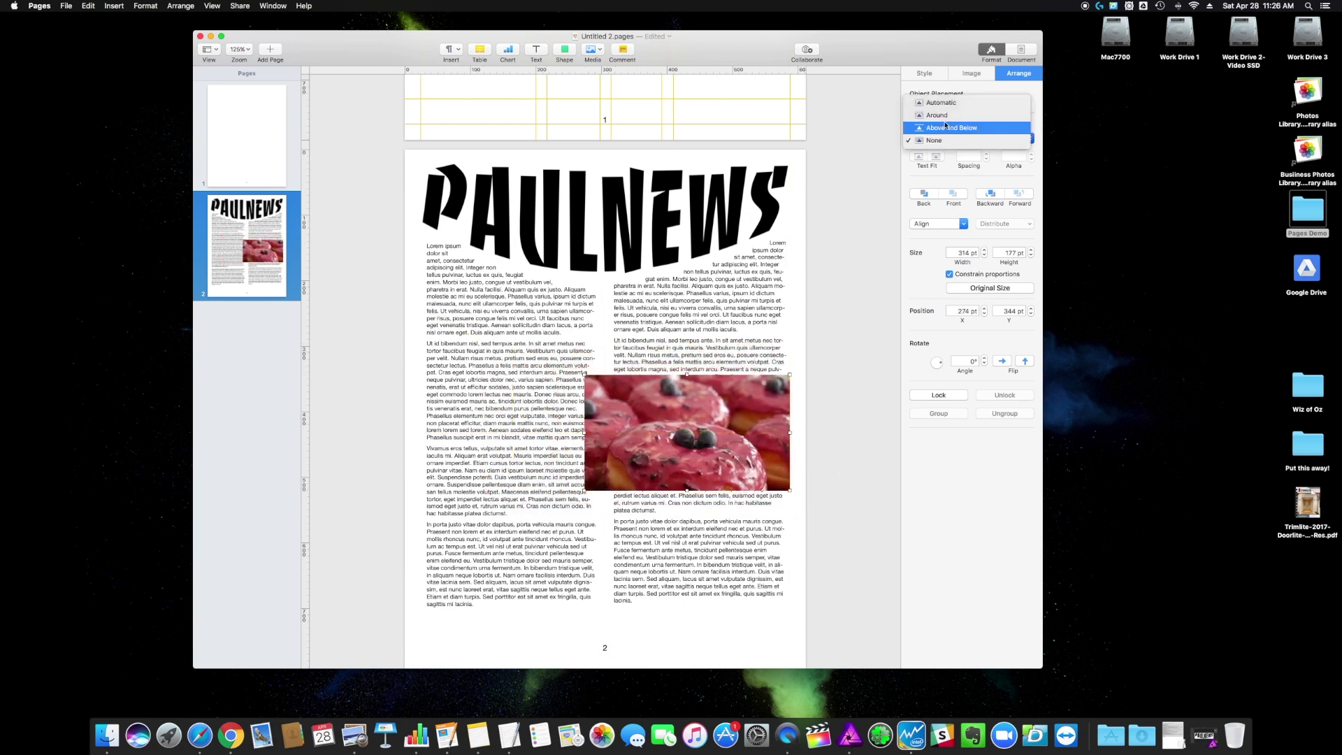
left_click(943, 103)
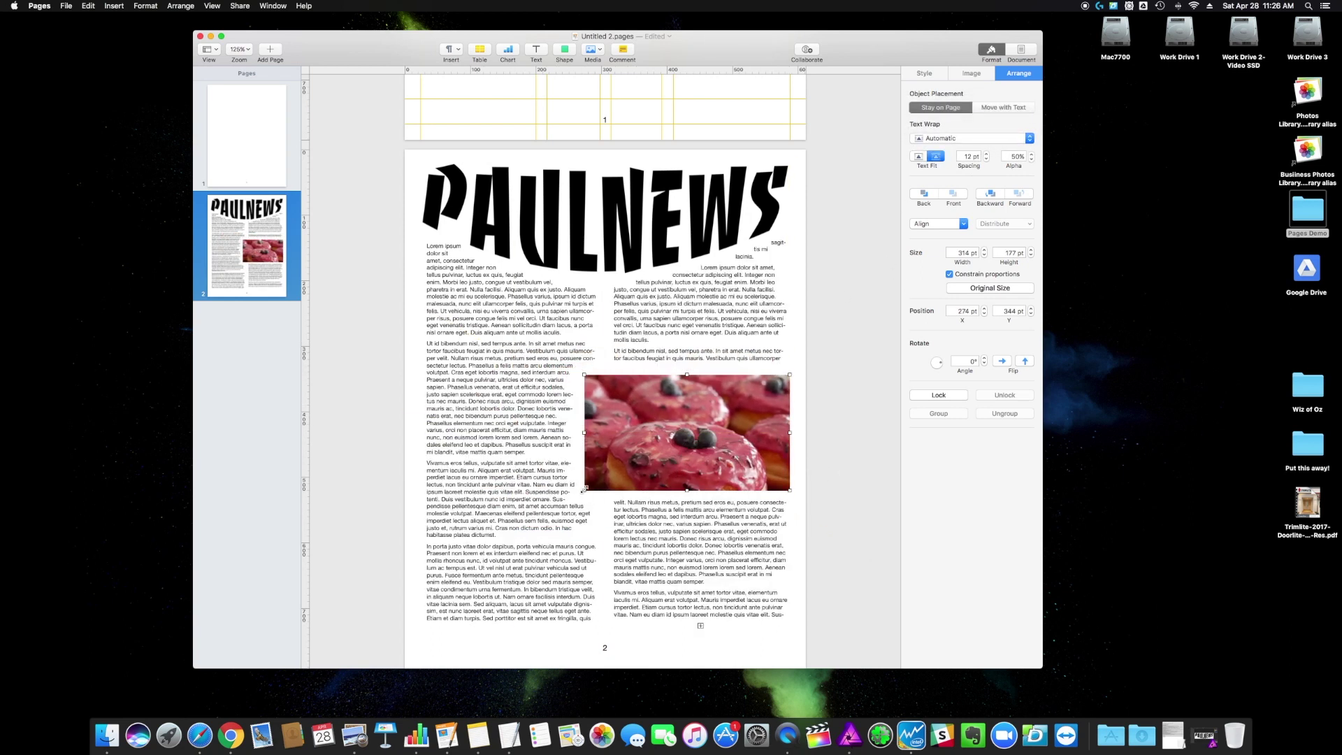
left_click_drag(583, 489, 559, 504)
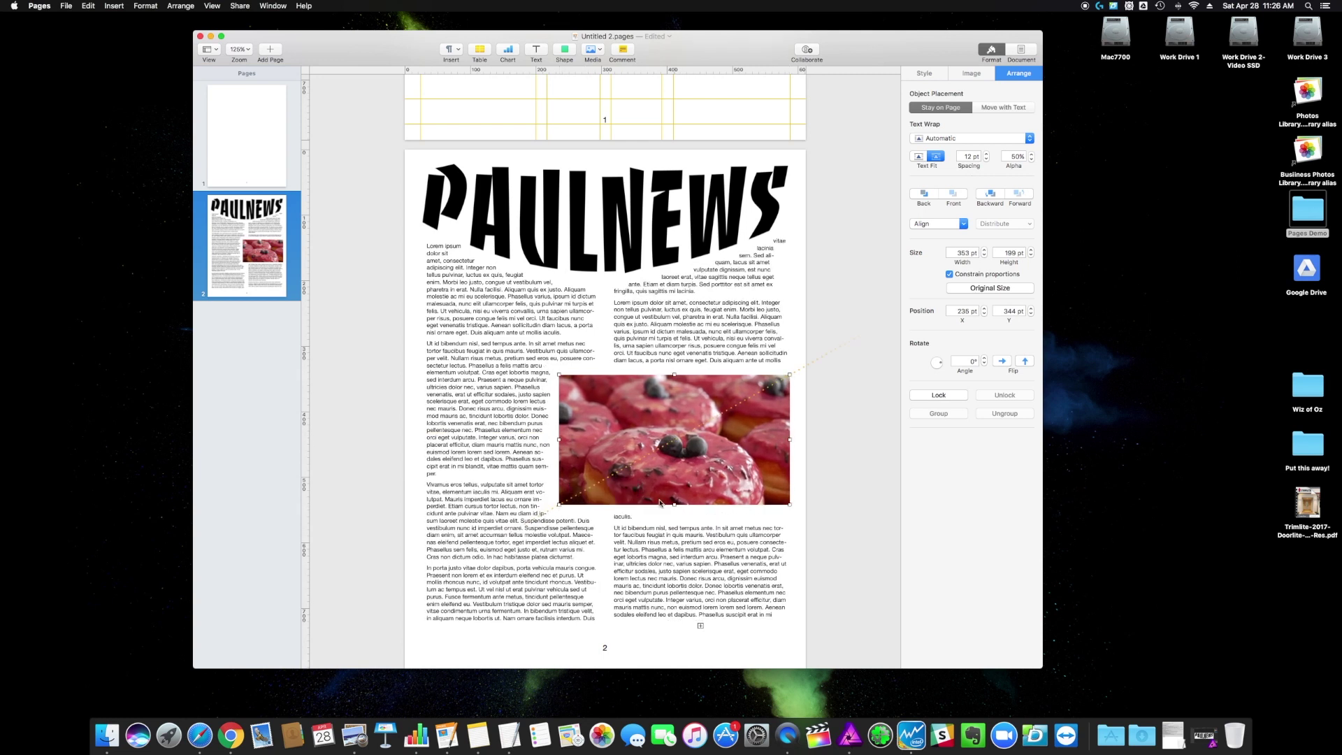
left_click(849, 500)
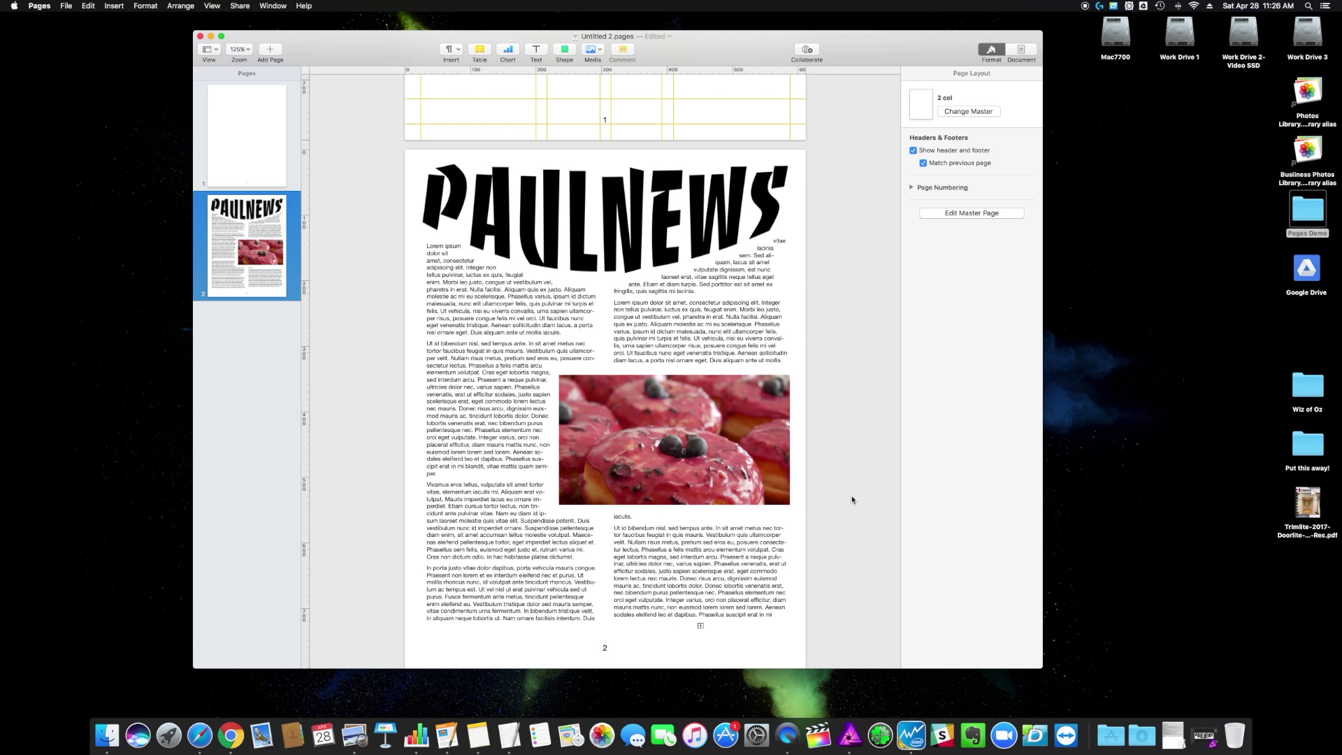
- Move the donut photo up to about Y 327 pt and reduce its text wrap spacing by a few points
left_click_drag(664, 460, 624, 458)
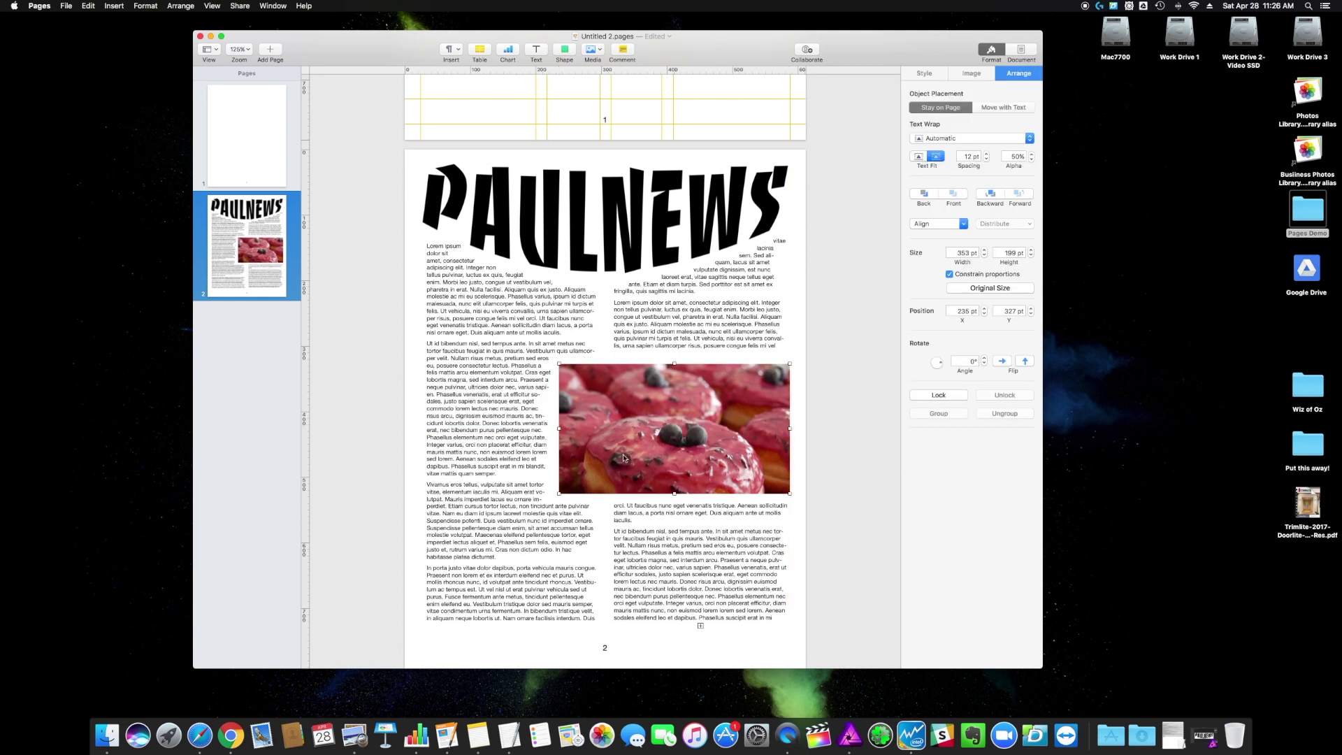
left_click(987, 159)
left_click(987, 159)
left_click(987, 160)
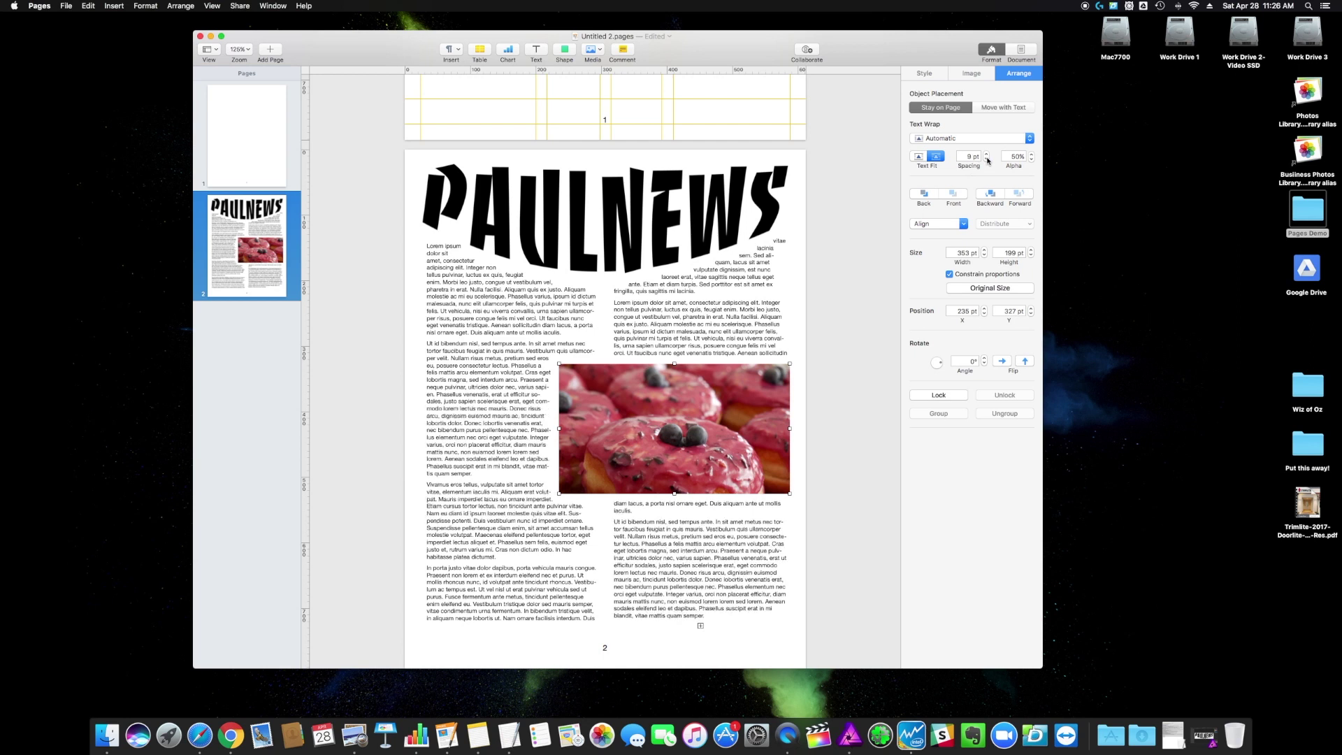
left_click(987, 160)
left_click(832, 443)
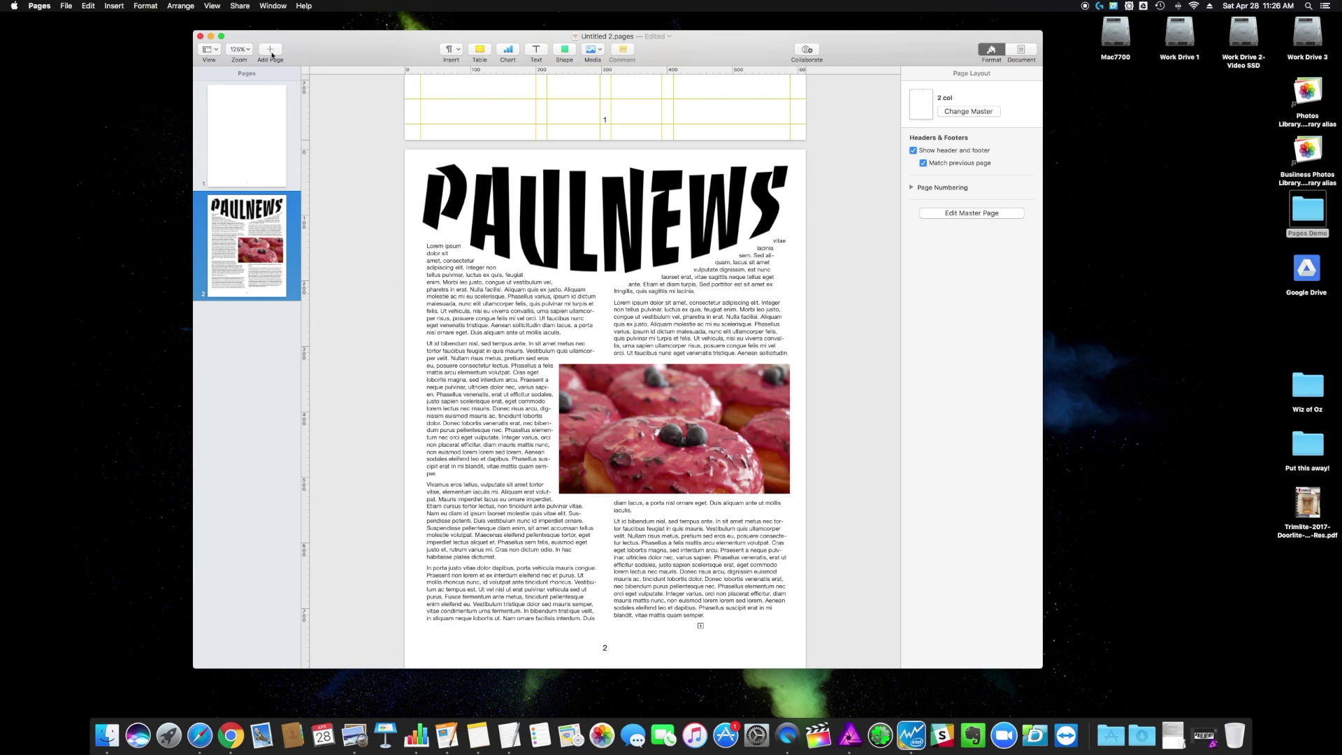
- Add a page from the 3 col master and paste the lorem ipsum text into its first column
left_click(270, 49)
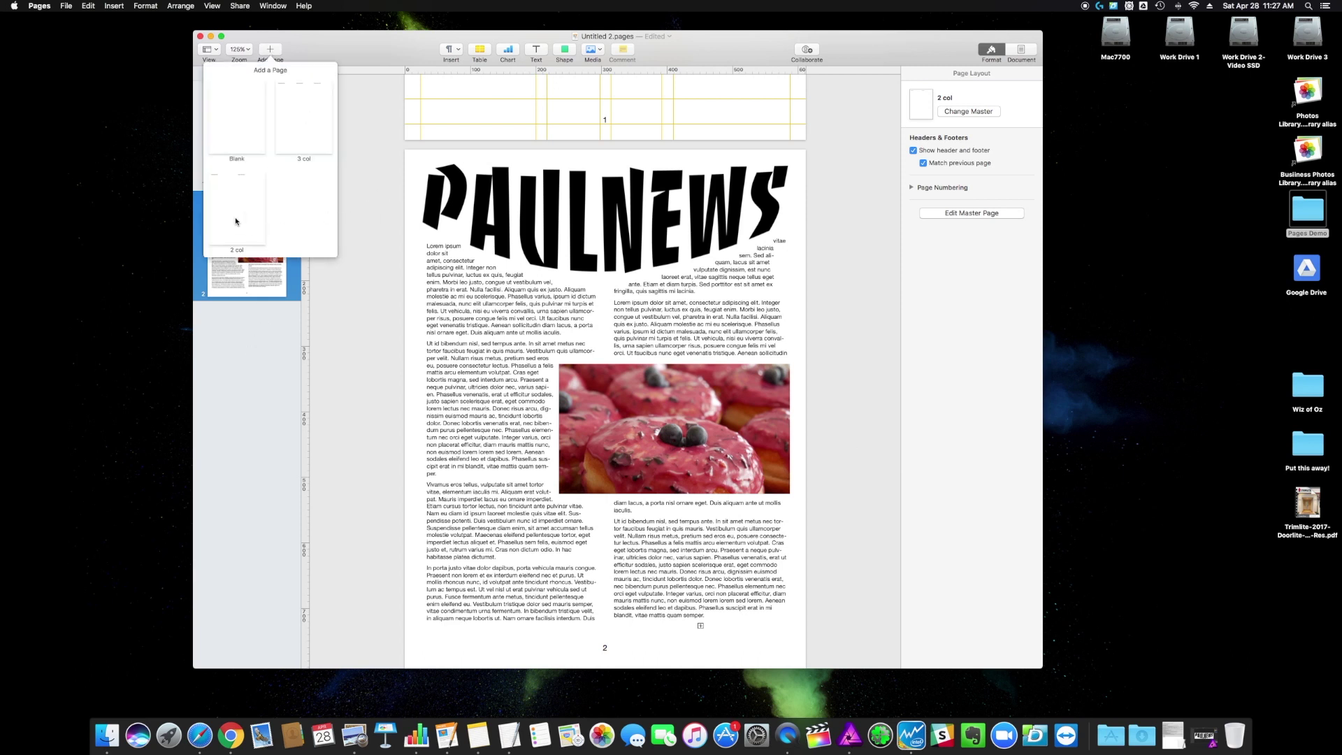
left_click(309, 125)
left_click(458, 325)
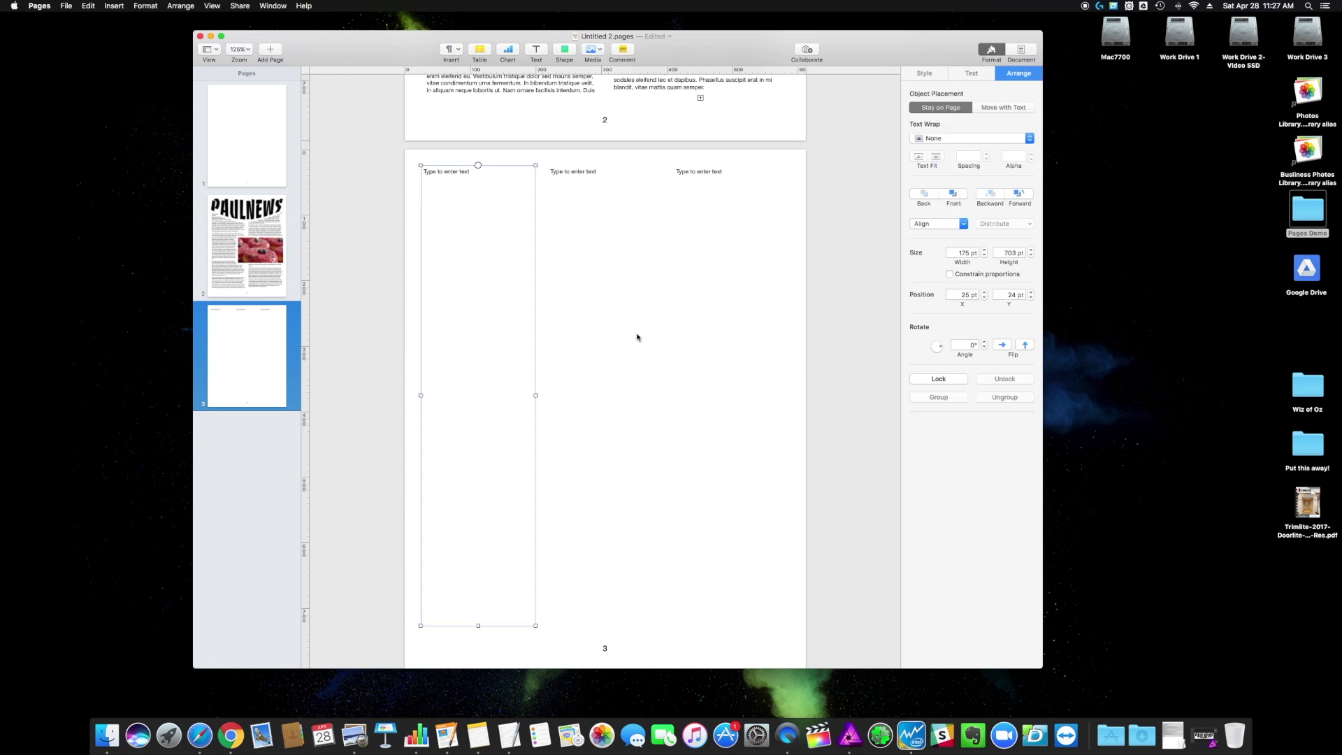
left_click(455, 233)
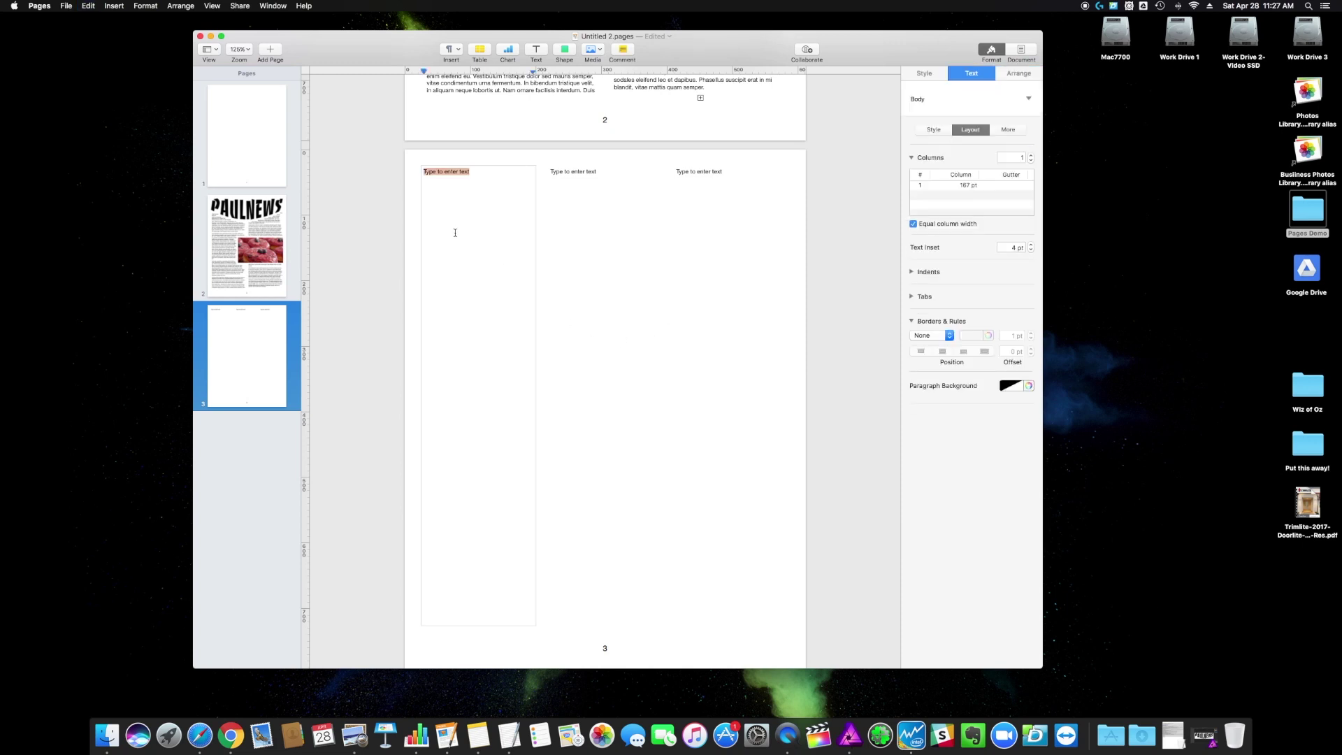
key("super+v")
- Link page 3's first-column text box to the second-column box so the overflowing text continues there
left_click(569, 171)
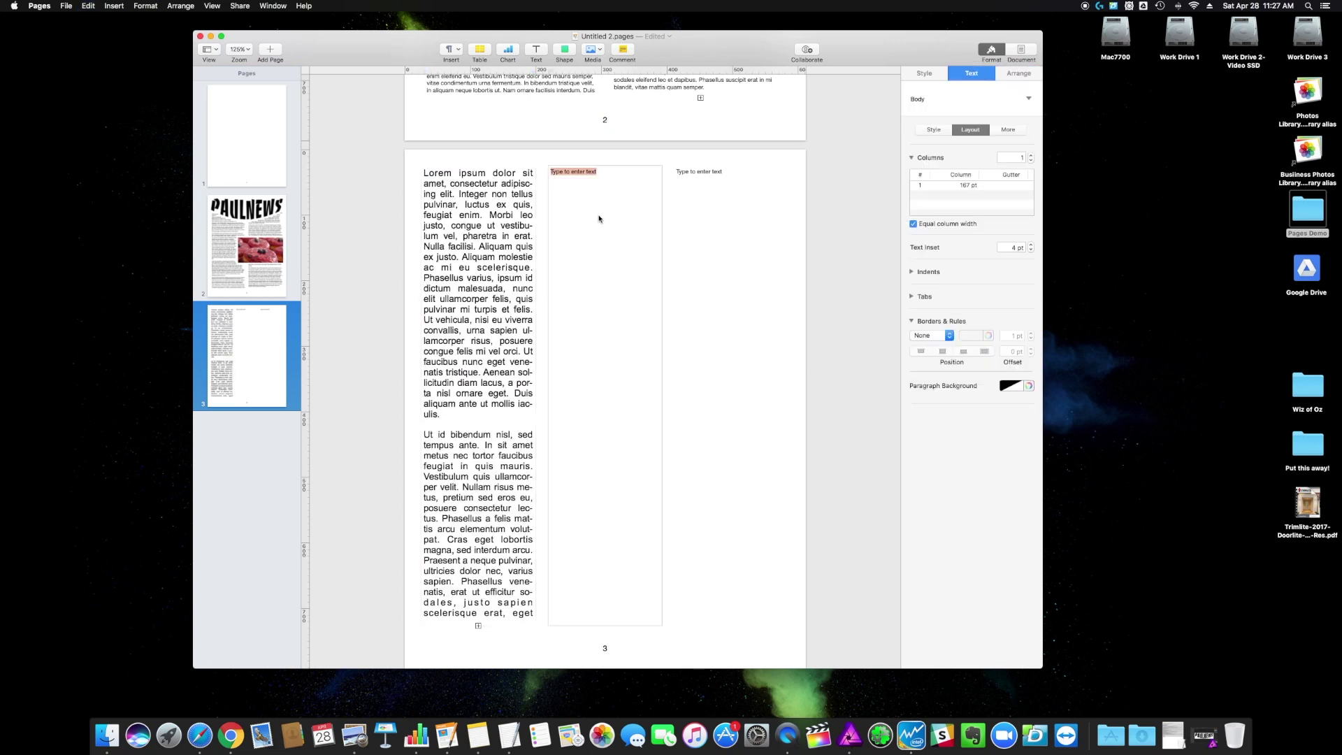
left_click(478, 167)
left_click(478, 165)
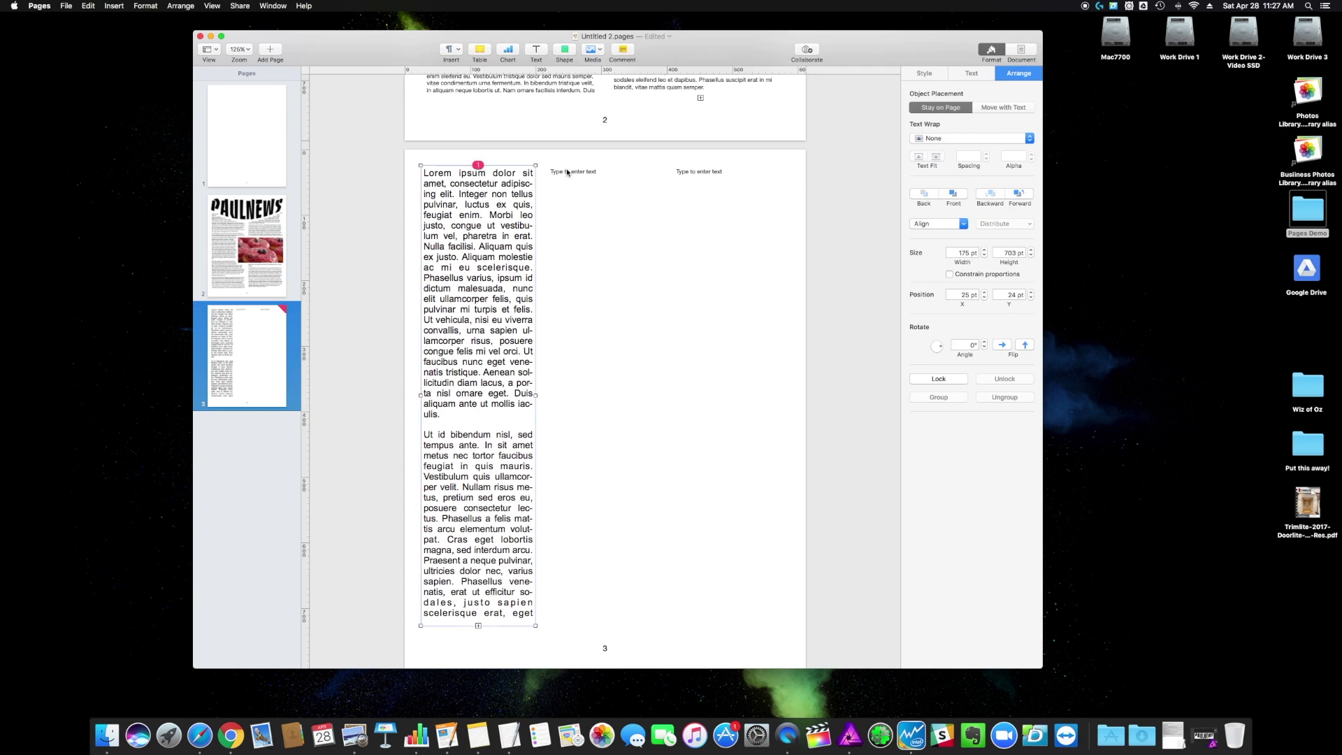
left_click(601, 168)
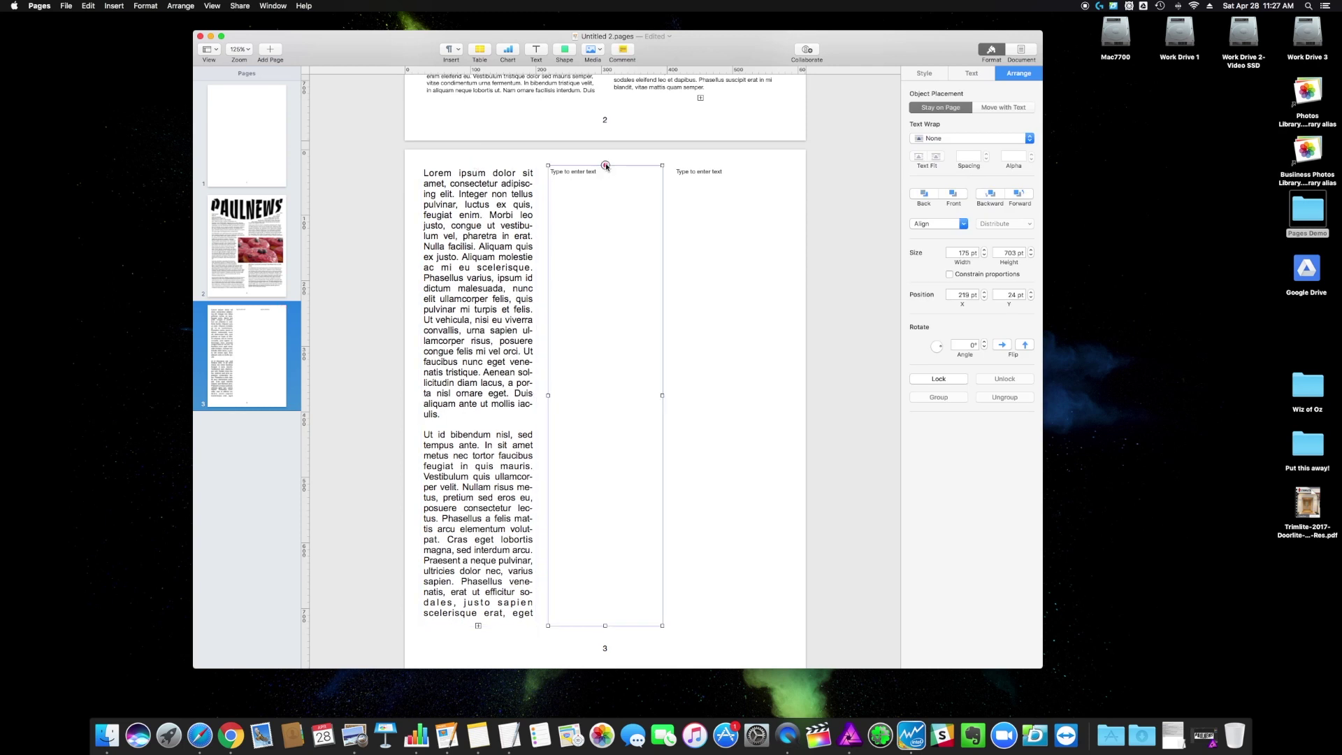
- Apply the Body paragraph style to all the linked text in page 3's first two columns
left_click(505, 310)
key("super+a")
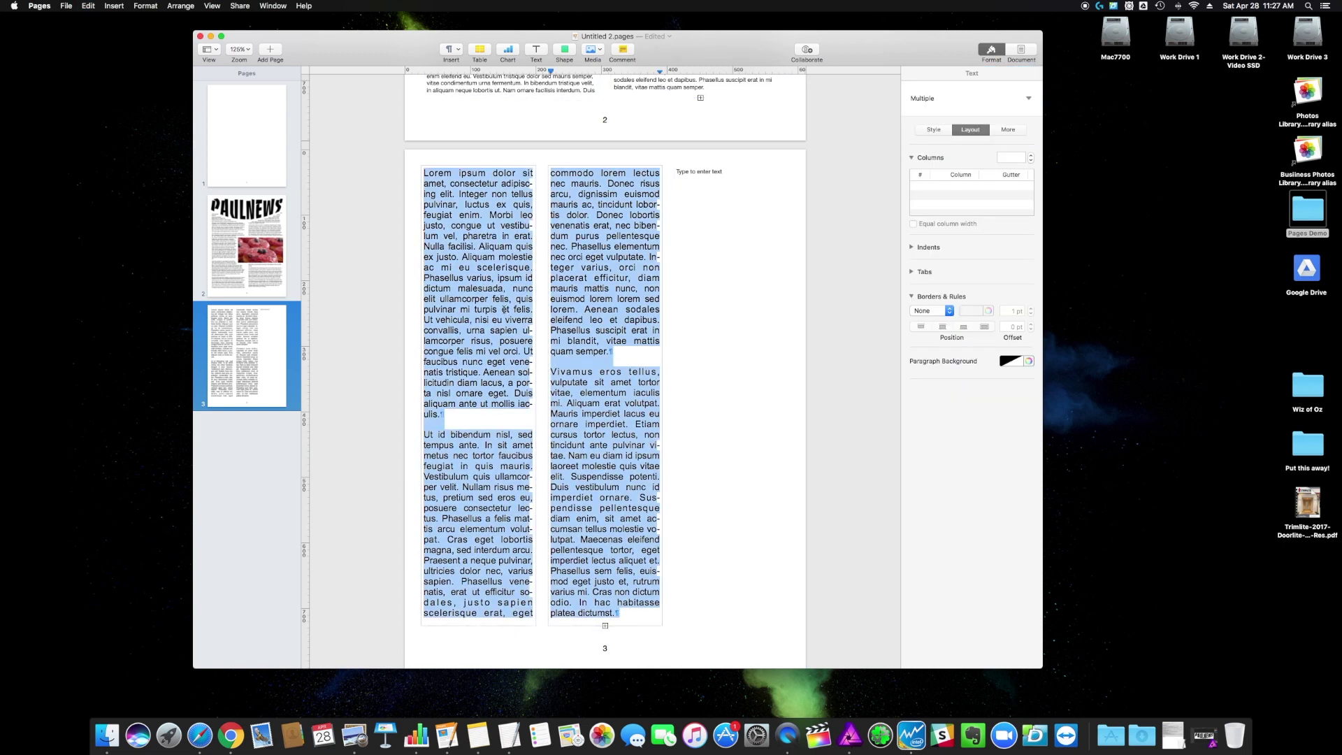
left_click(1027, 98)
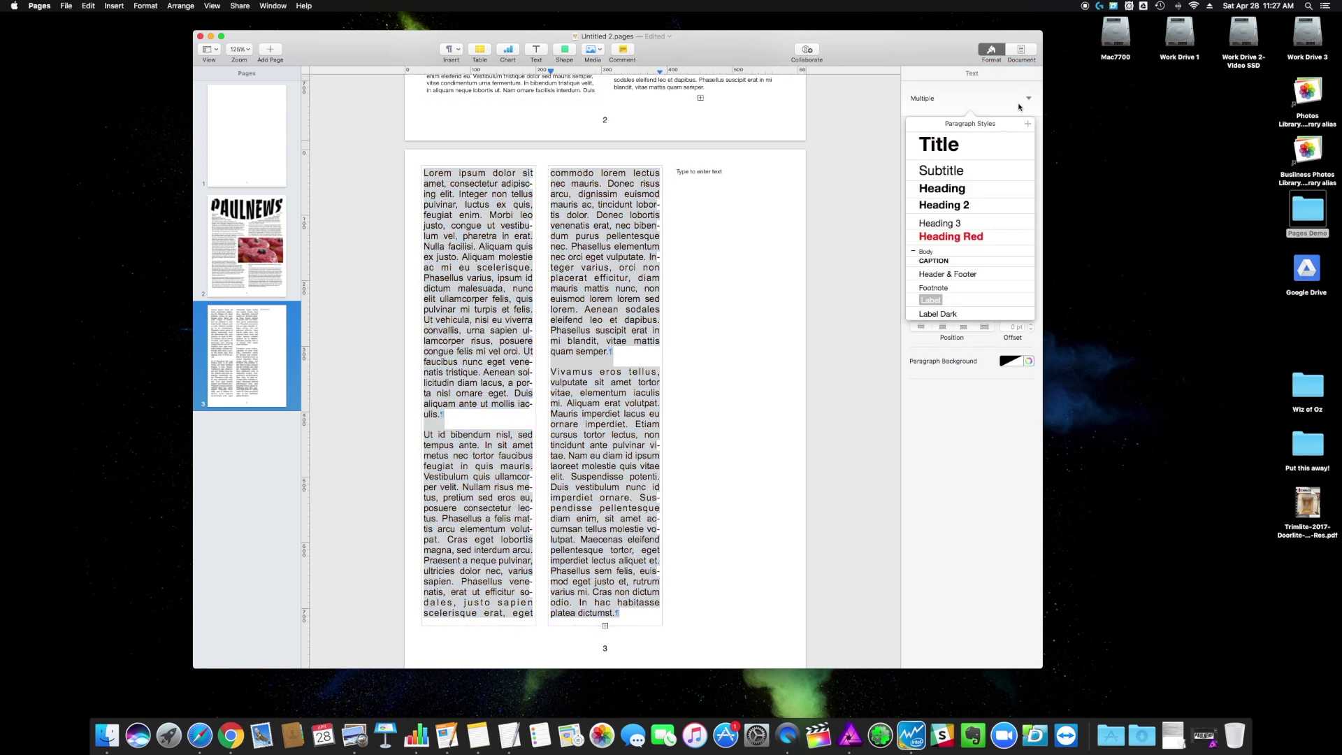
left_click(927, 261)
left_click(852, 371)
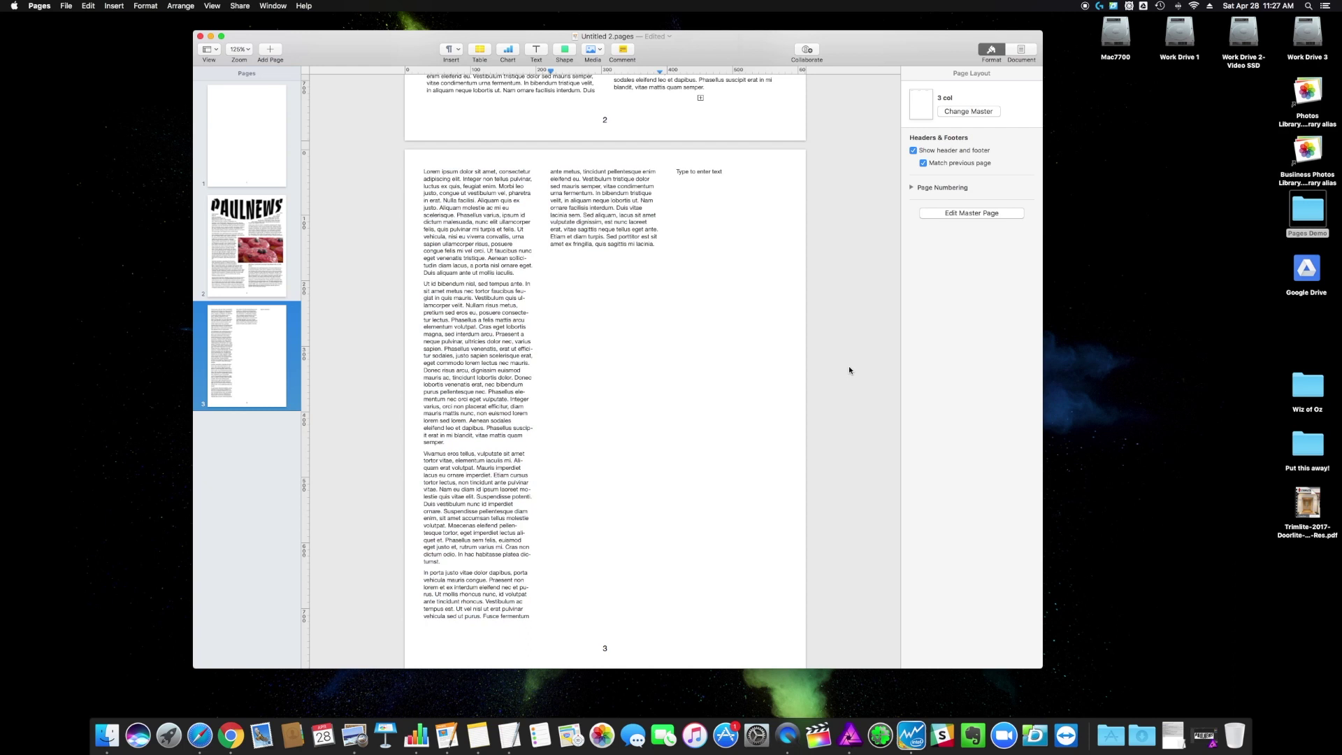
- Paste the lorem ipsum text into page 3's third column and apply the Body paragraph style to all of it
left_click(714, 351)
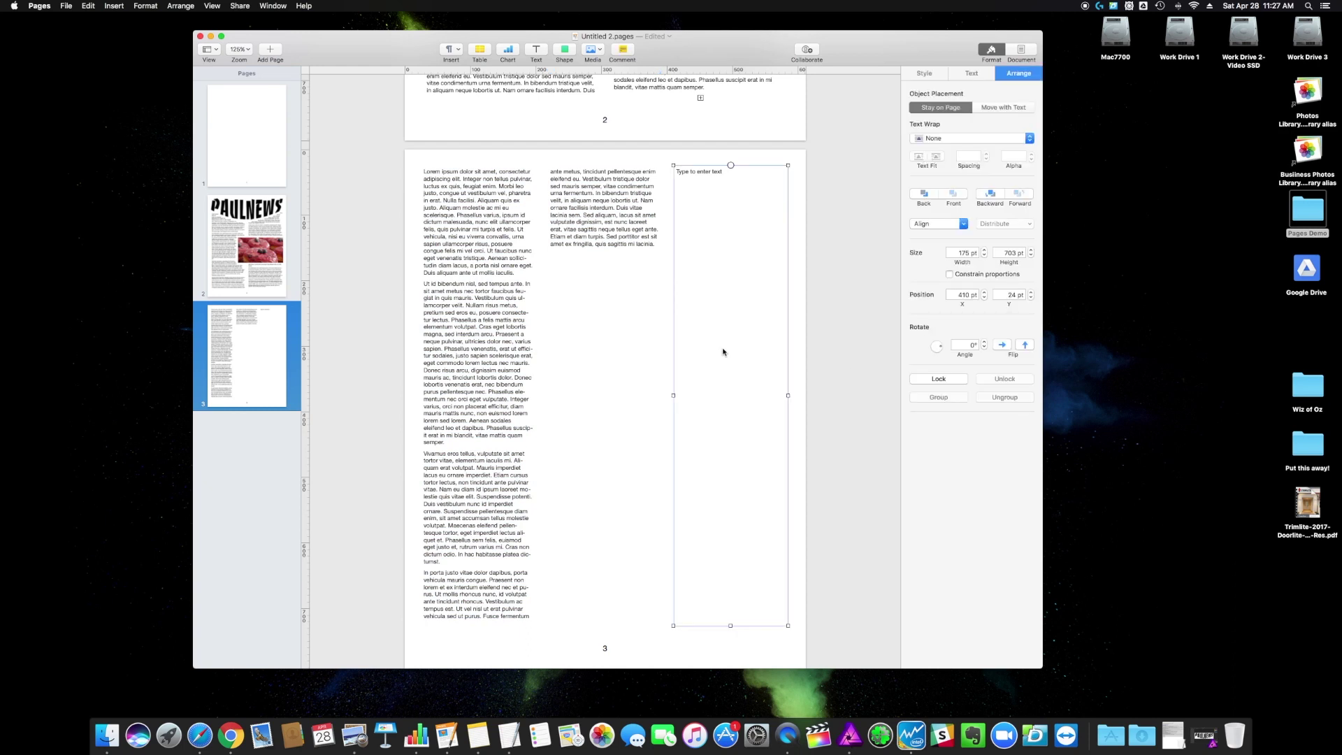
left_click(807, 300)
left_click(700, 302)
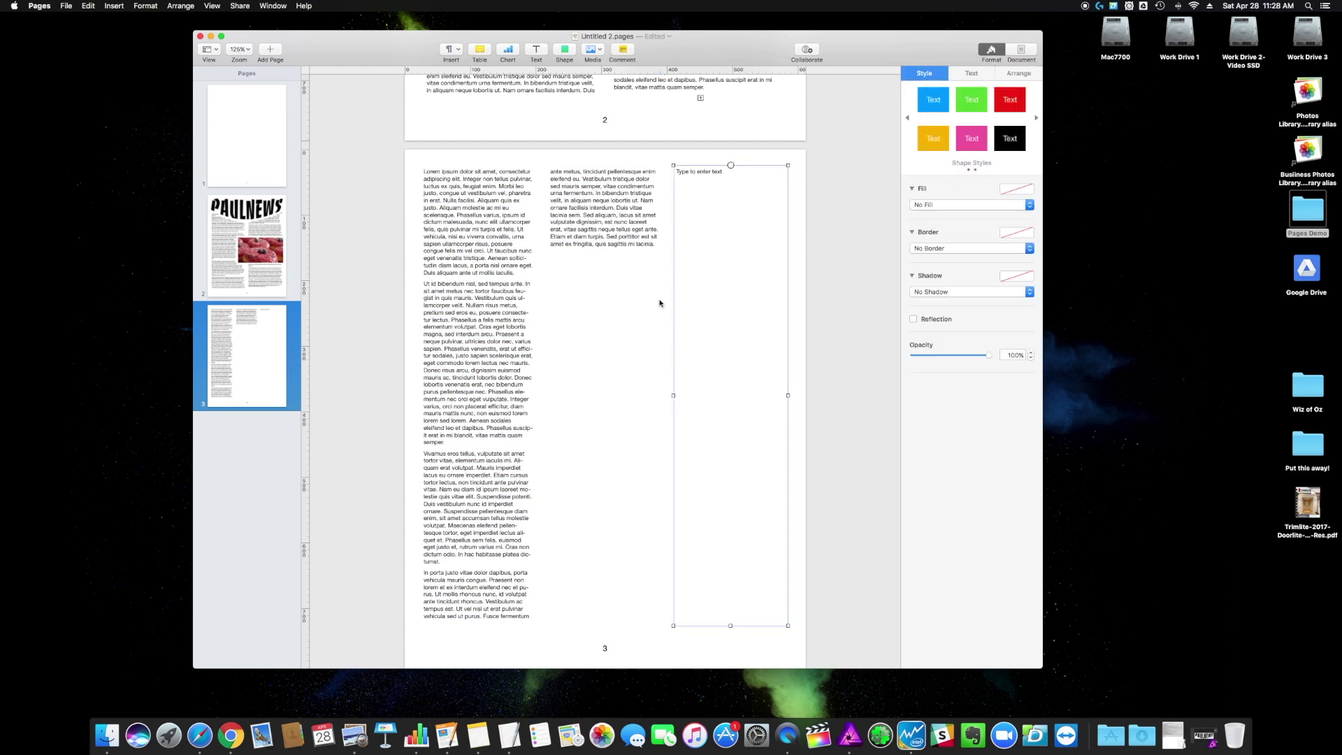
left_click(727, 350)
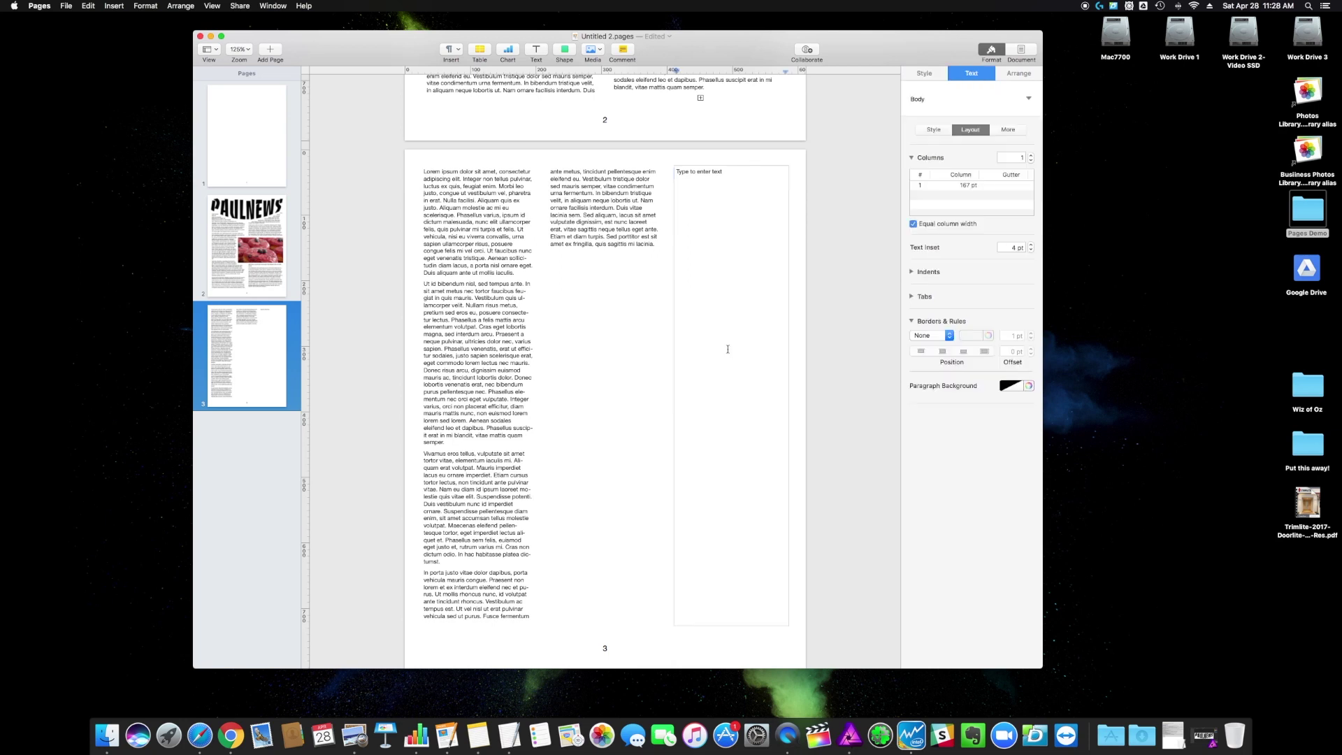
left_click(731, 217)
key("super+v")
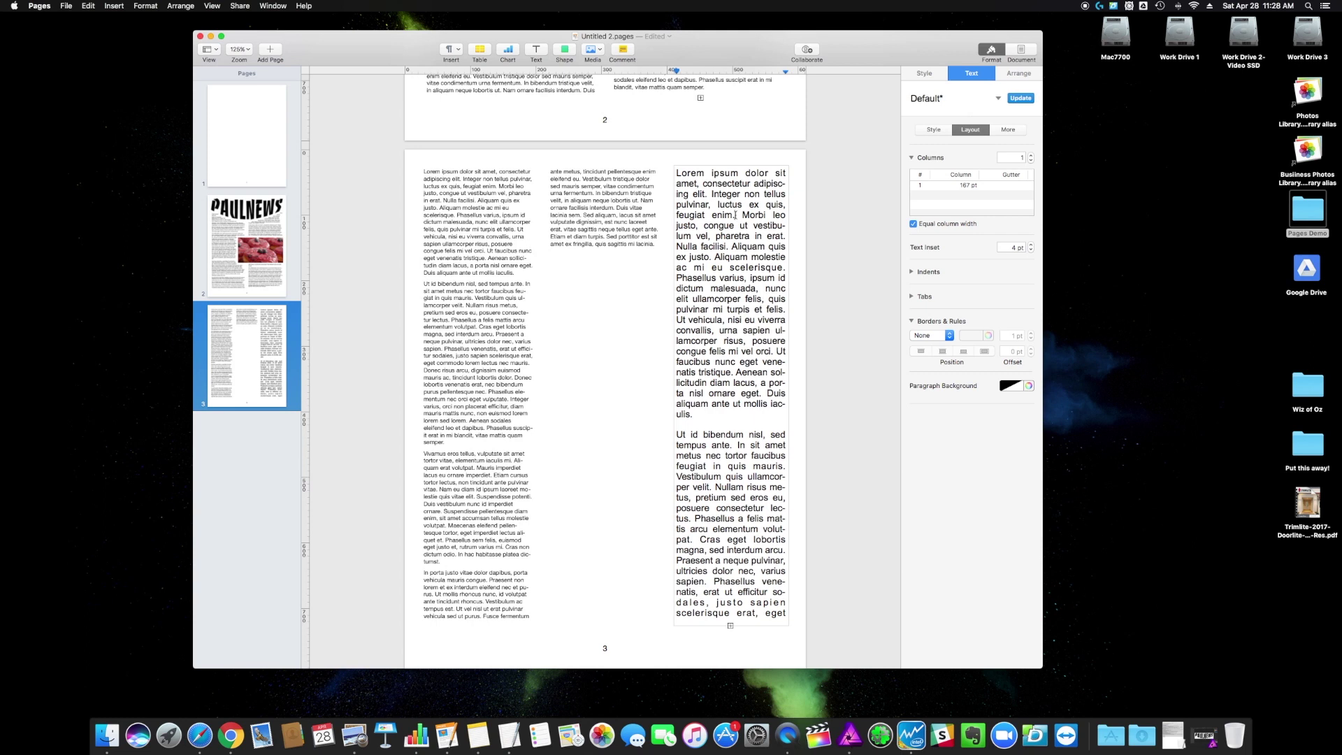
key("super+a")
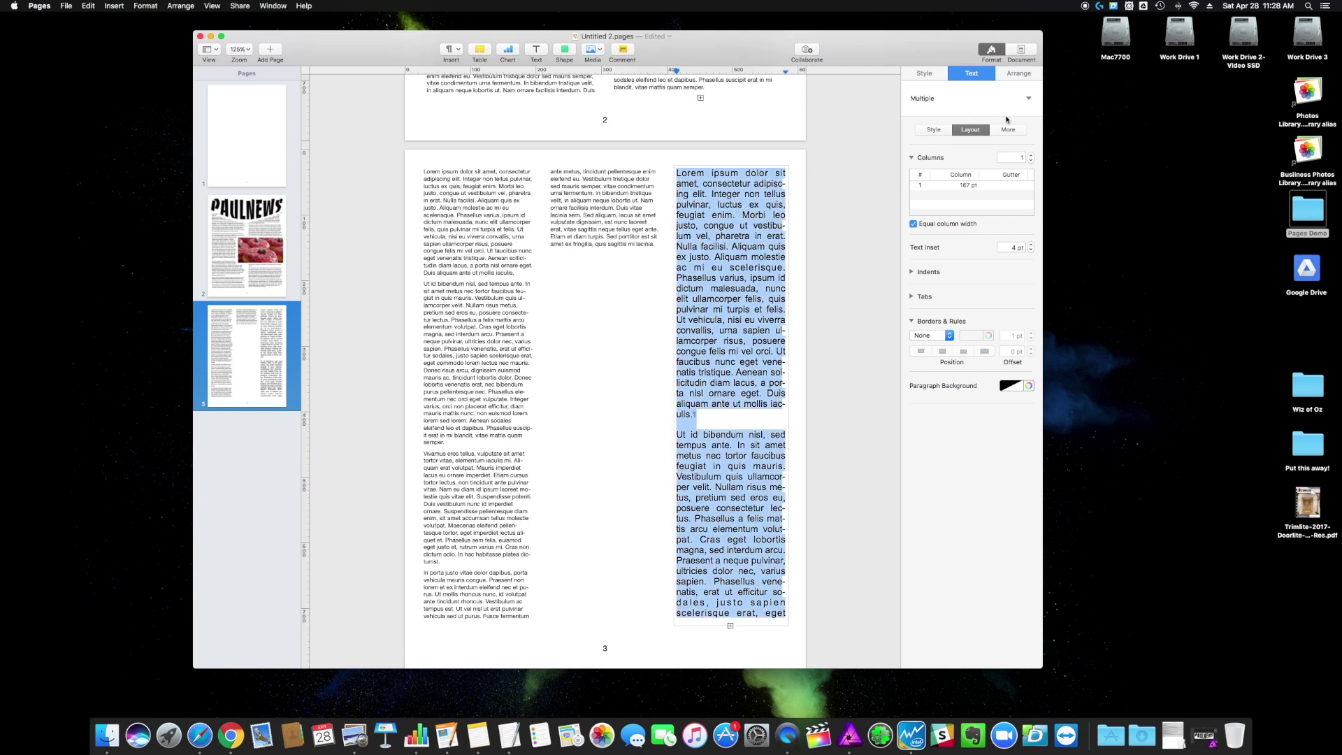
left_click(1027, 99)
left_click(935, 253)
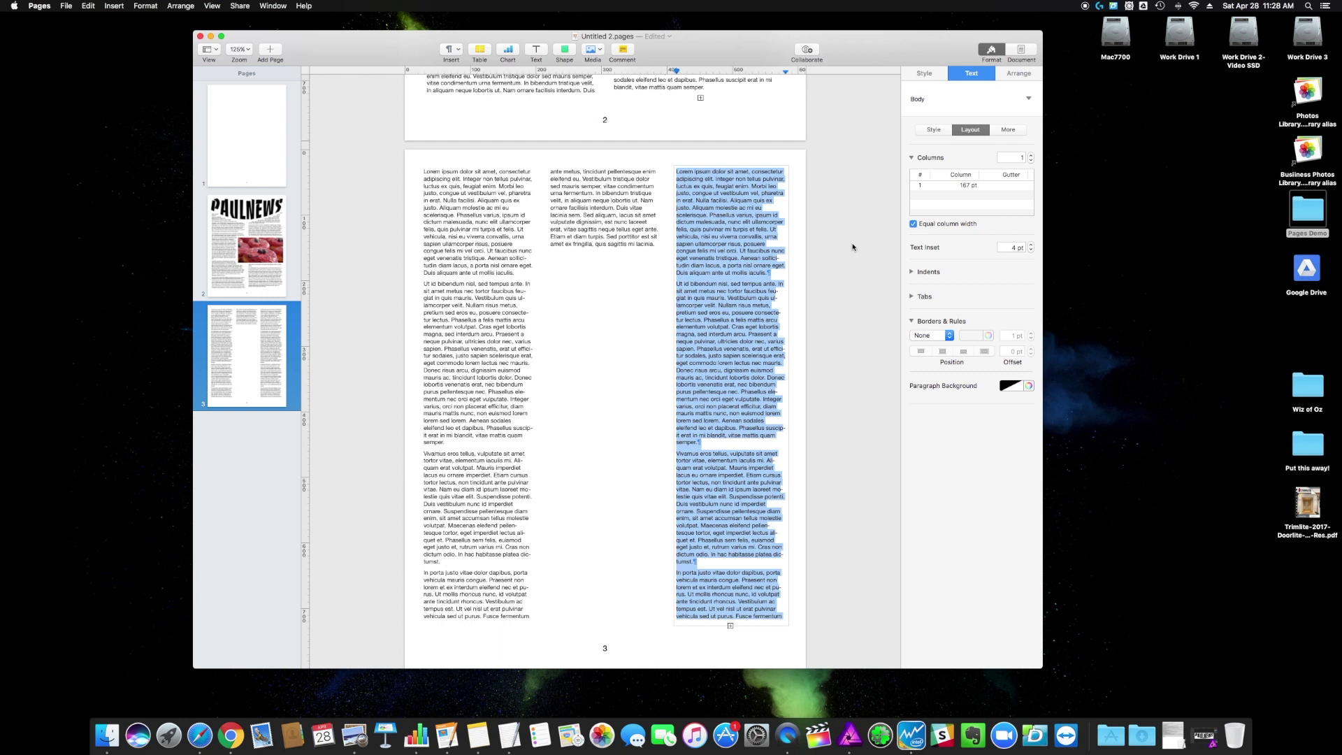
- Set the text inset of page 3's third-column text box to 12 pt
left_click(1032, 245)
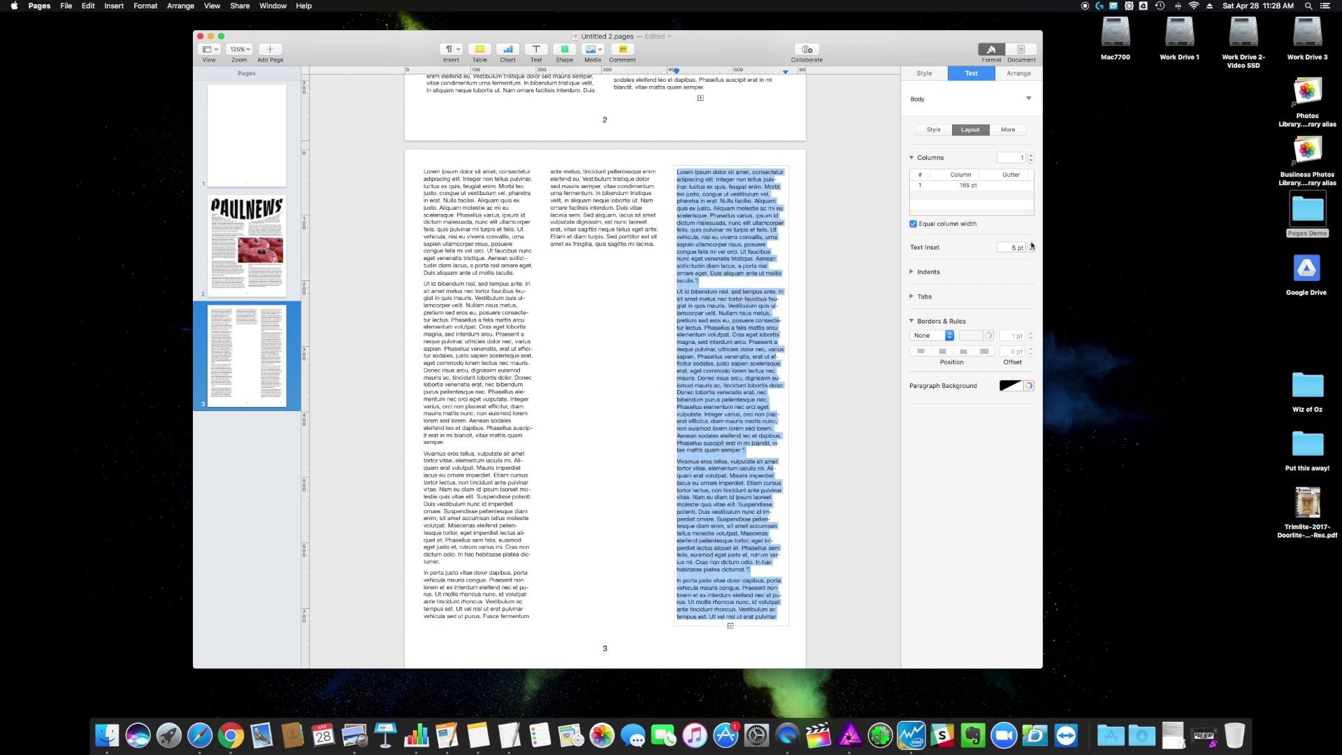
left_click(1031, 245)
left_click(1032, 244)
left_click(1032, 244)
left_click(1031, 243)
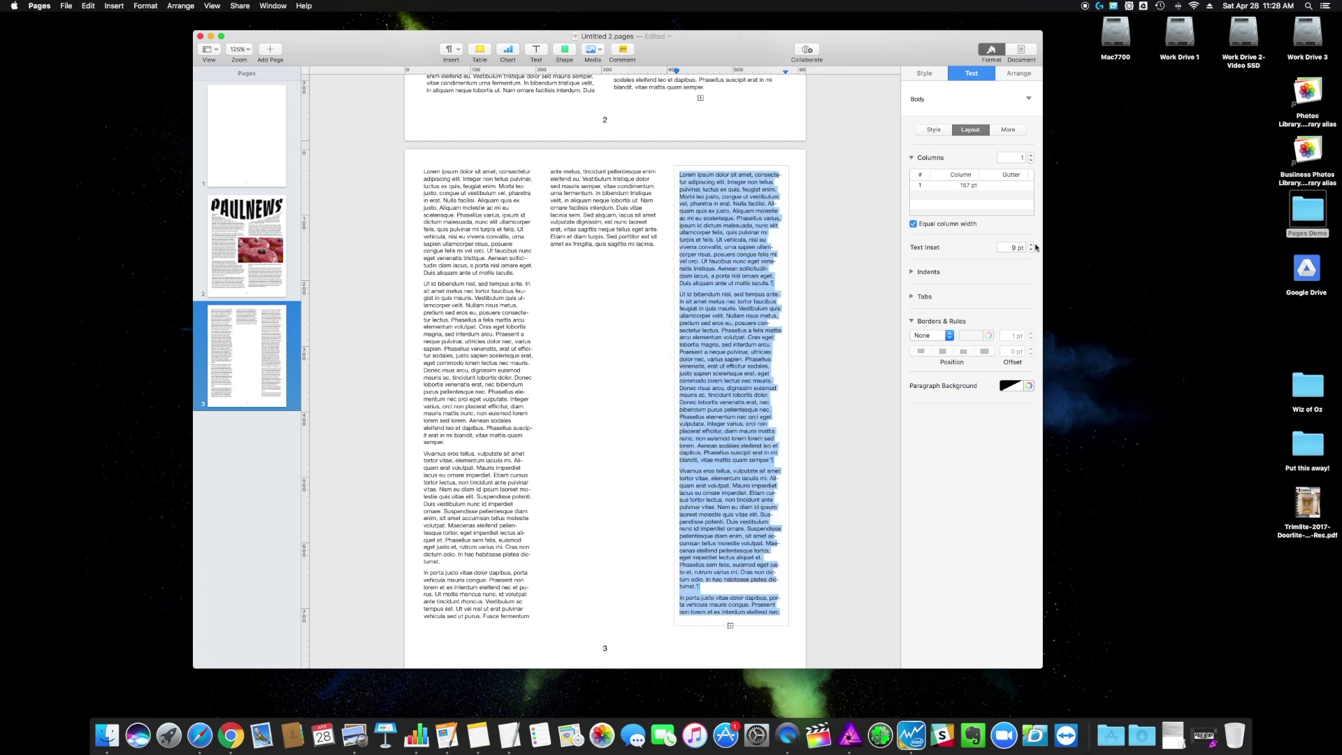
left_click(1031, 245)
left_click(1031, 245)
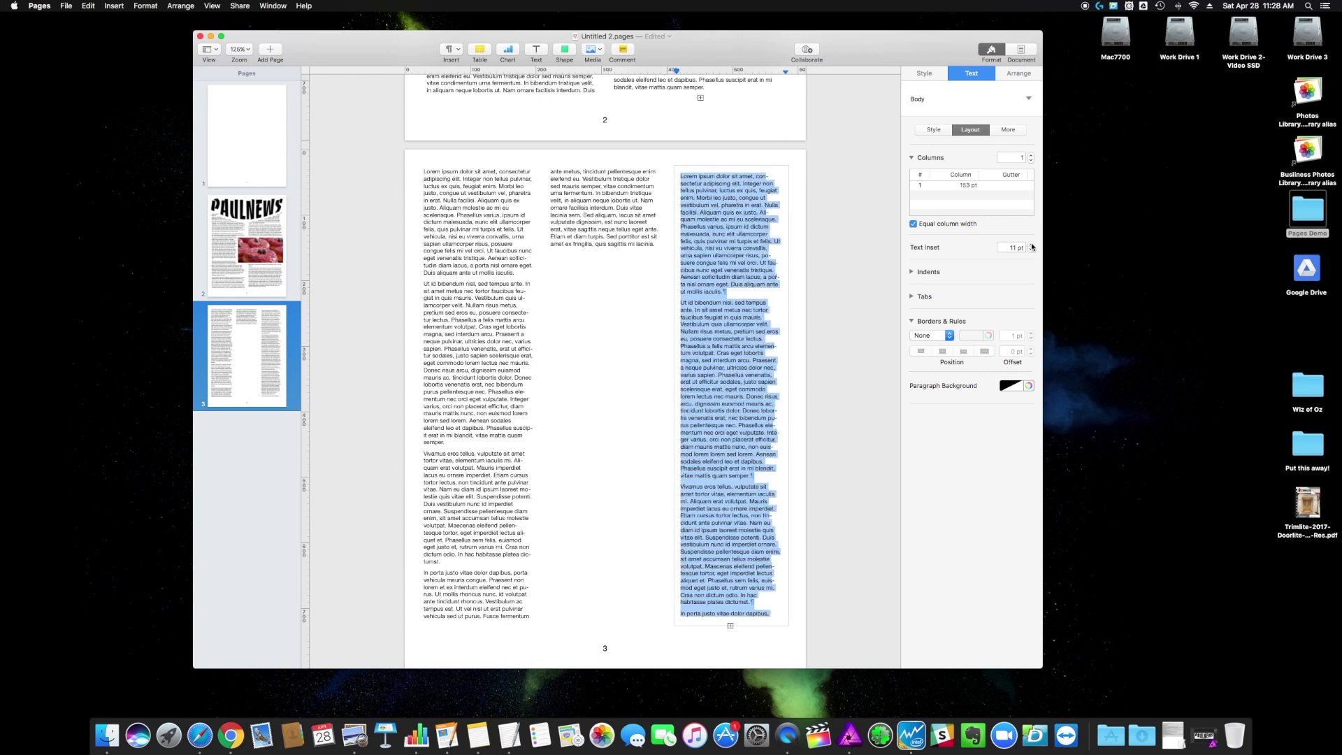
left_click(1032, 244)
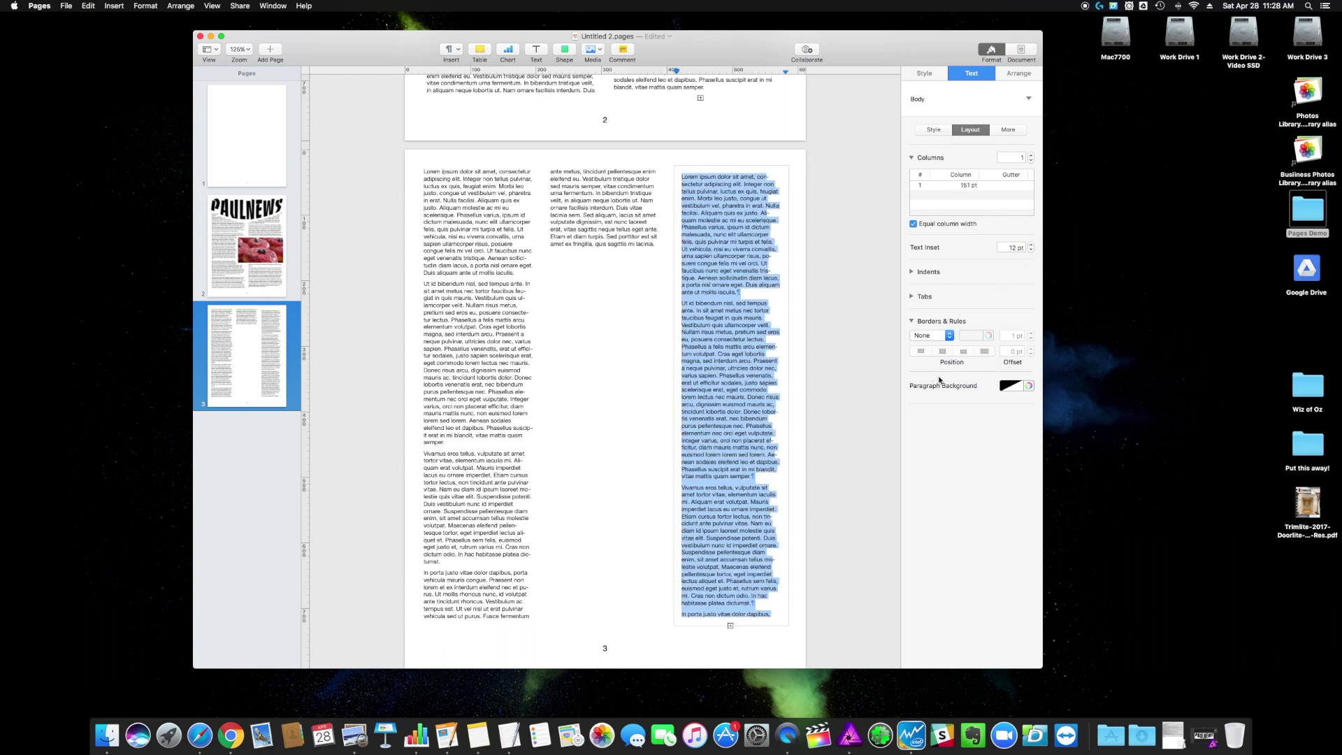
- Give the third-column text box a light gray color fill
left_click(924, 73)
left_click(955, 207)
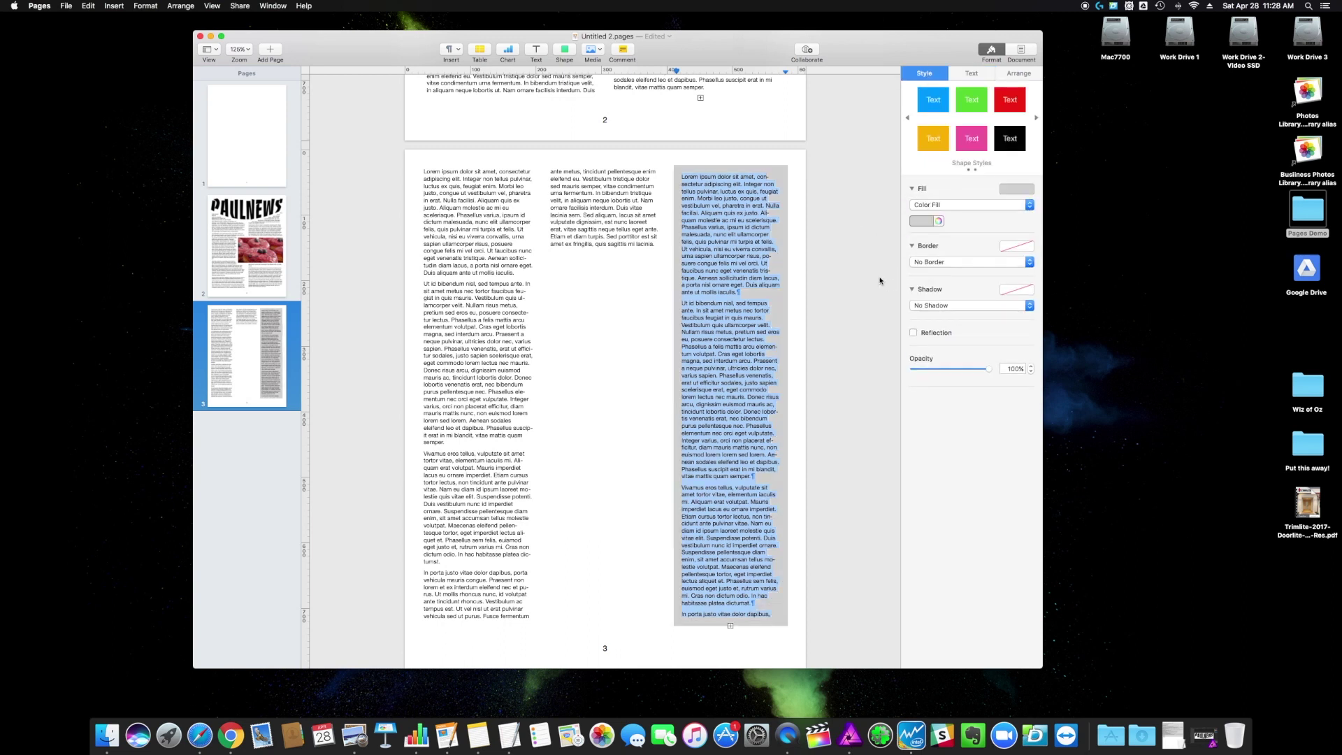
left_click(851, 266)
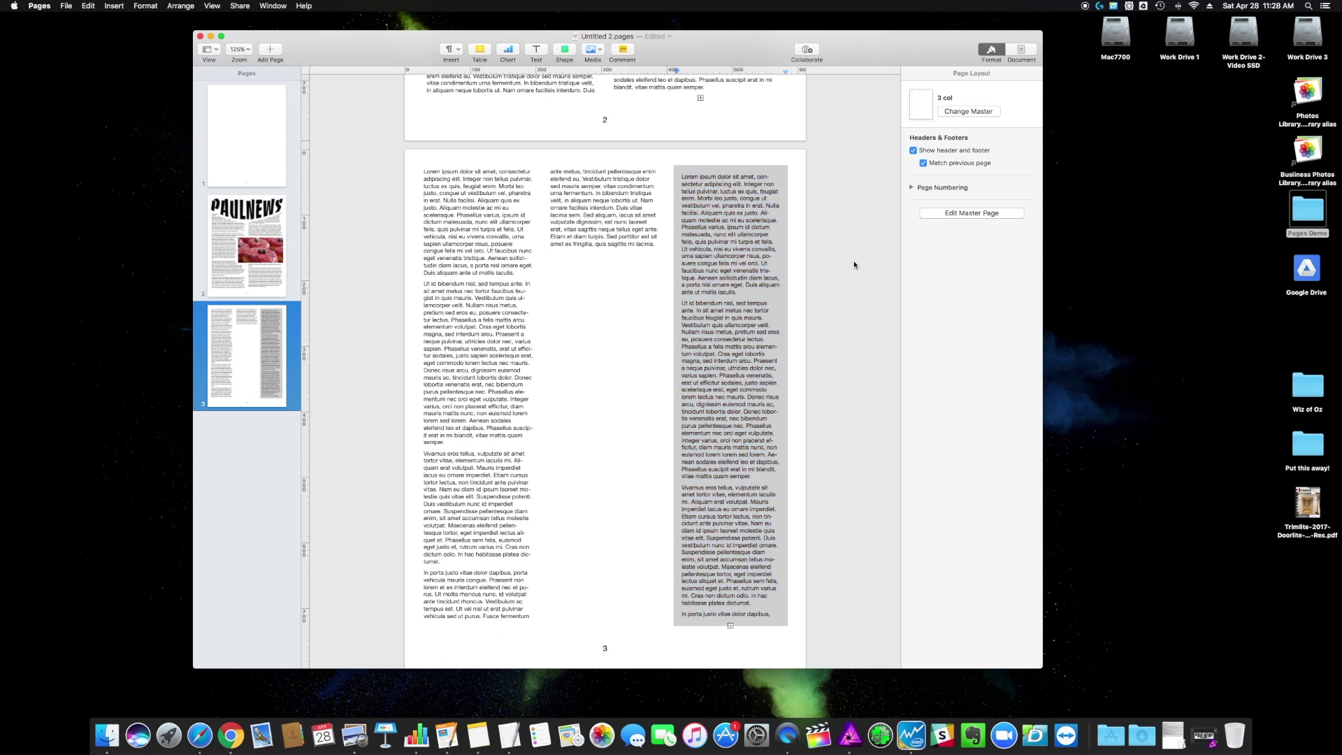
- Add a black line border to the third-column text box and set its width to 2 pt
left_click(735, 221)
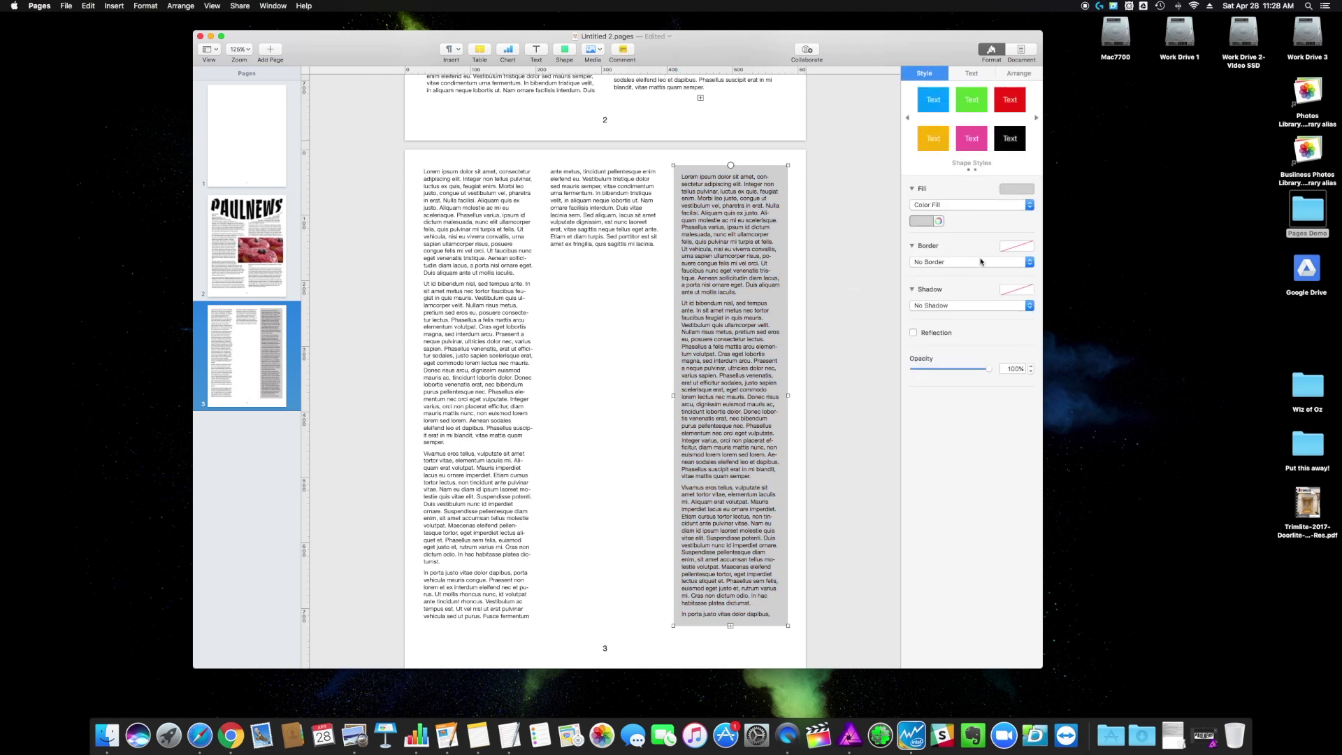
left_click(940, 263)
left_click(929, 273)
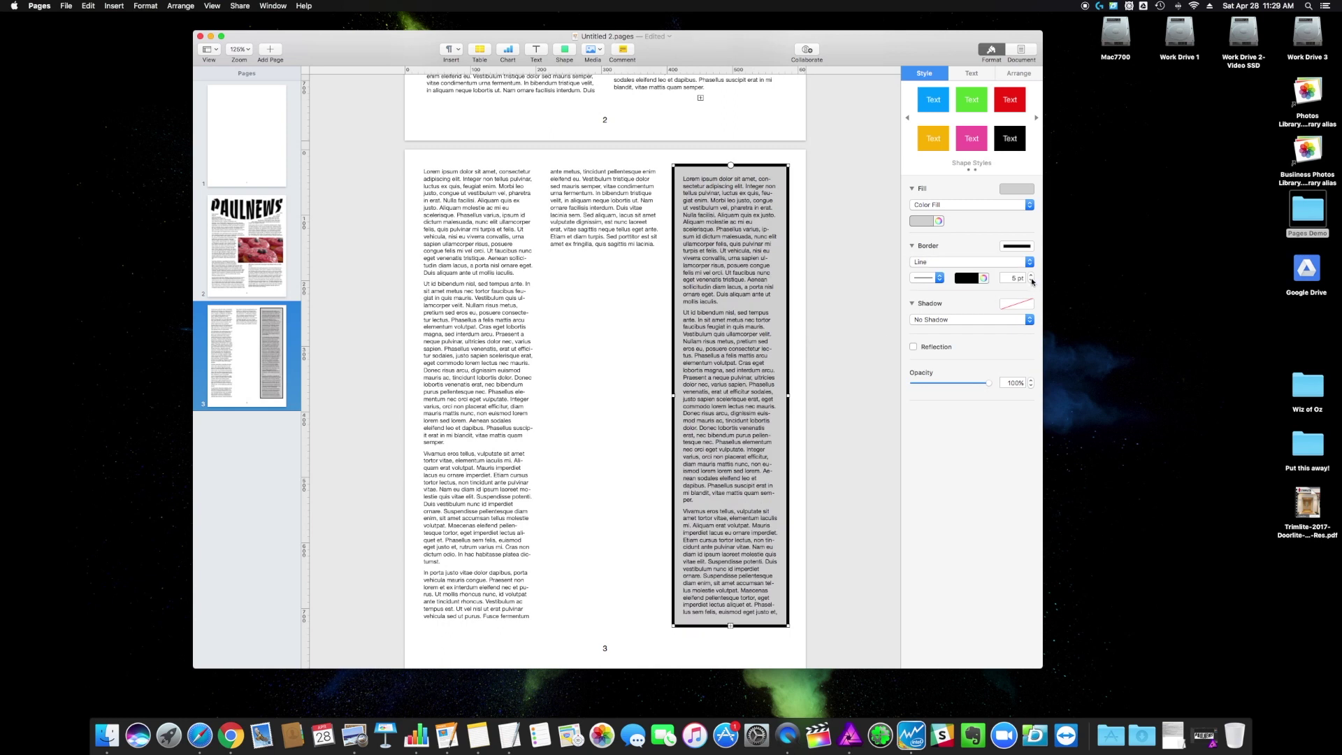
left_click(1031, 280)
left_click(1031, 280)
left_click(1030, 280)
left_click(832, 312)
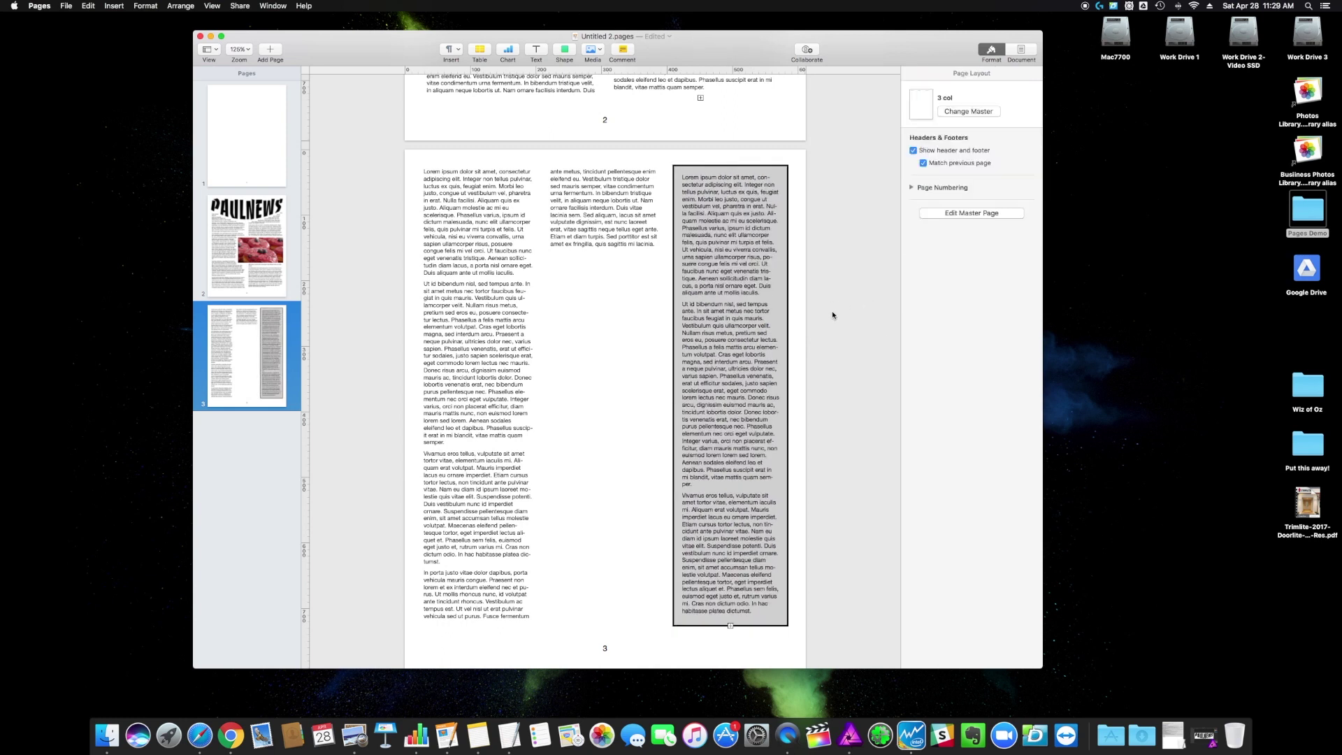
left_click(722, 250)
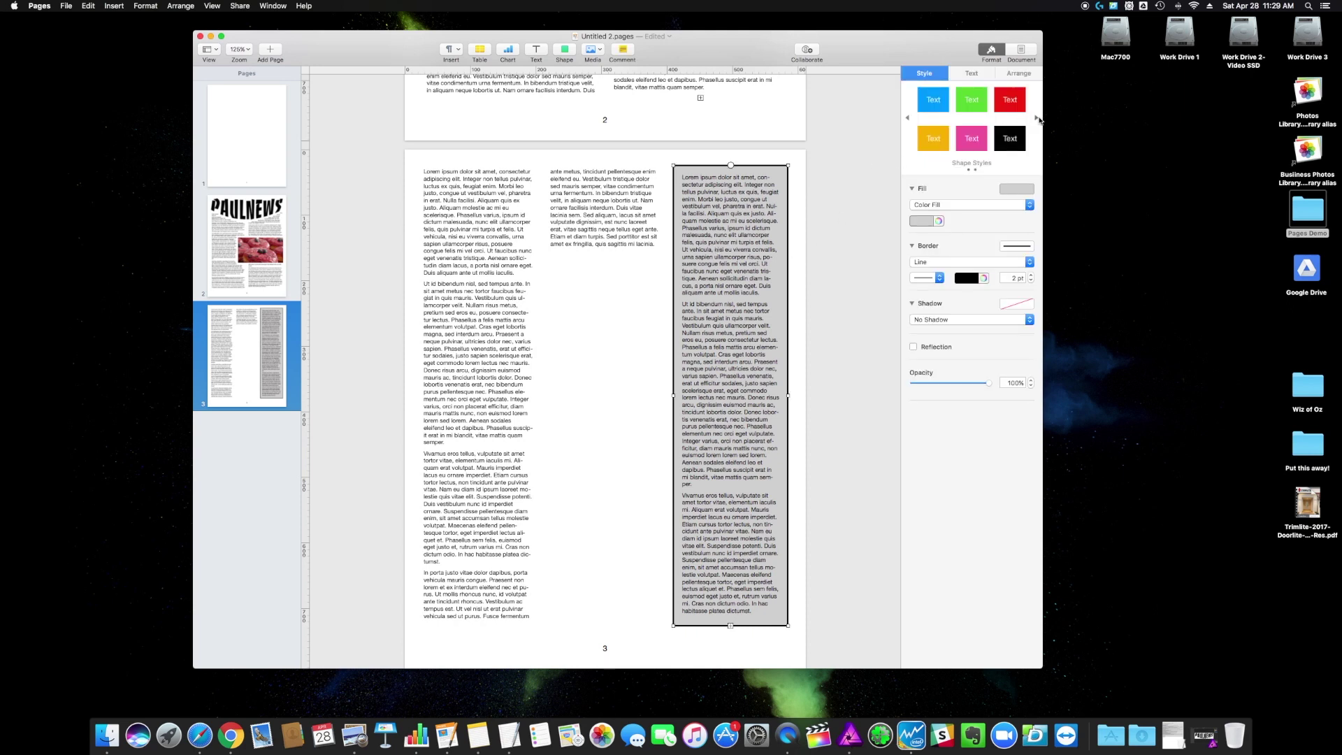
left_click(1036, 118)
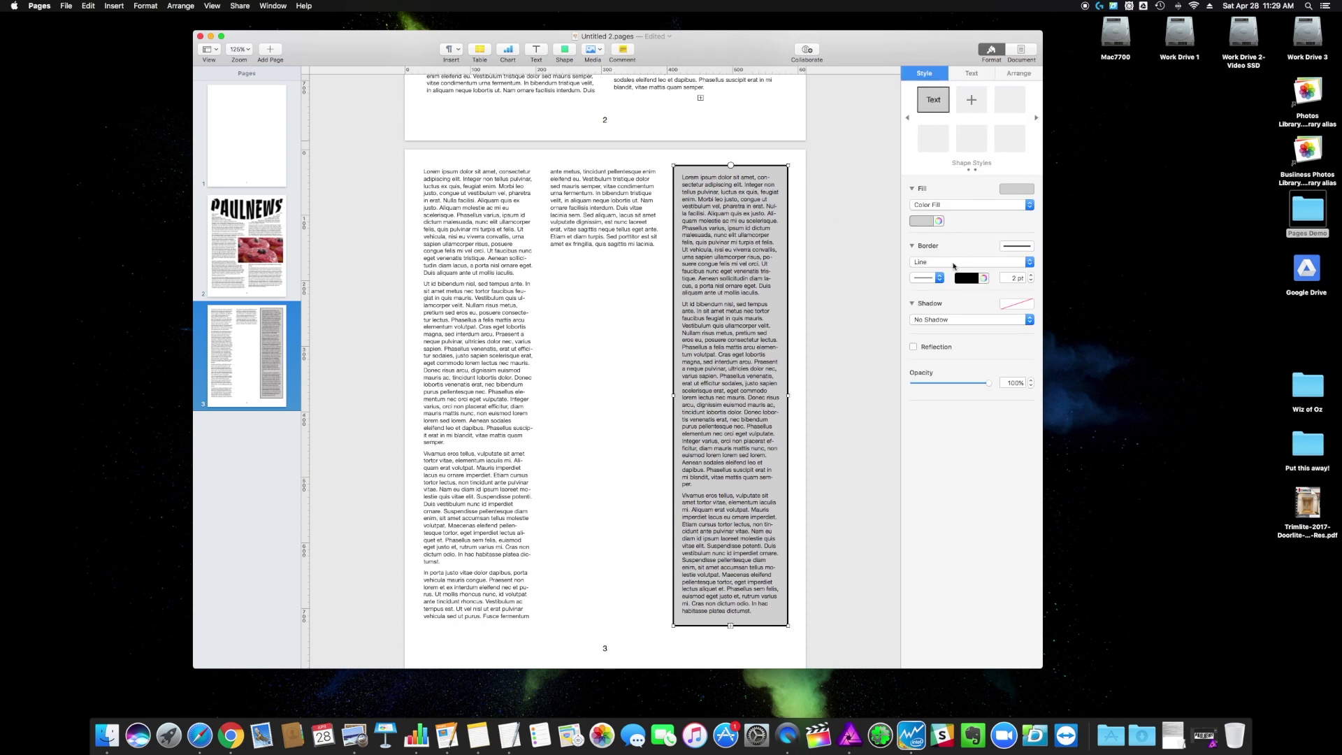
left_click(858, 304)
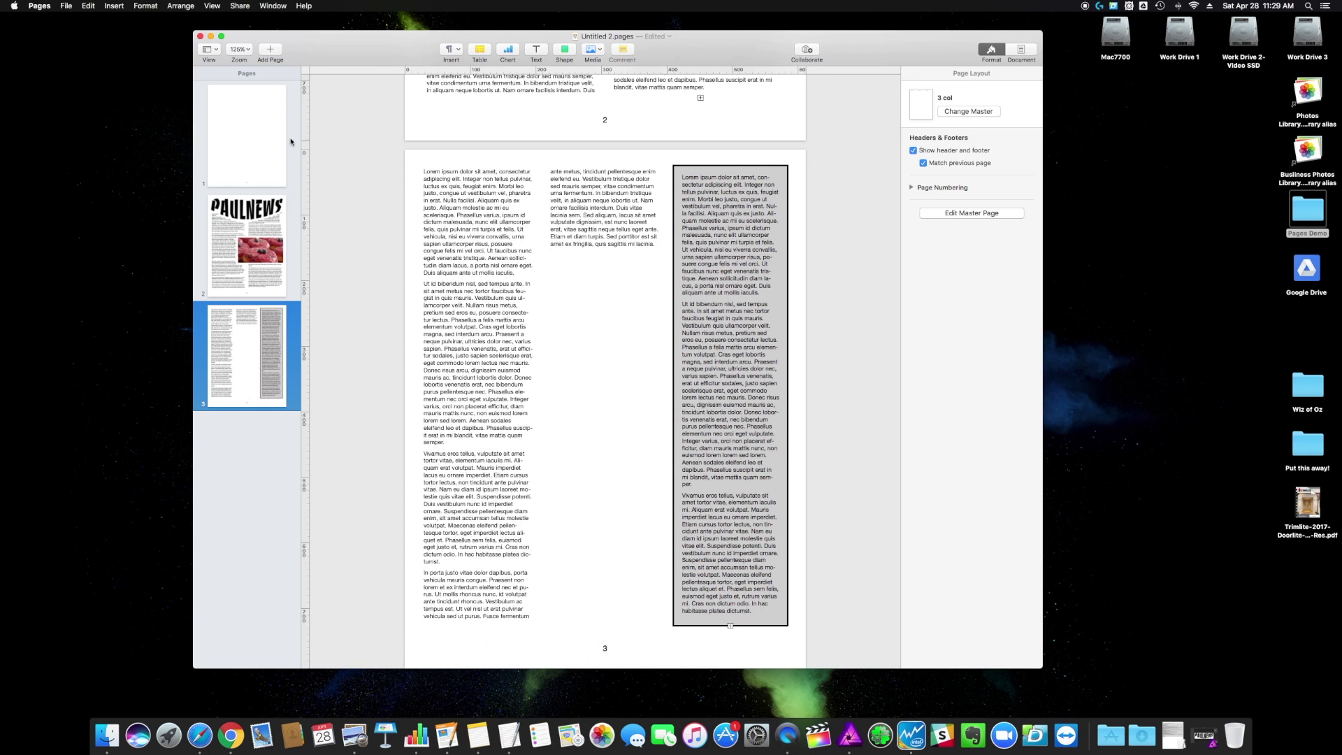
- Add a page from the 3 col master and paste the lorem ipsum text into its first column
left_click(269, 50)
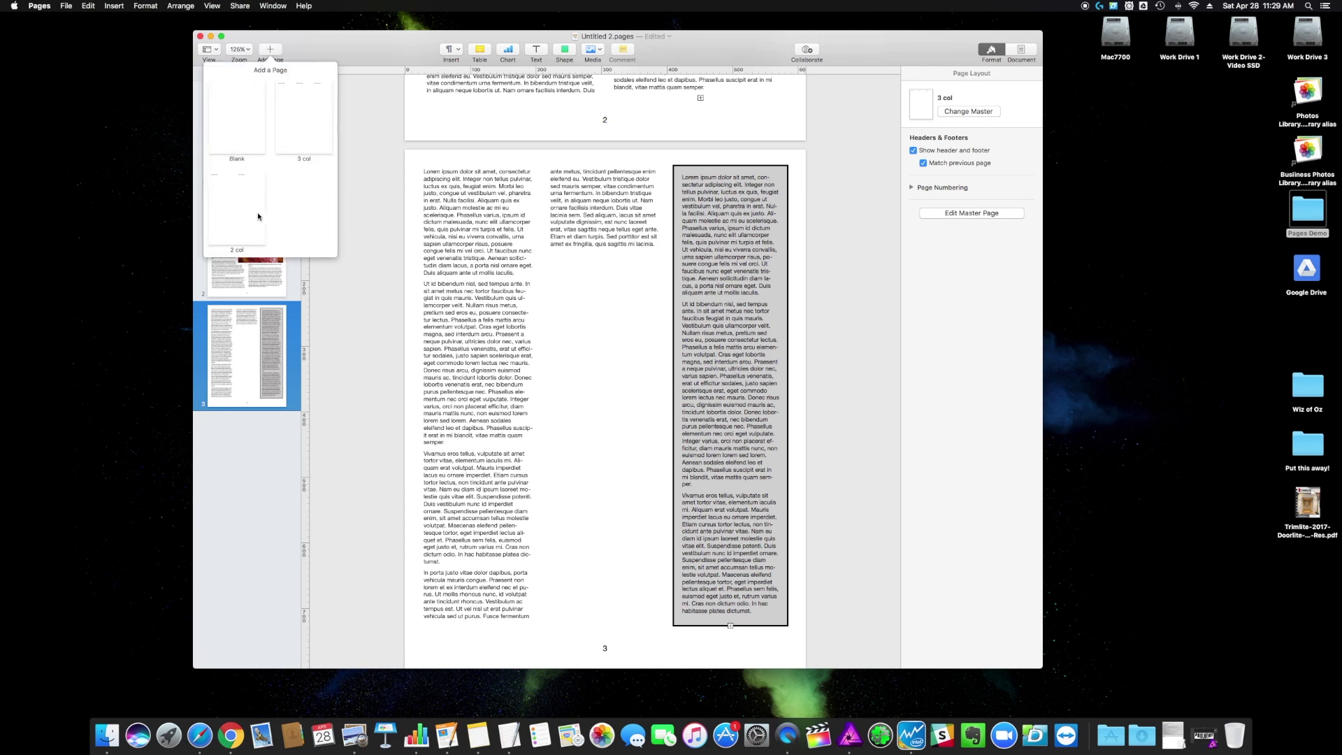
left_click(304, 117)
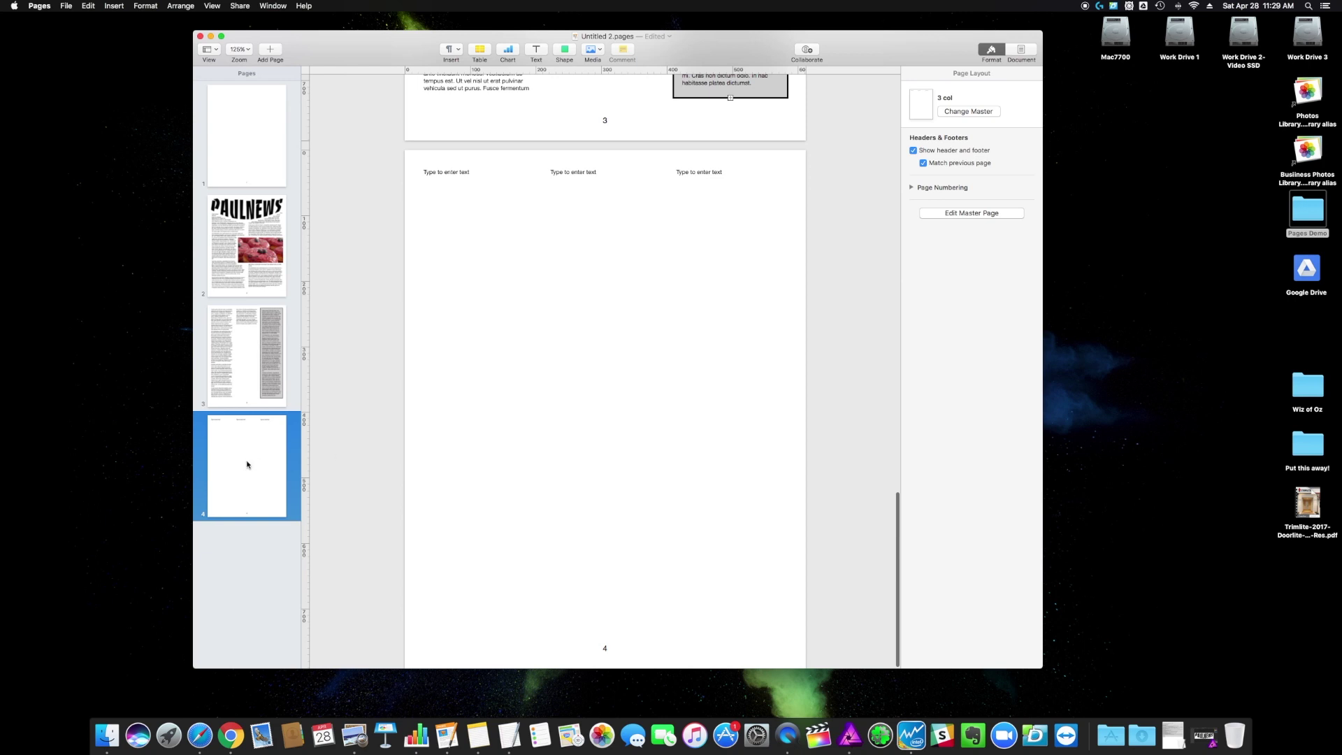
left_click(459, 253)
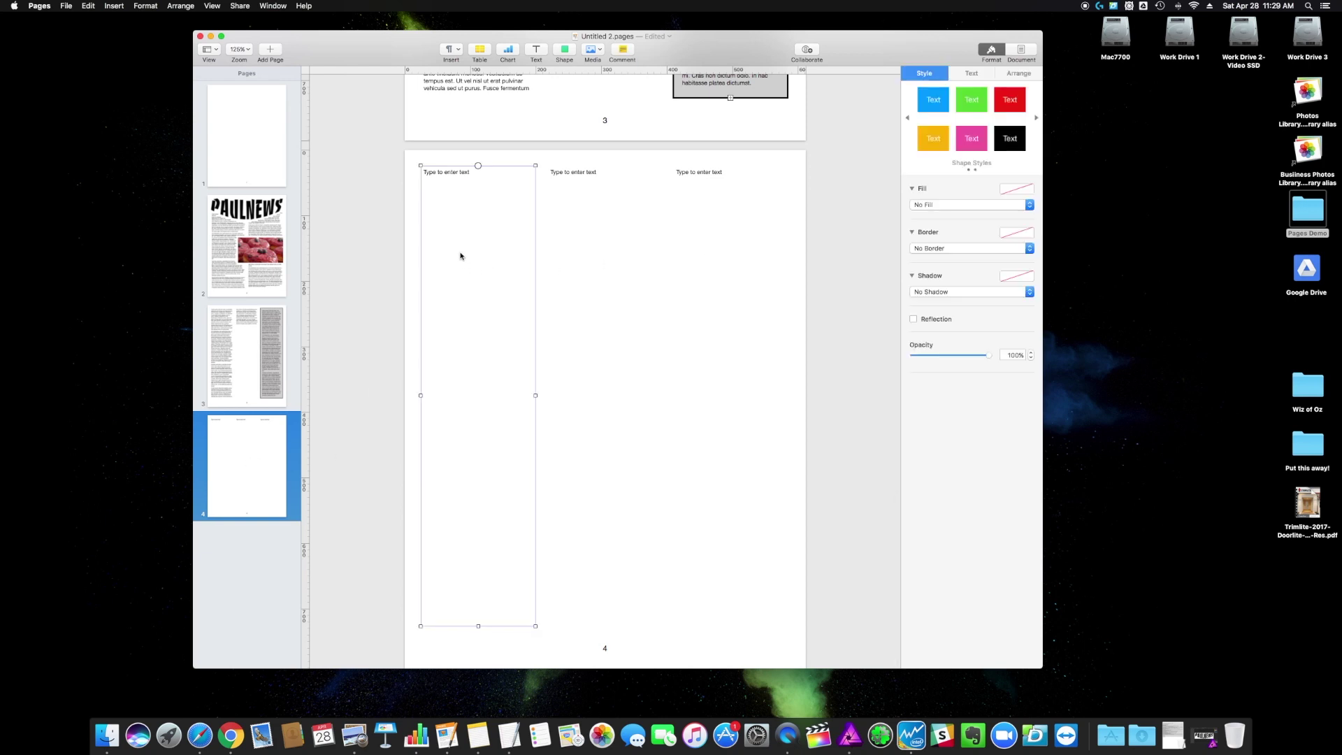
key("super+v")
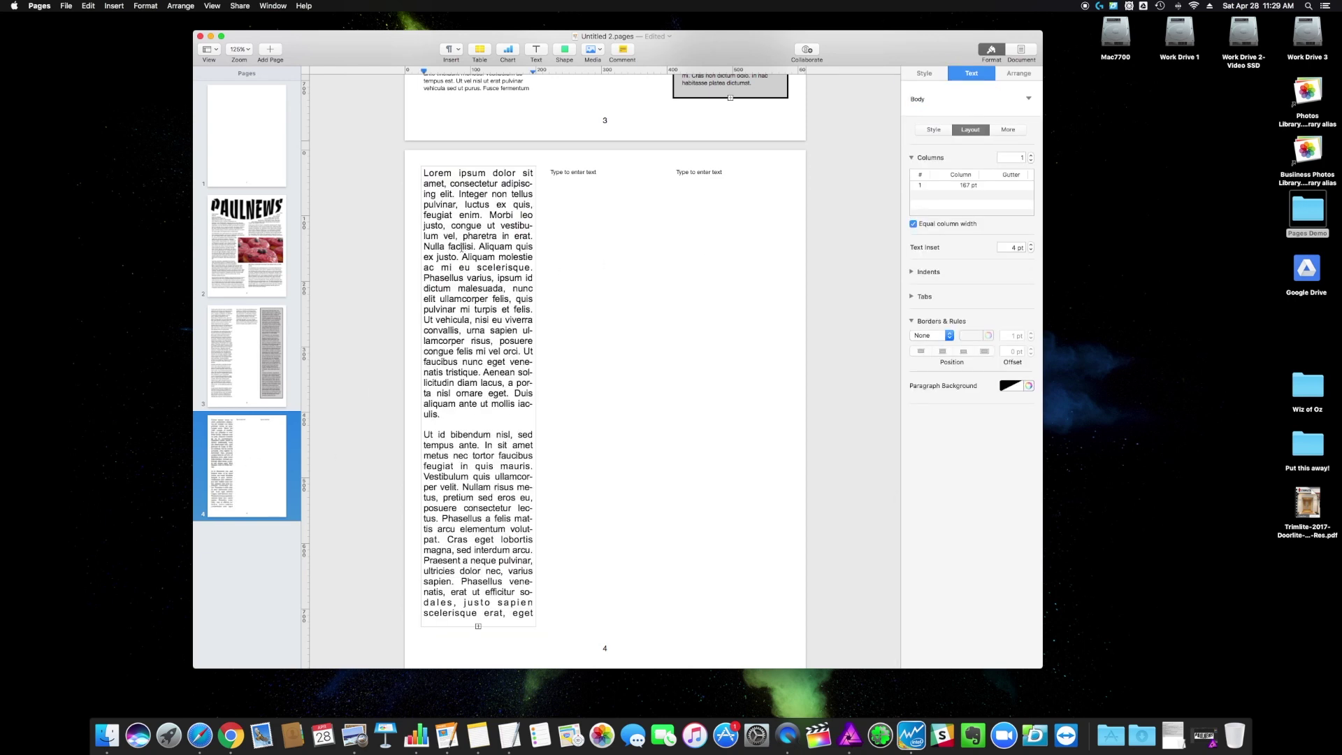
- Link page 4's first-column text box to the second column so the overflowing text continues there
left_click(486, 226)
key("Escape")
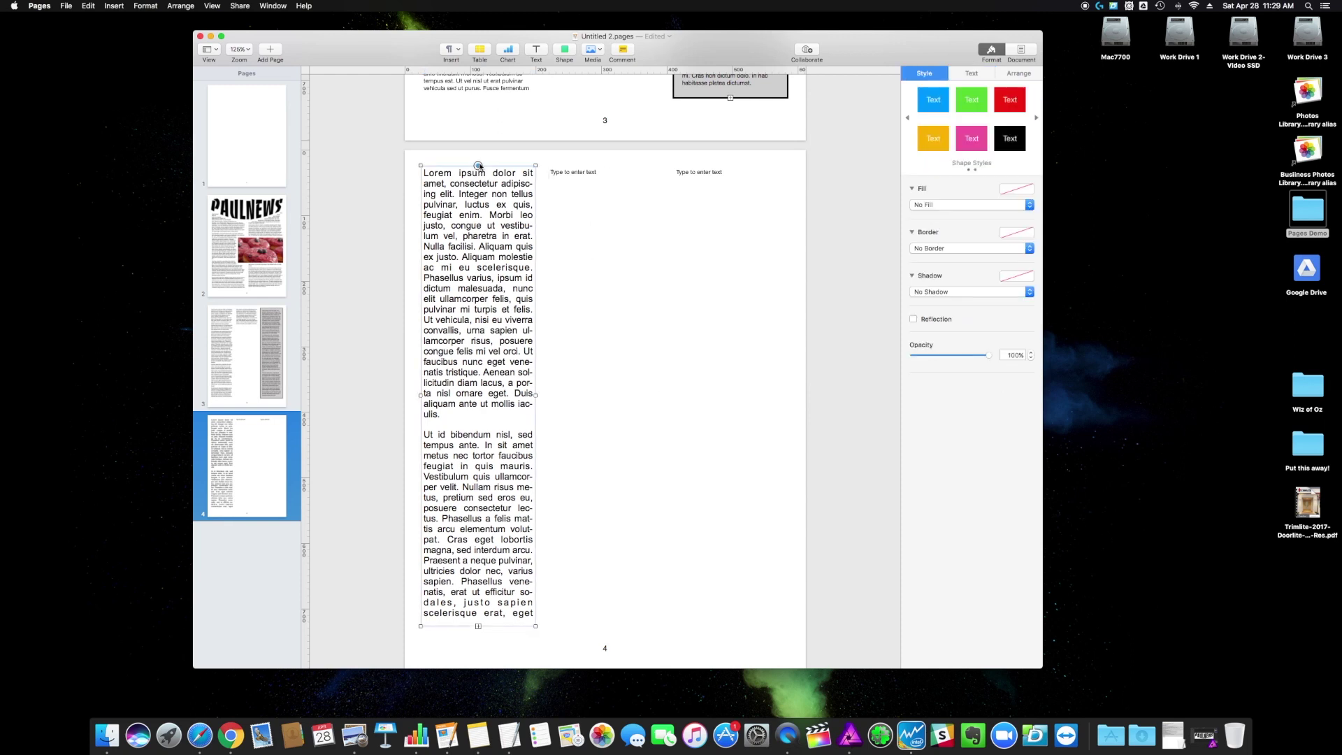
left_click(602, 175)
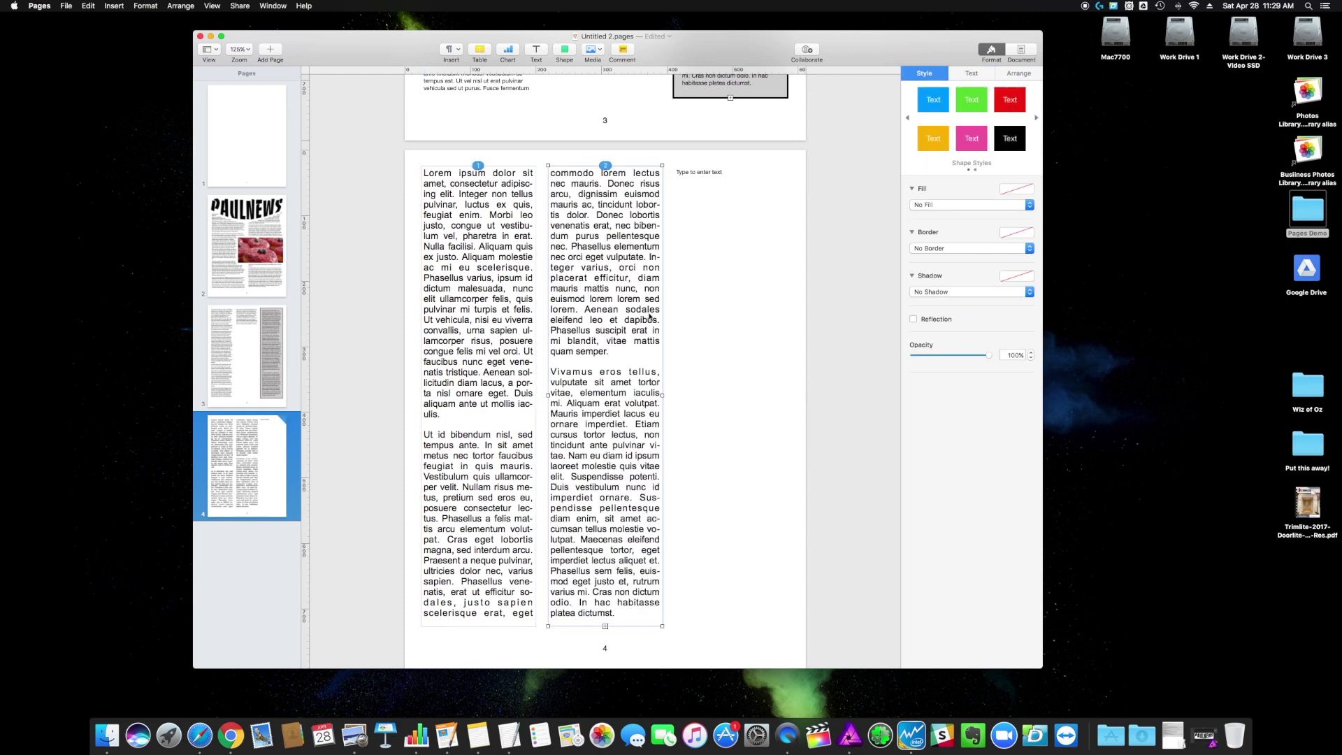
- Apply the saved light gray shape style with the black border to page 4's third-column text box
left_click(728, 251)
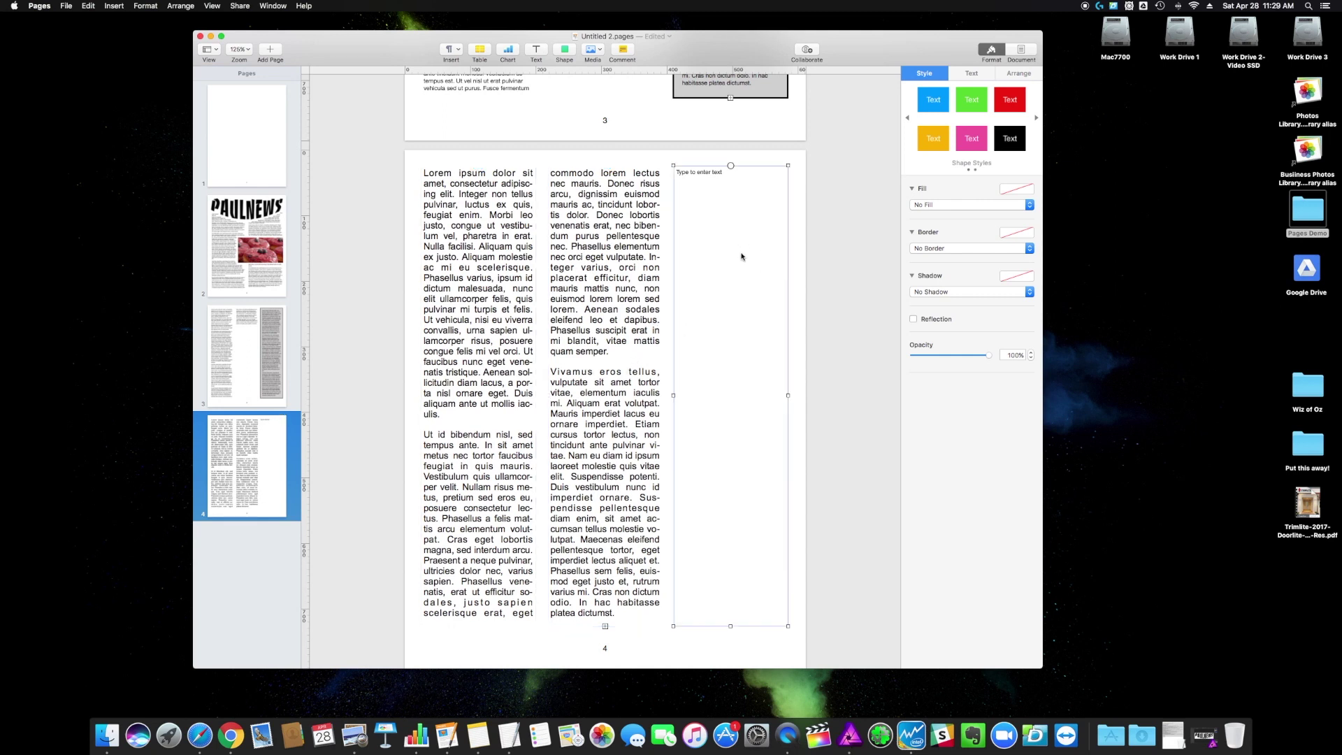
left_click(1036, 118)
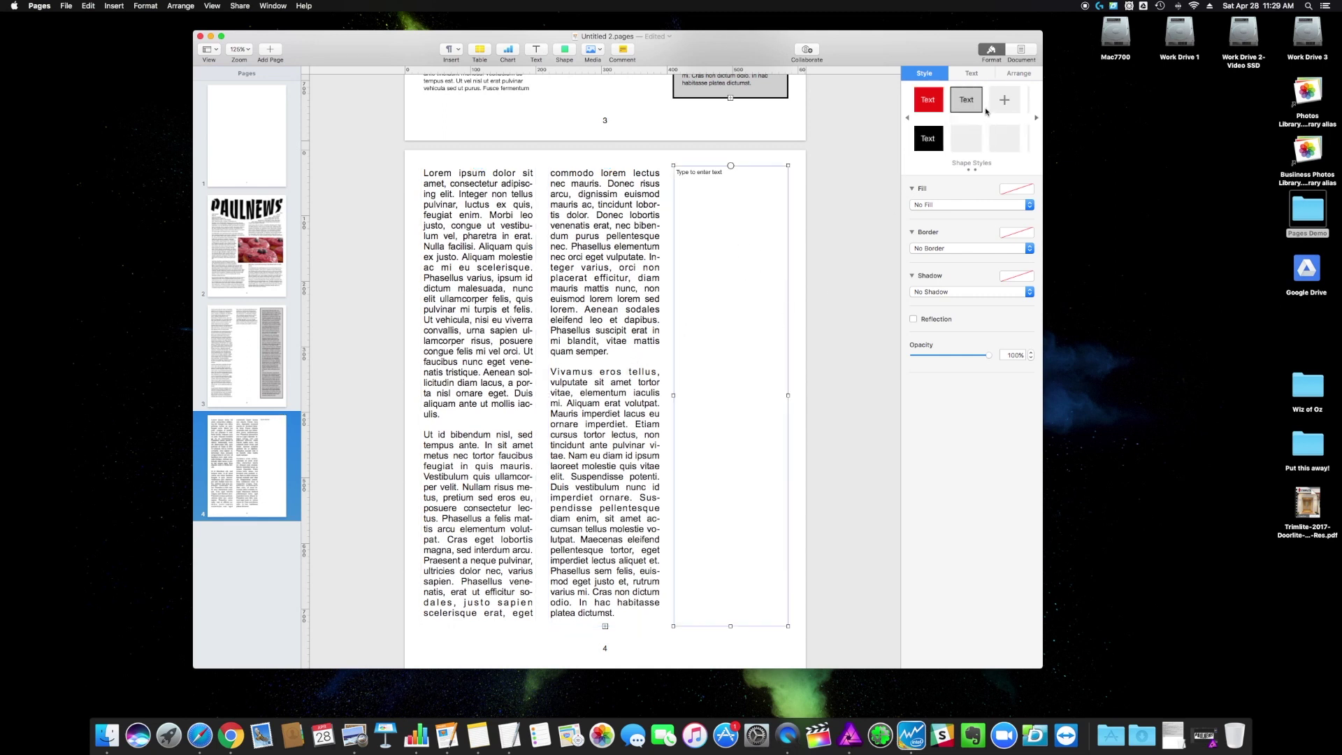
left_click(932, 99)
left_click(833, 317)
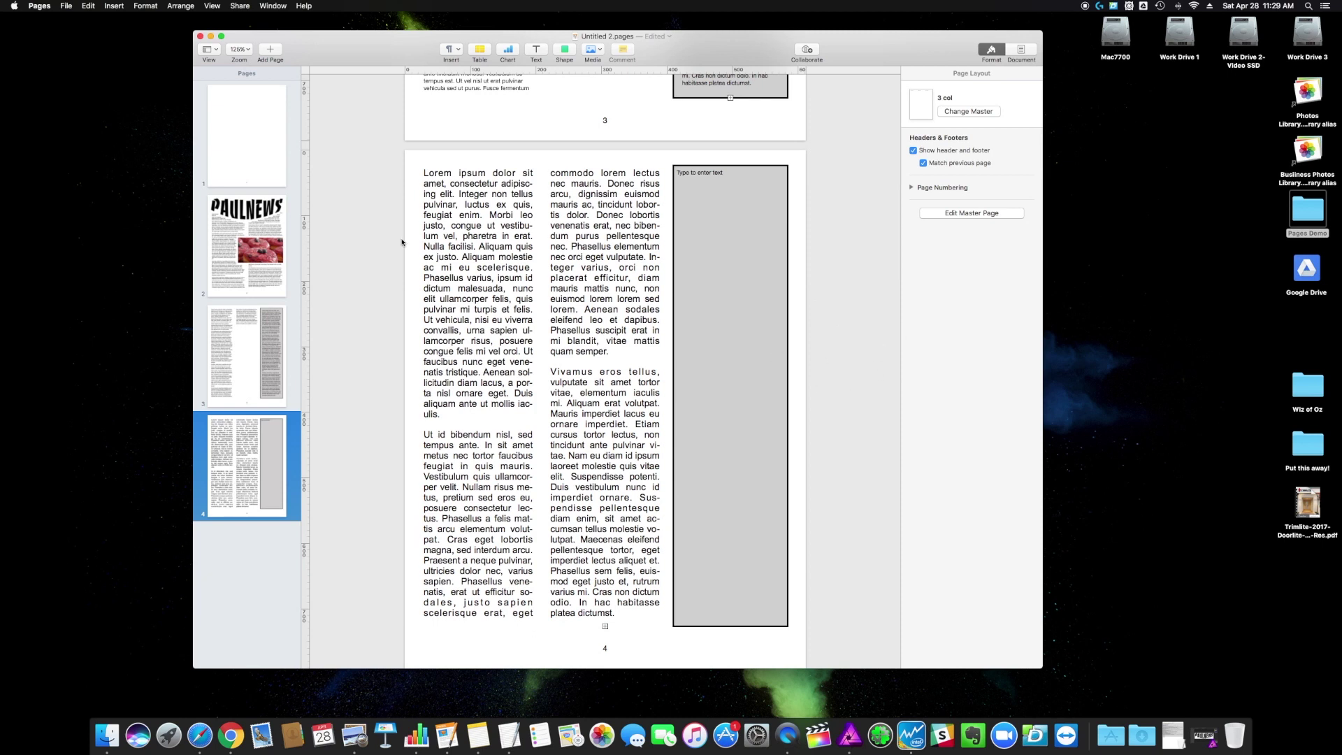
- Delete the blank first page so the document starts with the PAULNEWS page
scroll(517, 311, "up", 5)
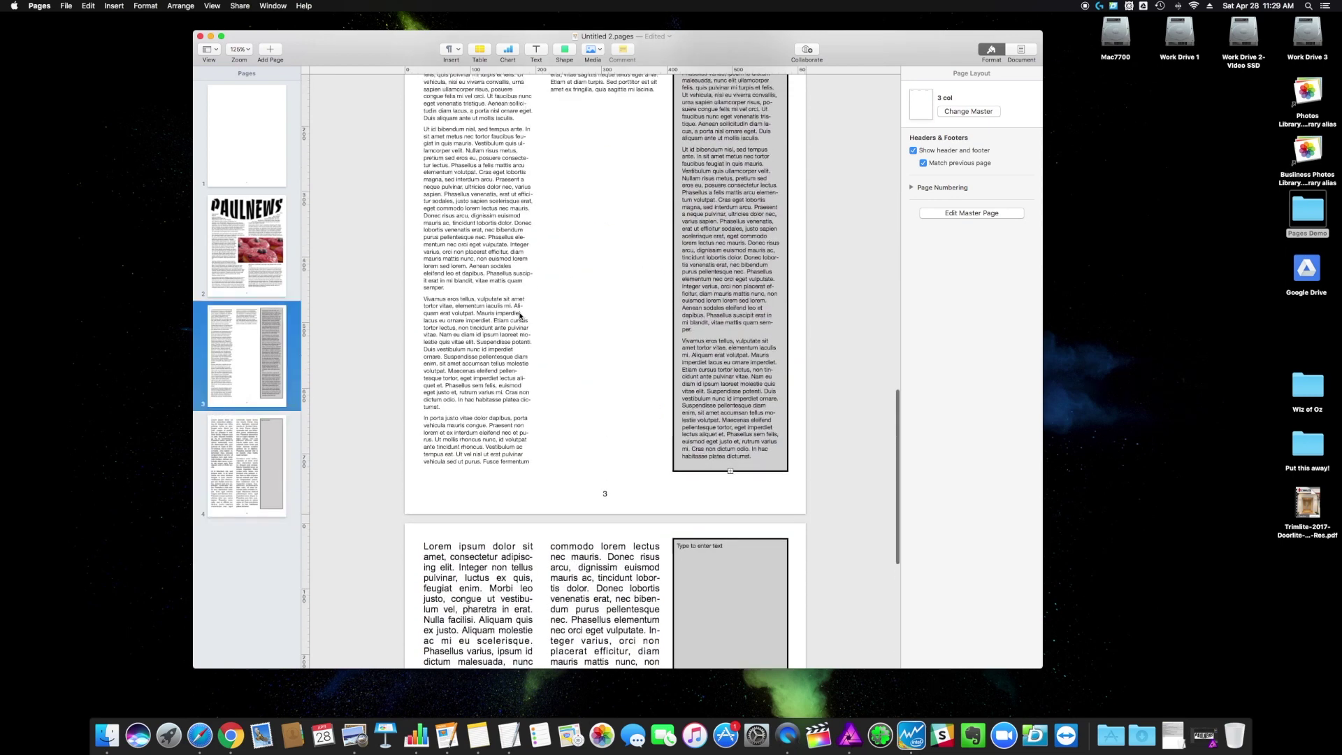
scroll(519, 316, "up", 10)
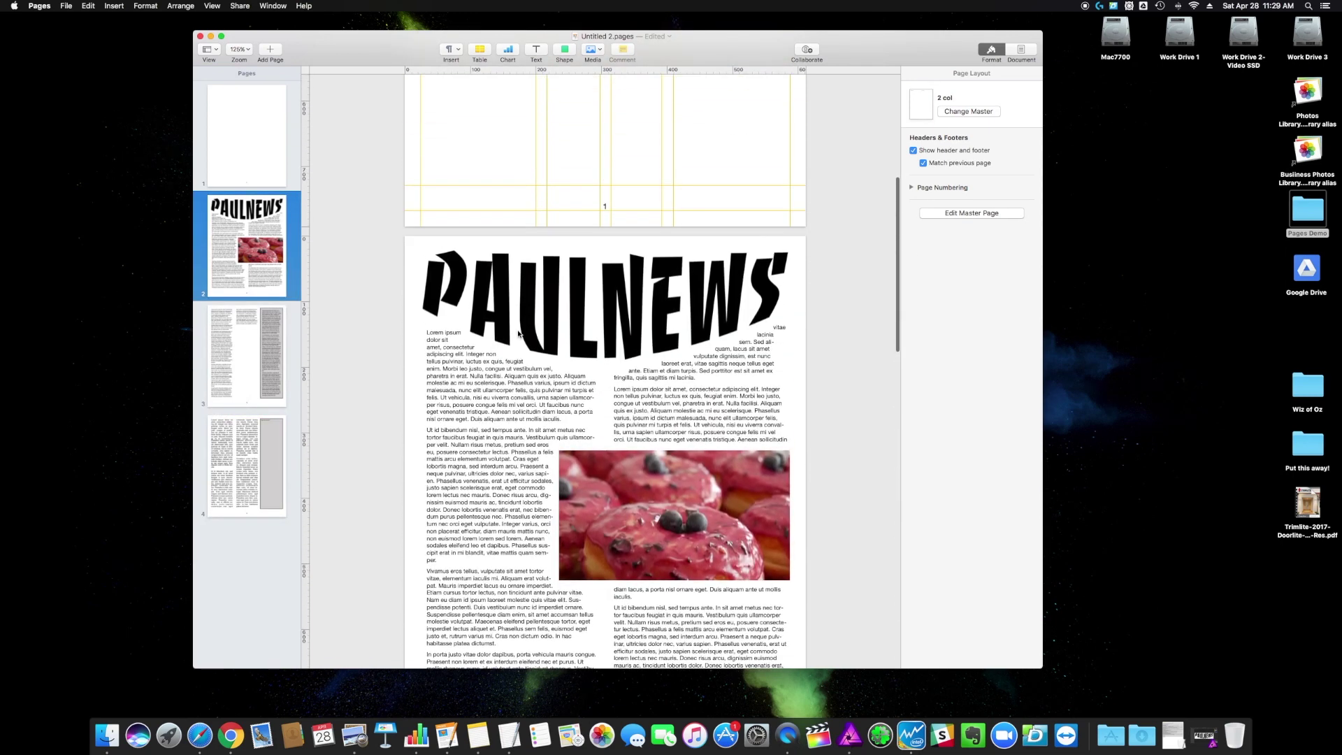
scroll(517, 335, "up", 1)
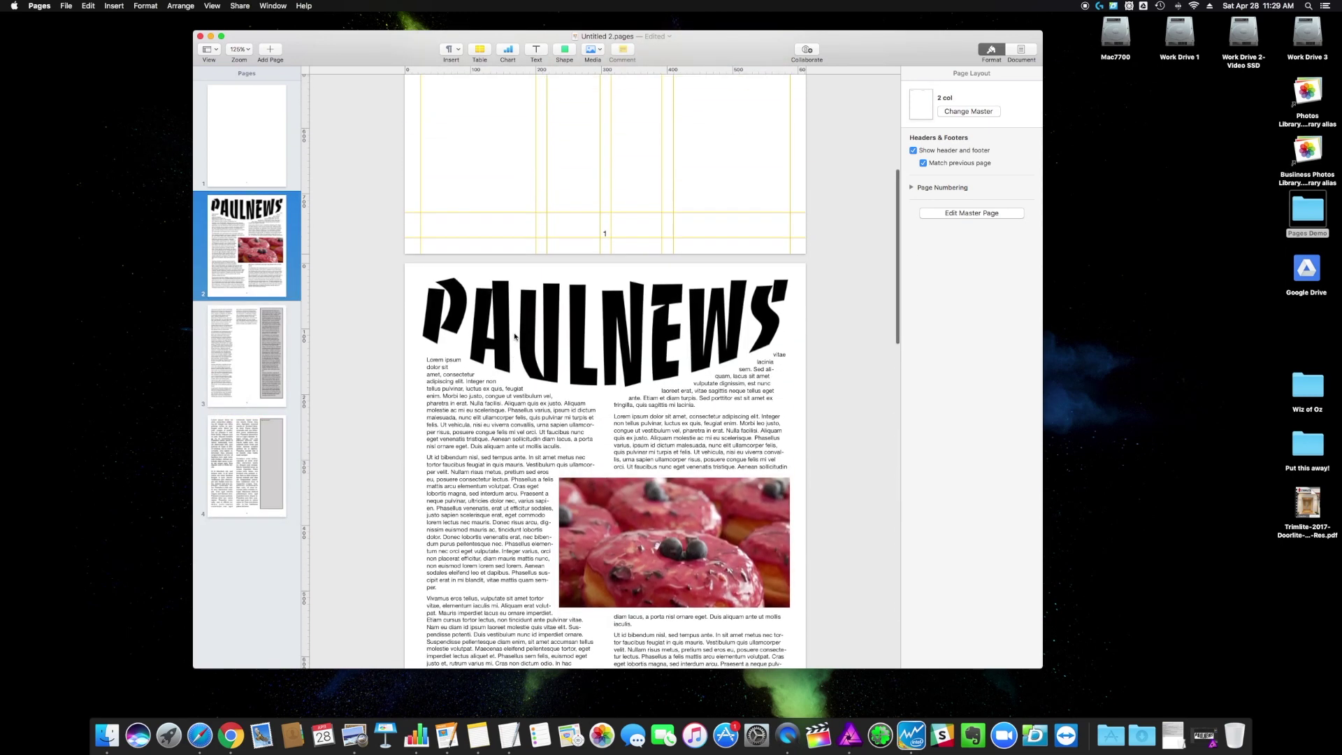
scroll(515, 336, "up", 3)
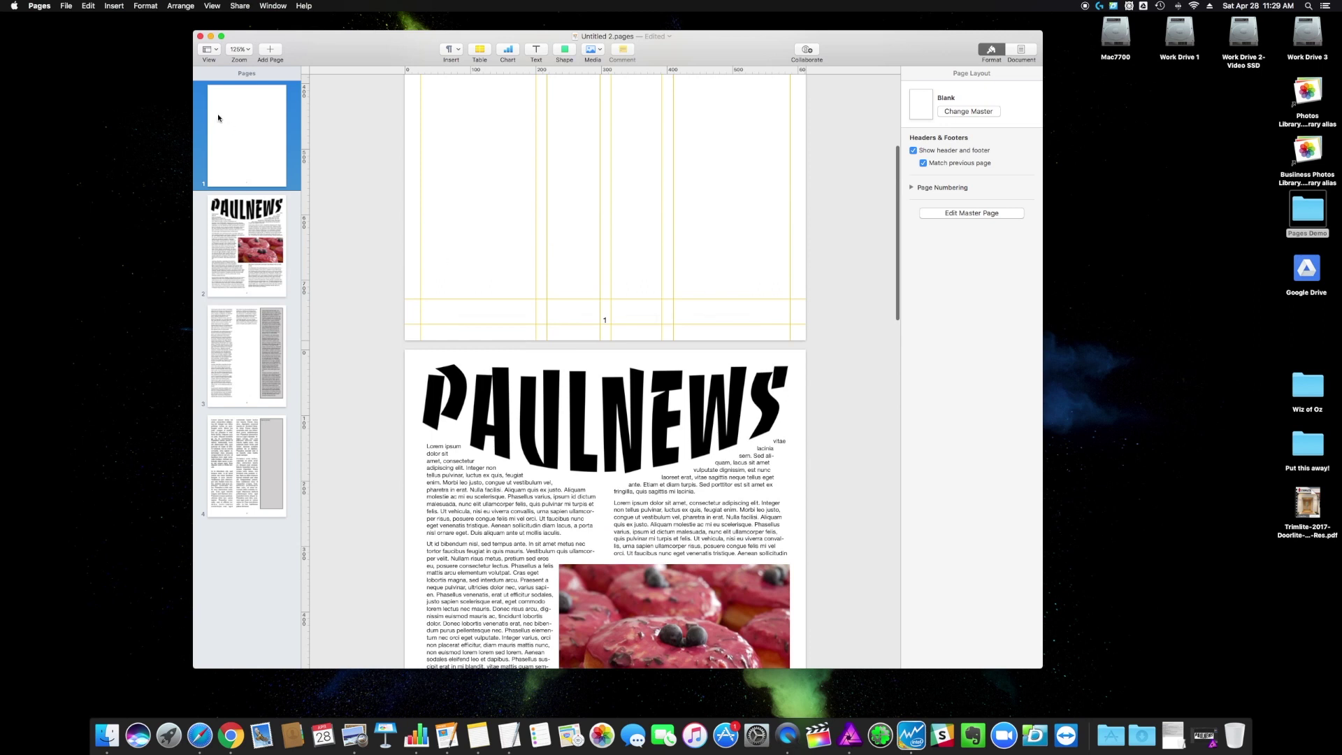
key("Delete")
left_click(283, 138)
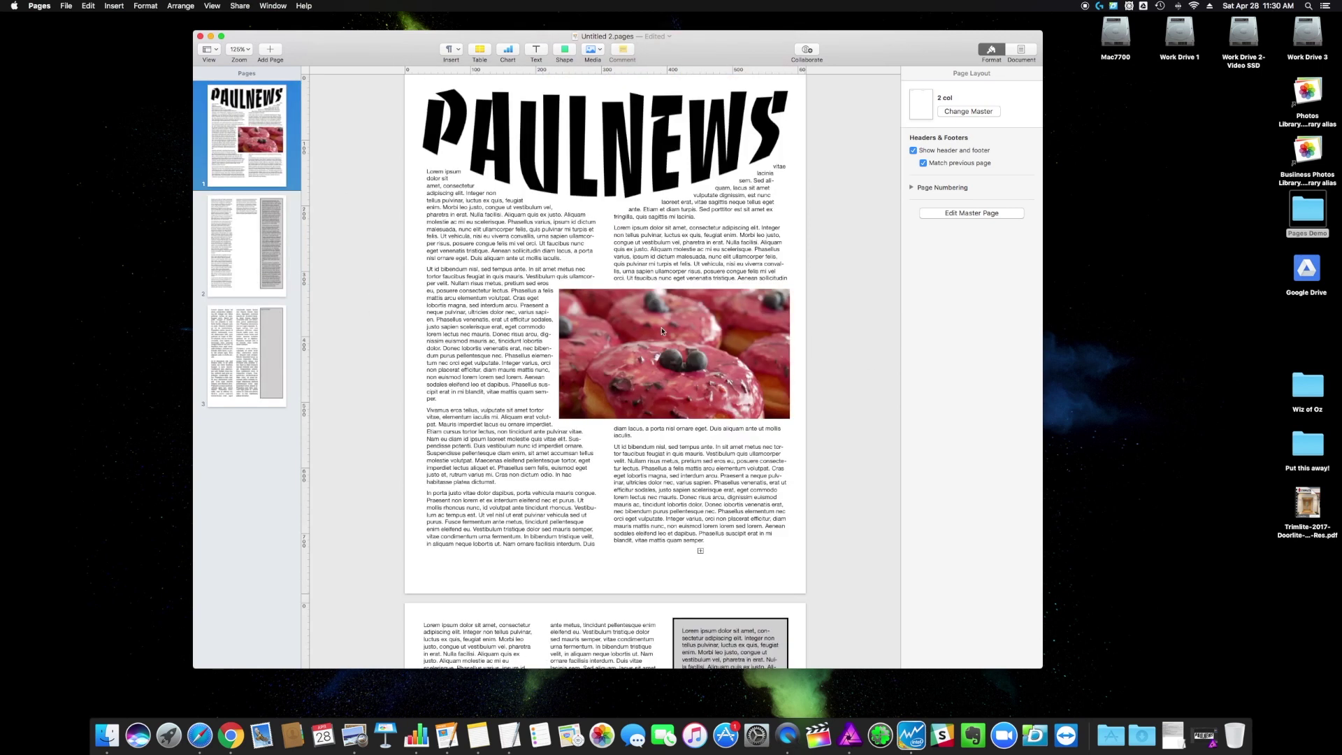
- Delete the donut image and both linked text boxes from the PAULNEWS page, keeping only the masthead
left_click(605, 360)
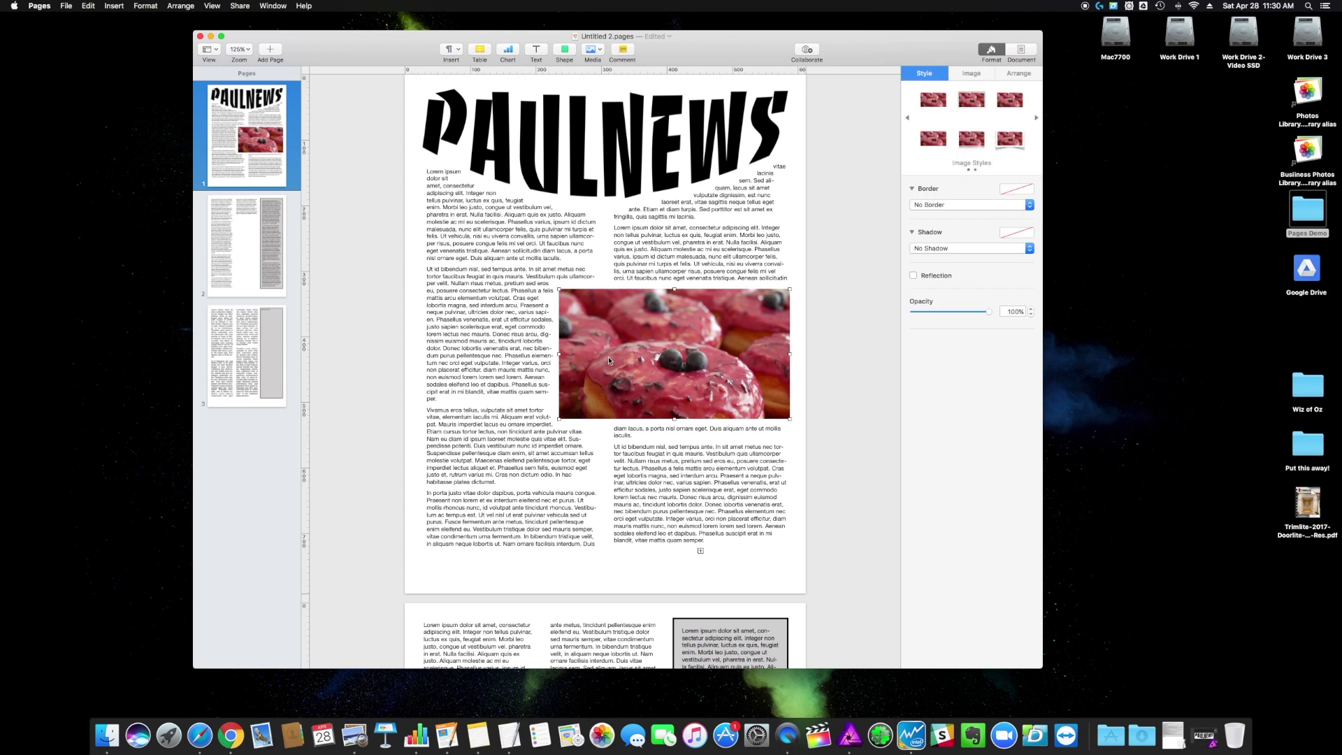
key("Delete")
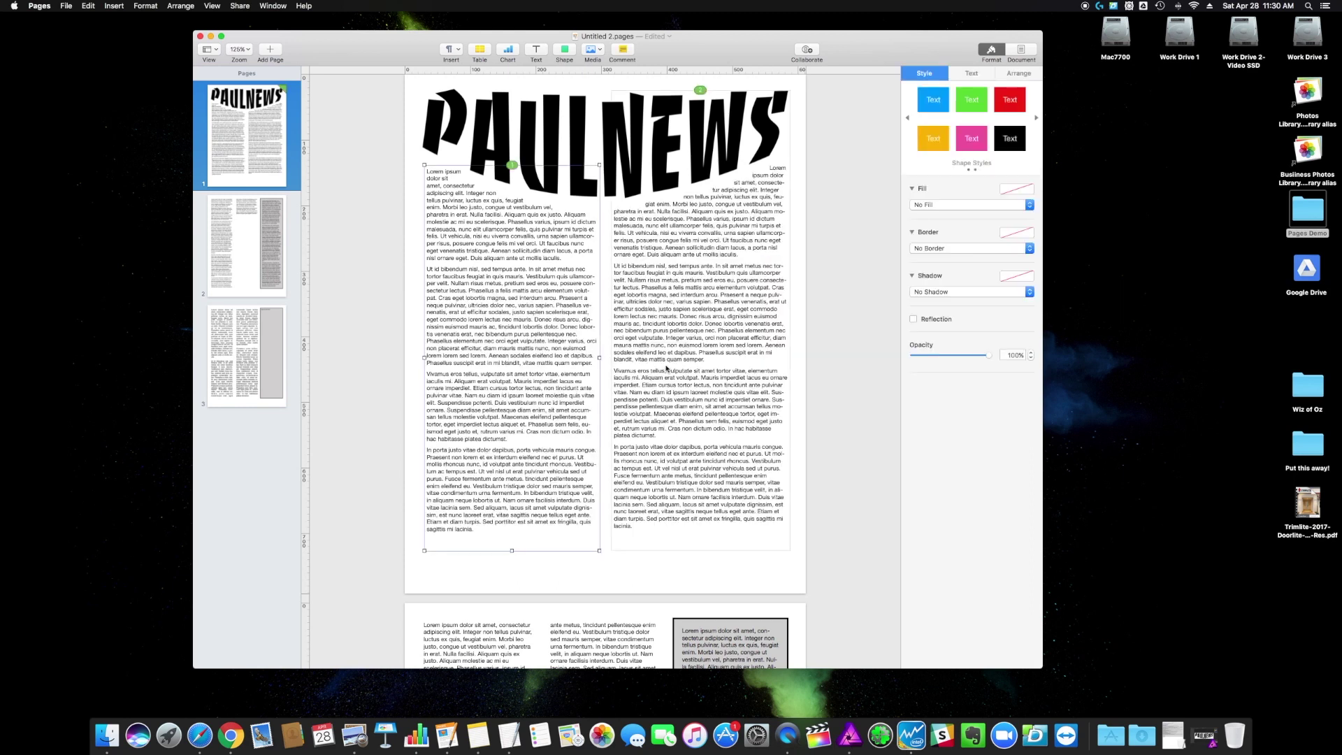
left_click(666, 368, "shift")
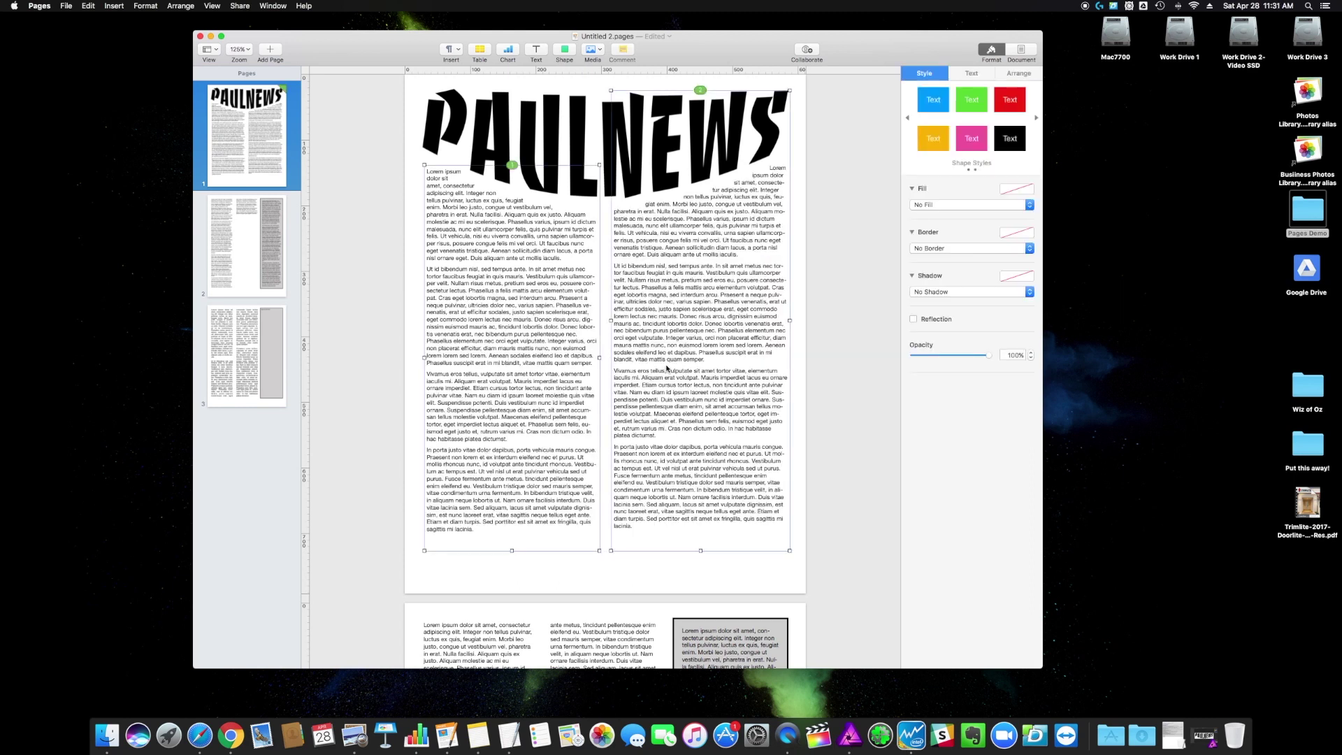
key("Delete")
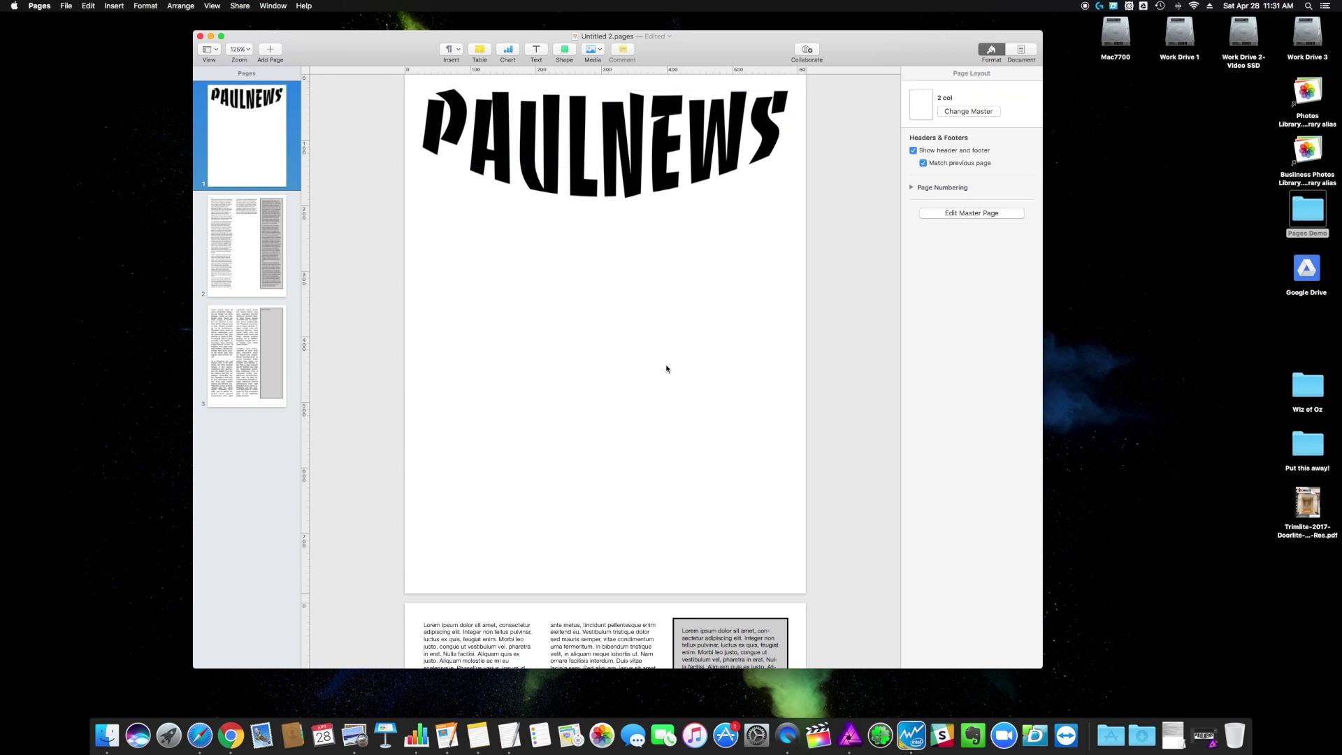
- Insert a text box about 548 pt wide filling the page below the masthead, and set its lorem ipsum text in two columns
left_click(536, 50)
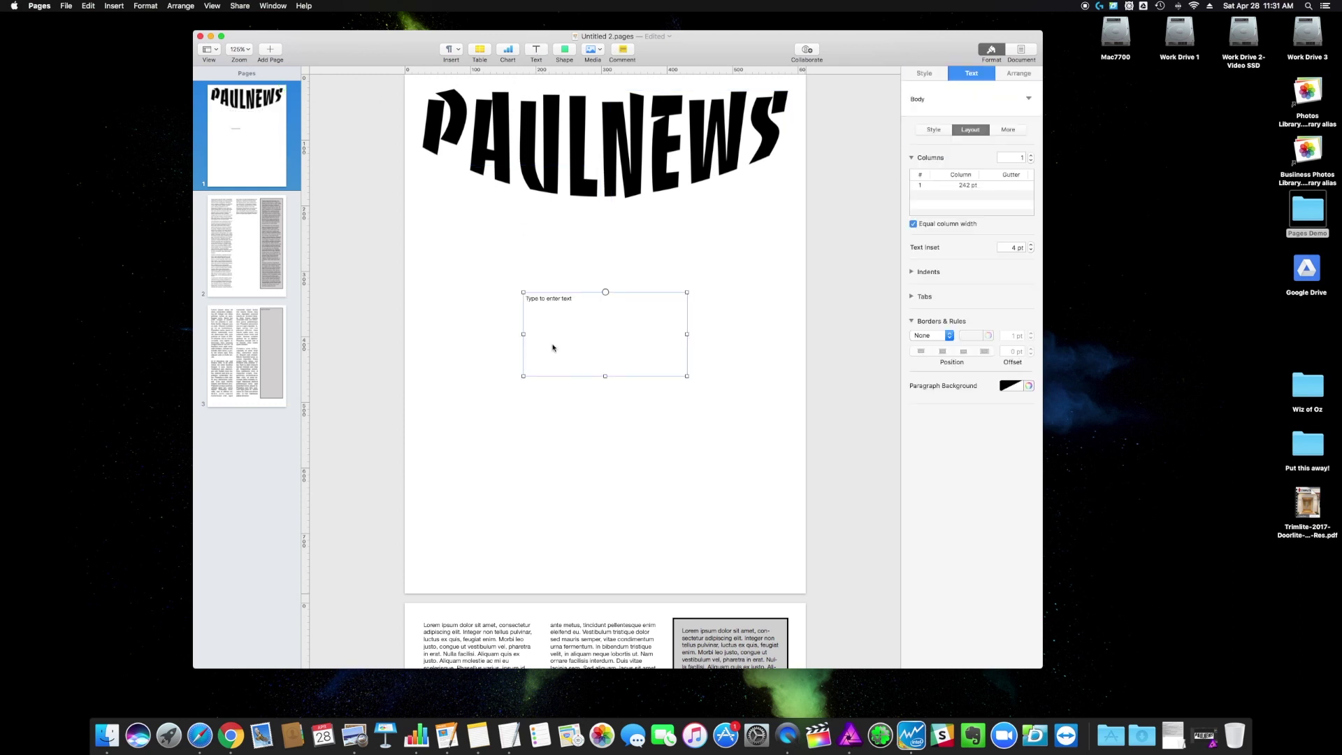
left_click_drag(554, 348, 458, 217)
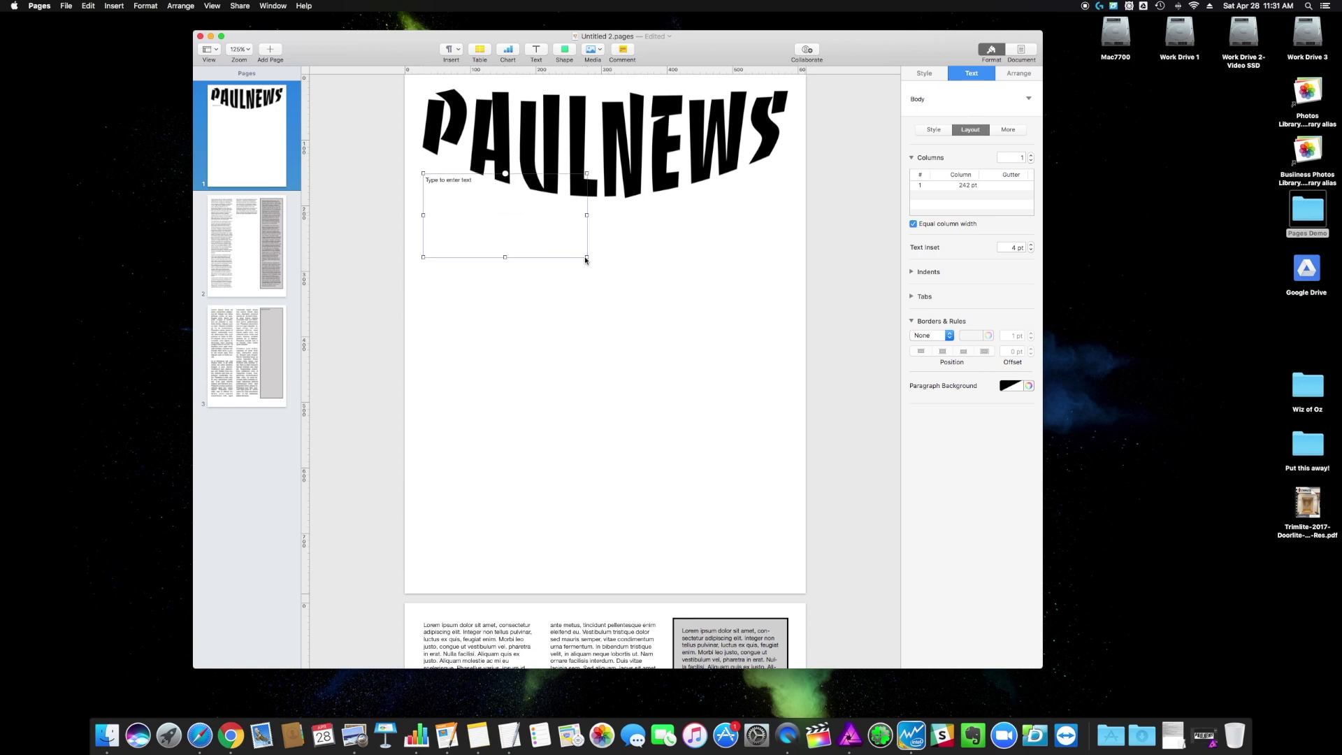
left_click_drag(586, 258, 786, 567)
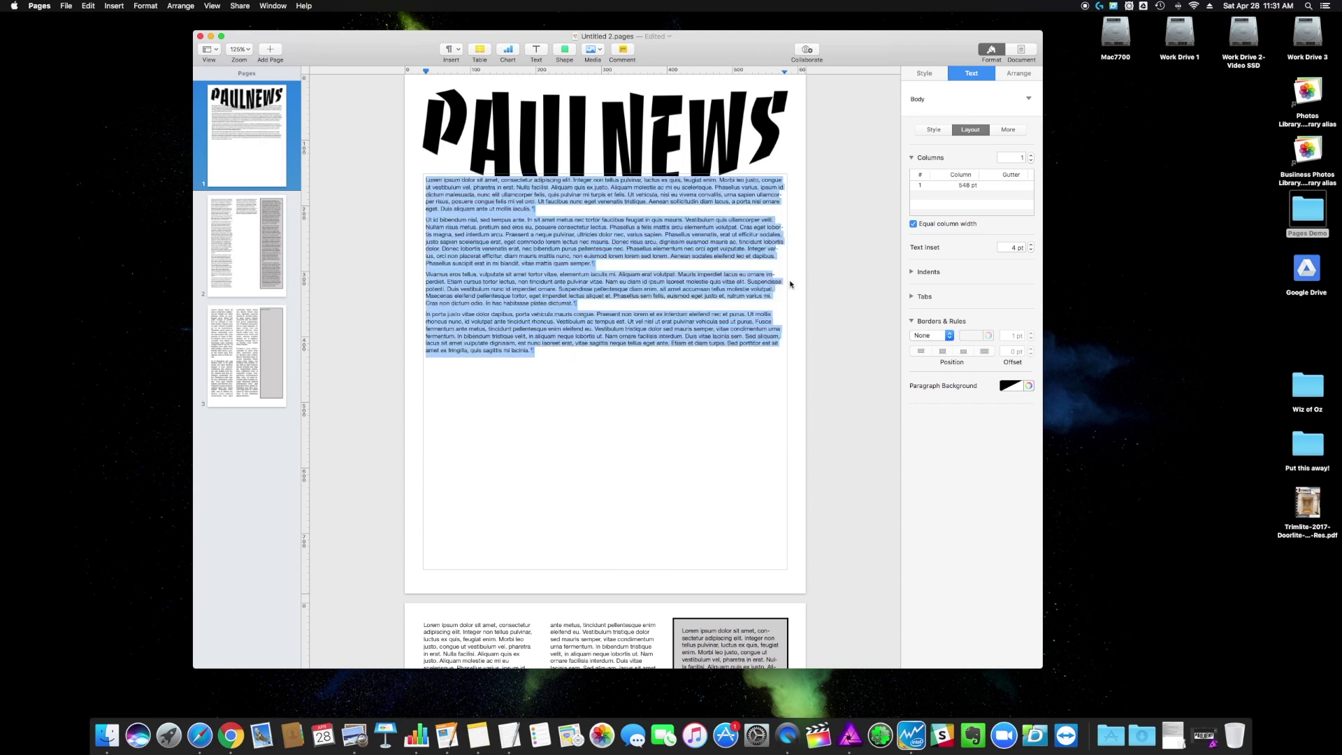
left_click(1031, 155)
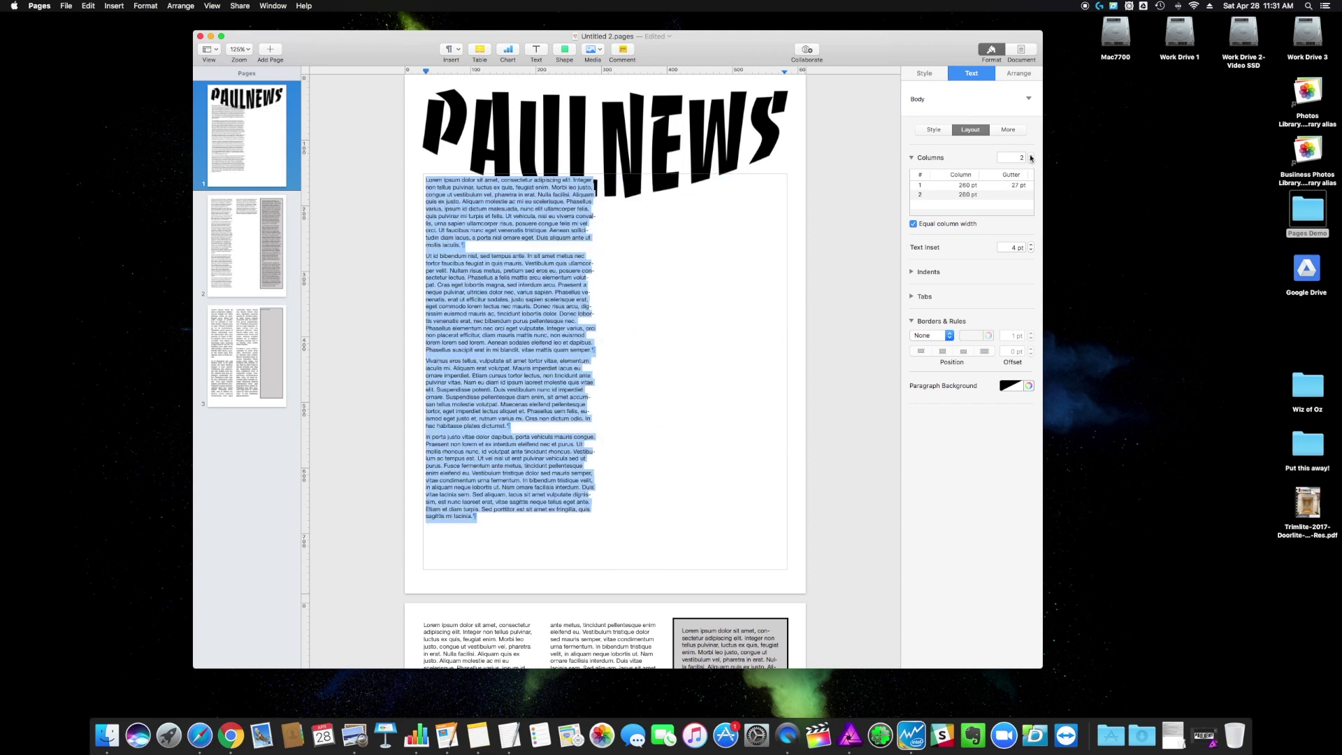
left_click(844, 290)
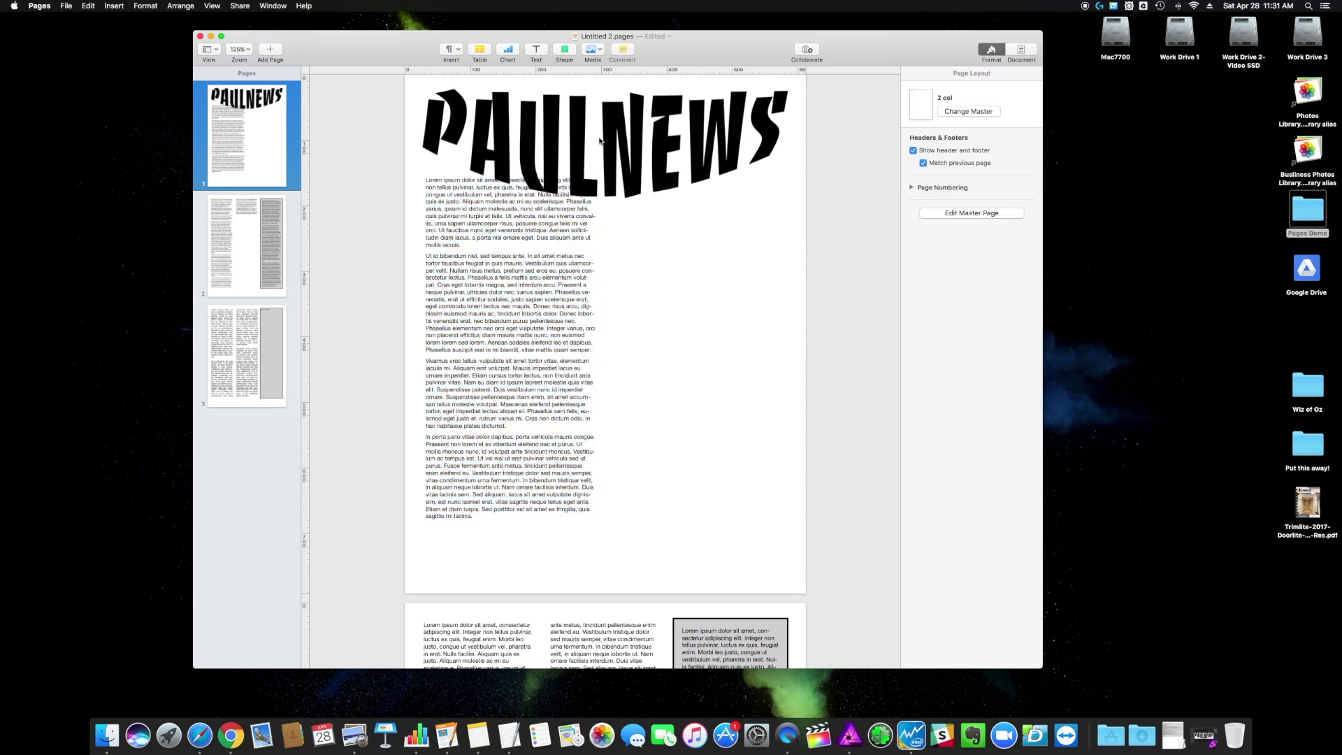
- Bring the PAULNEWS masthead image to the front so the column text wraps around it
left_click(611, 134)
right_click(611, 134)
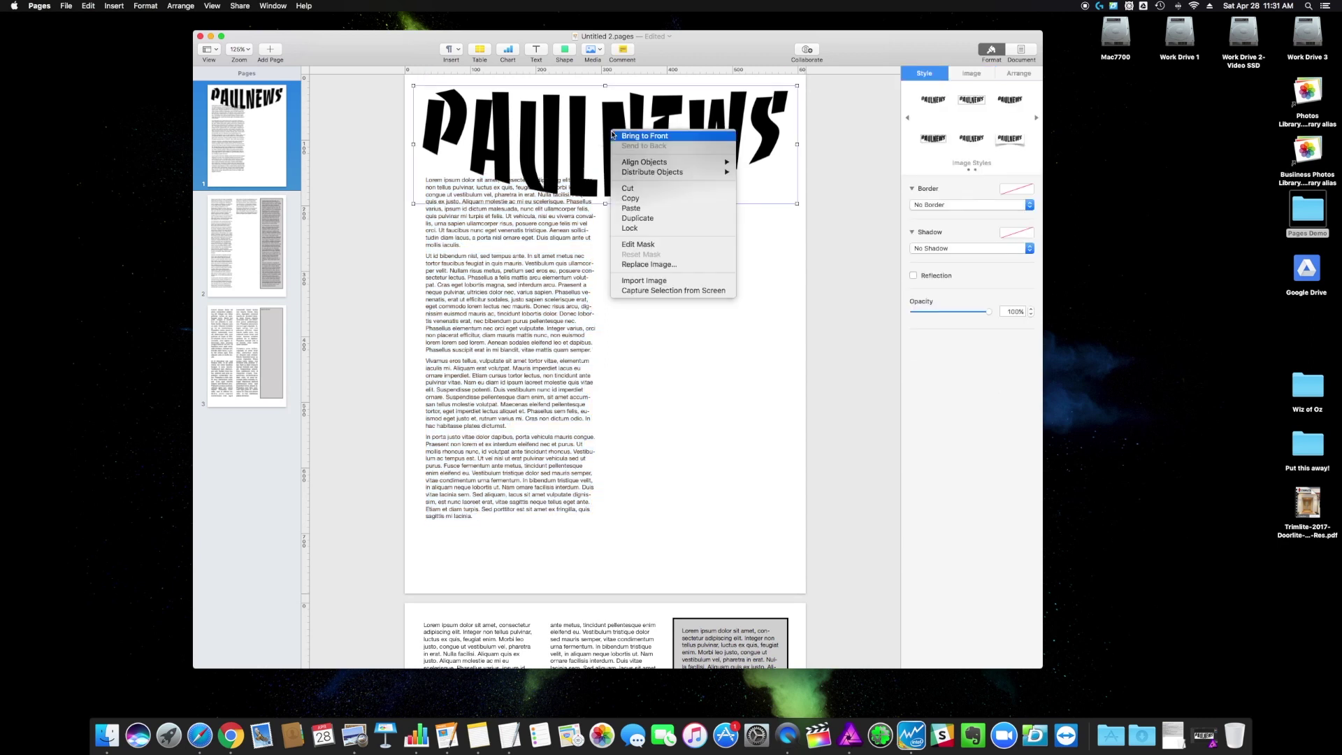
left_click(613, 135)
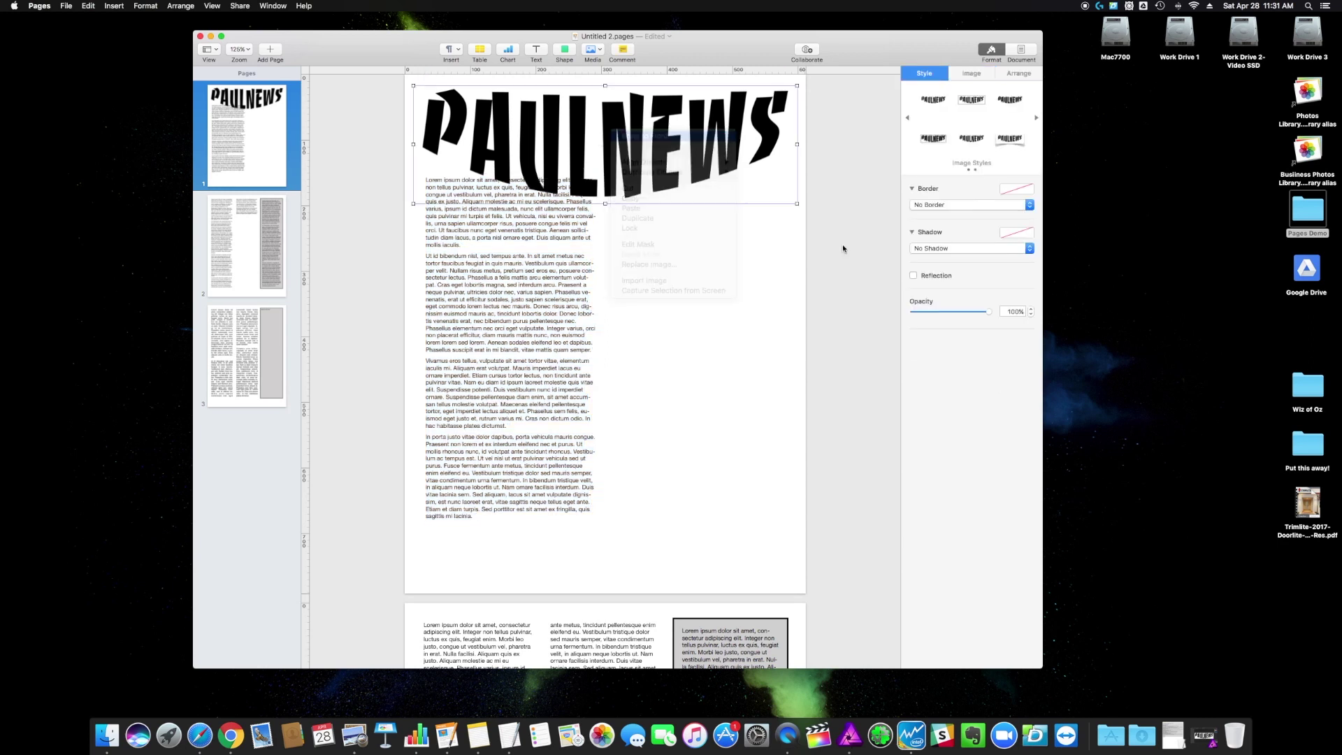
- Copy all the lorem ipsum text in the two-column text box and paste it again at the end
left_click(562, 310)
double_click(508, 350)
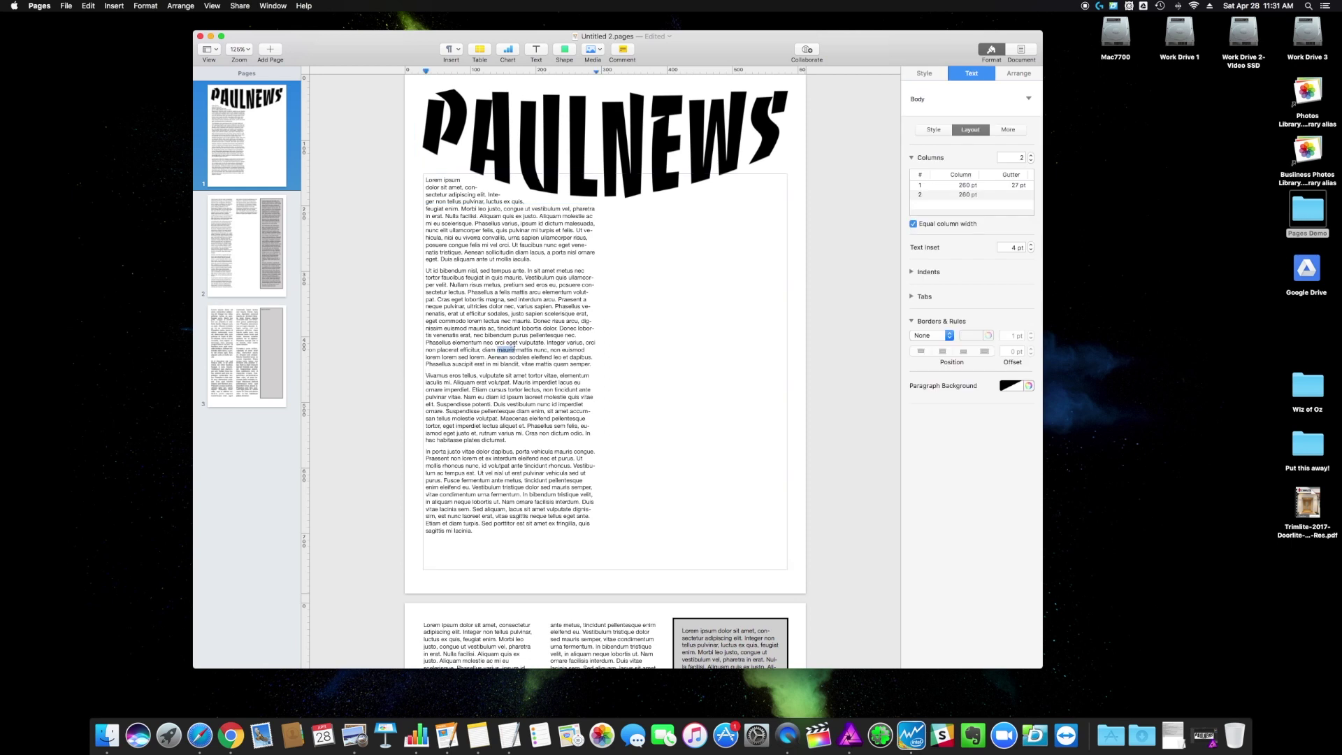
key("super+a")
key("super+c")
left_click(492, 543)
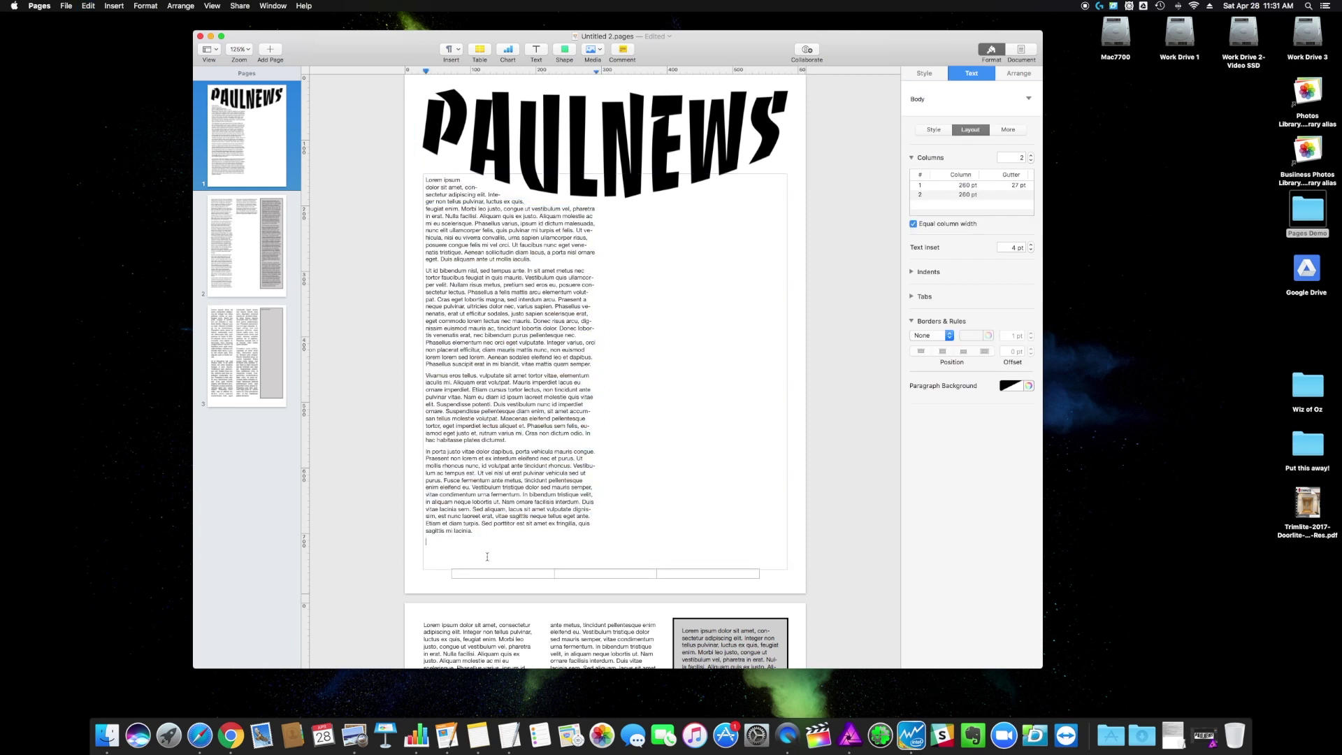
key("super+v")
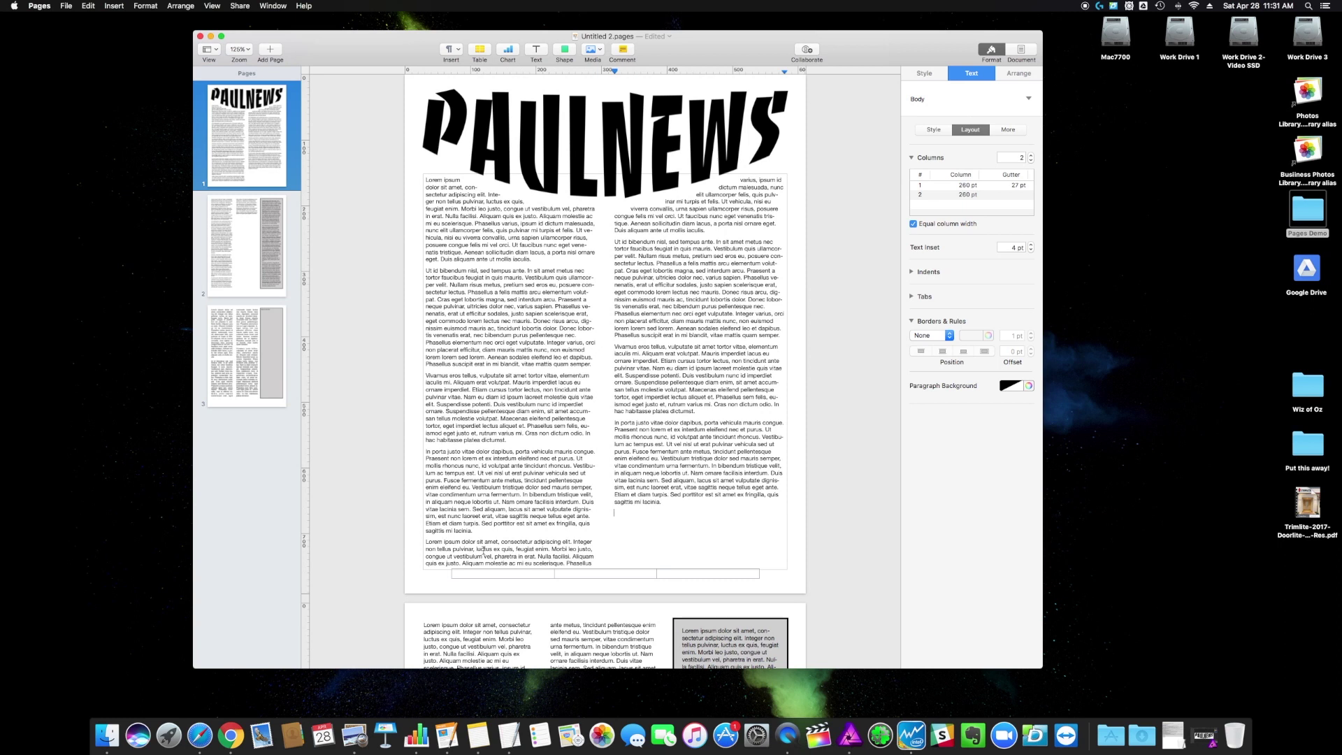
left_click(833, 463)
- Resize the two-column text box from its upper right corner so each column is about 254 pt wide
left_click(617, 390)
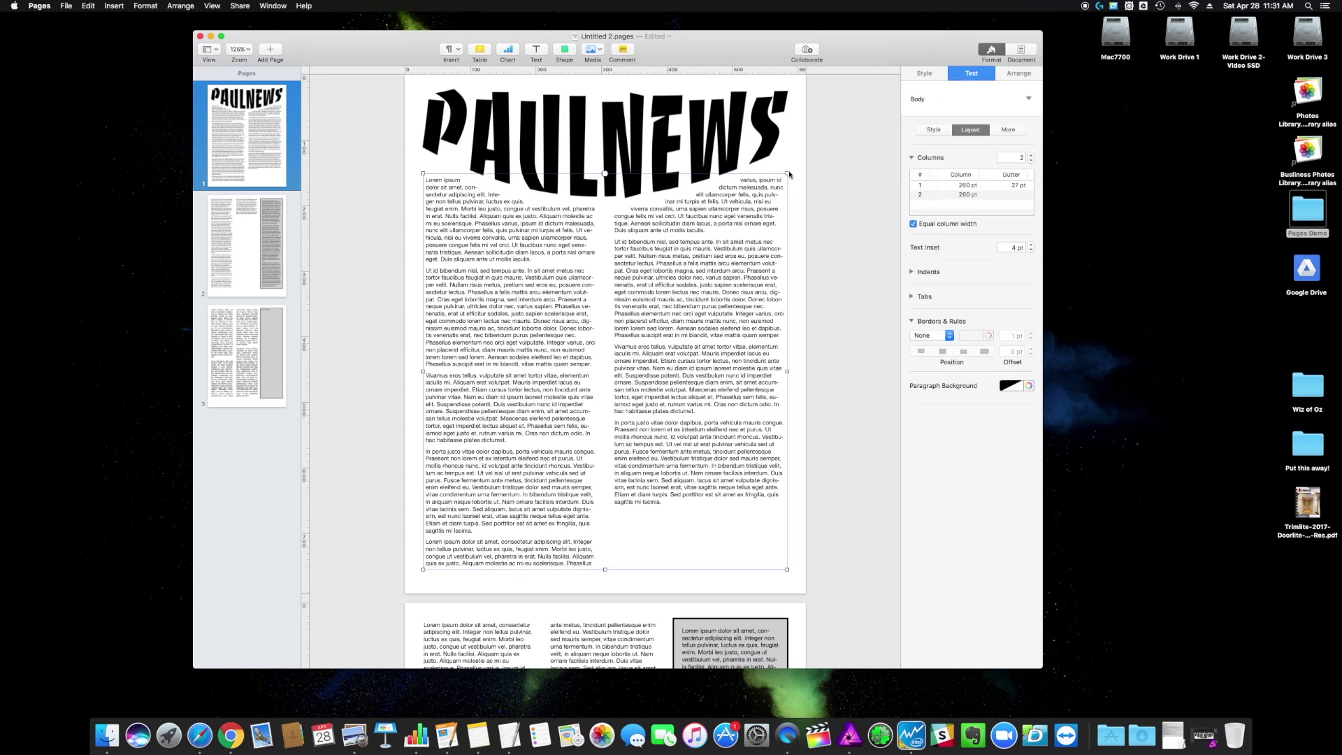
mouse_move(787, 172)
left_mouse_down()
mouse_move(784, 150)
mouse_move(777, 169)
left_mouse_up()
left_click(797, 339)
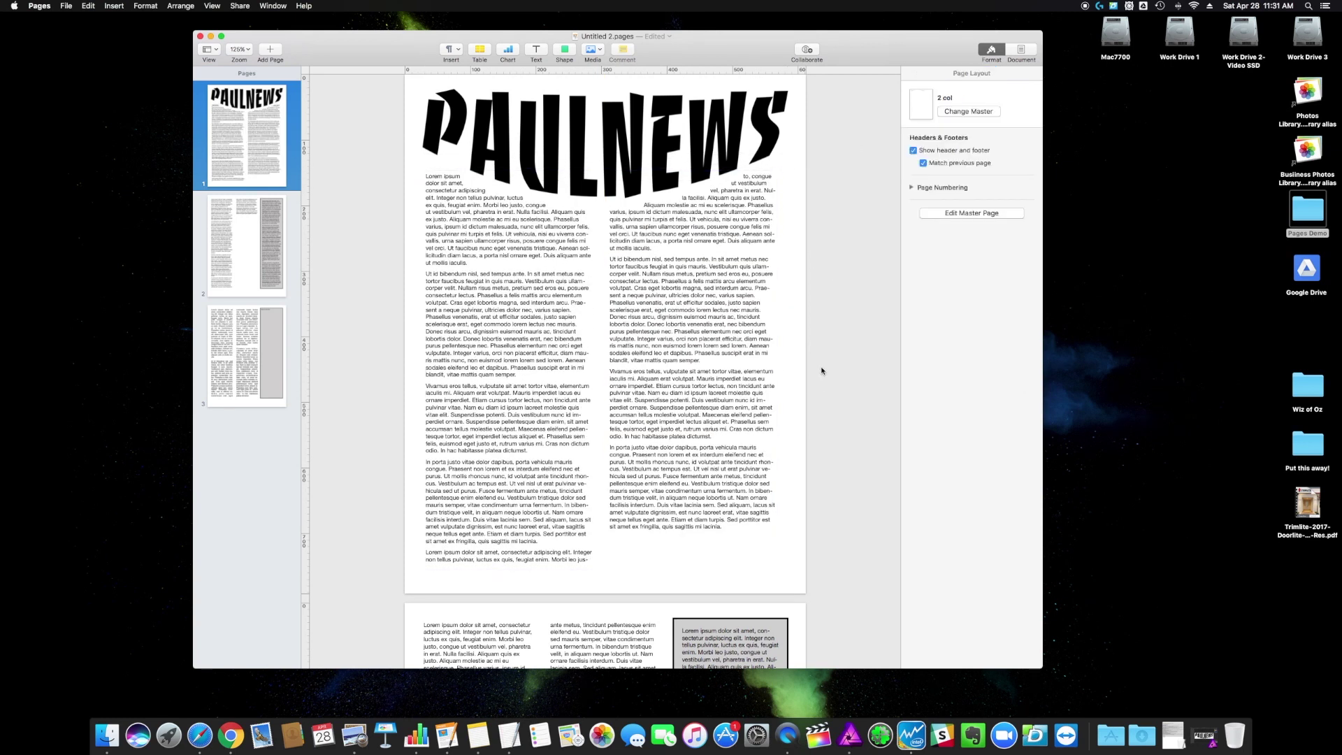
- Set the text box below the masthead to three columns
left_click(731, 384)
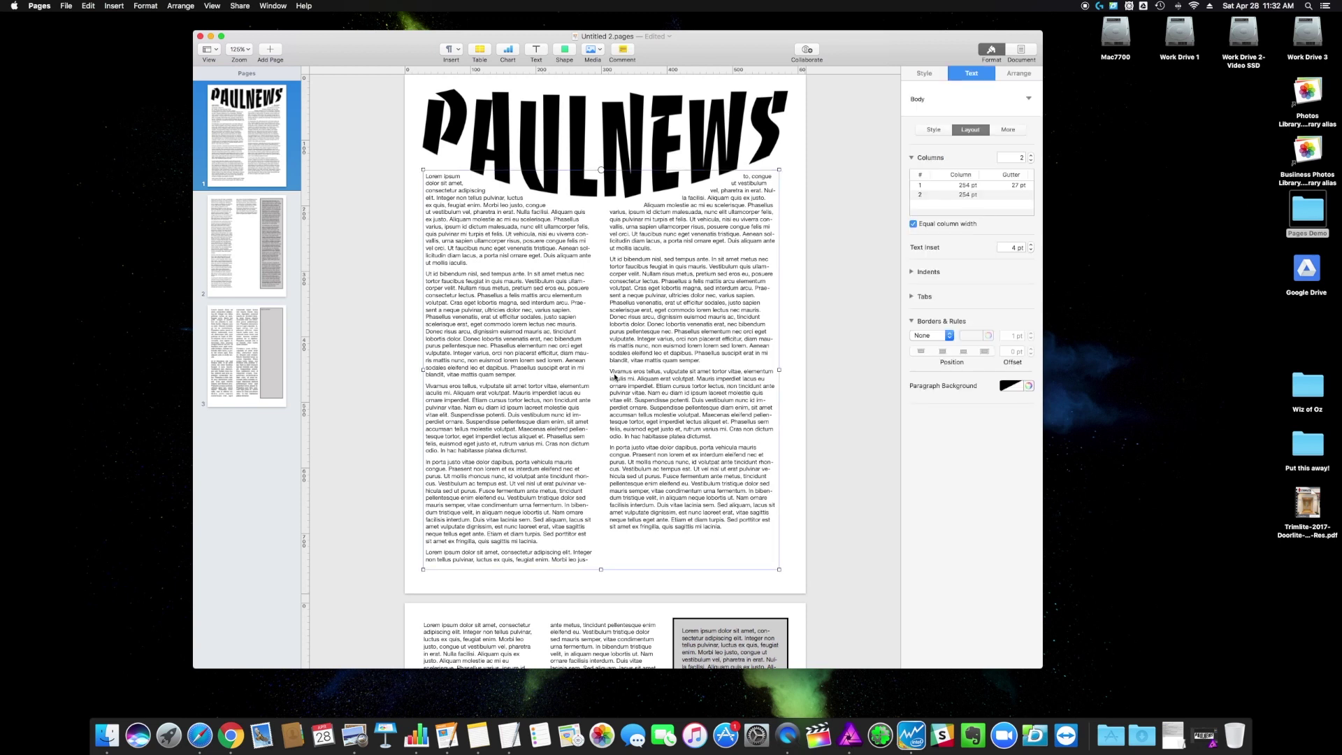
left_click(1030, 154)
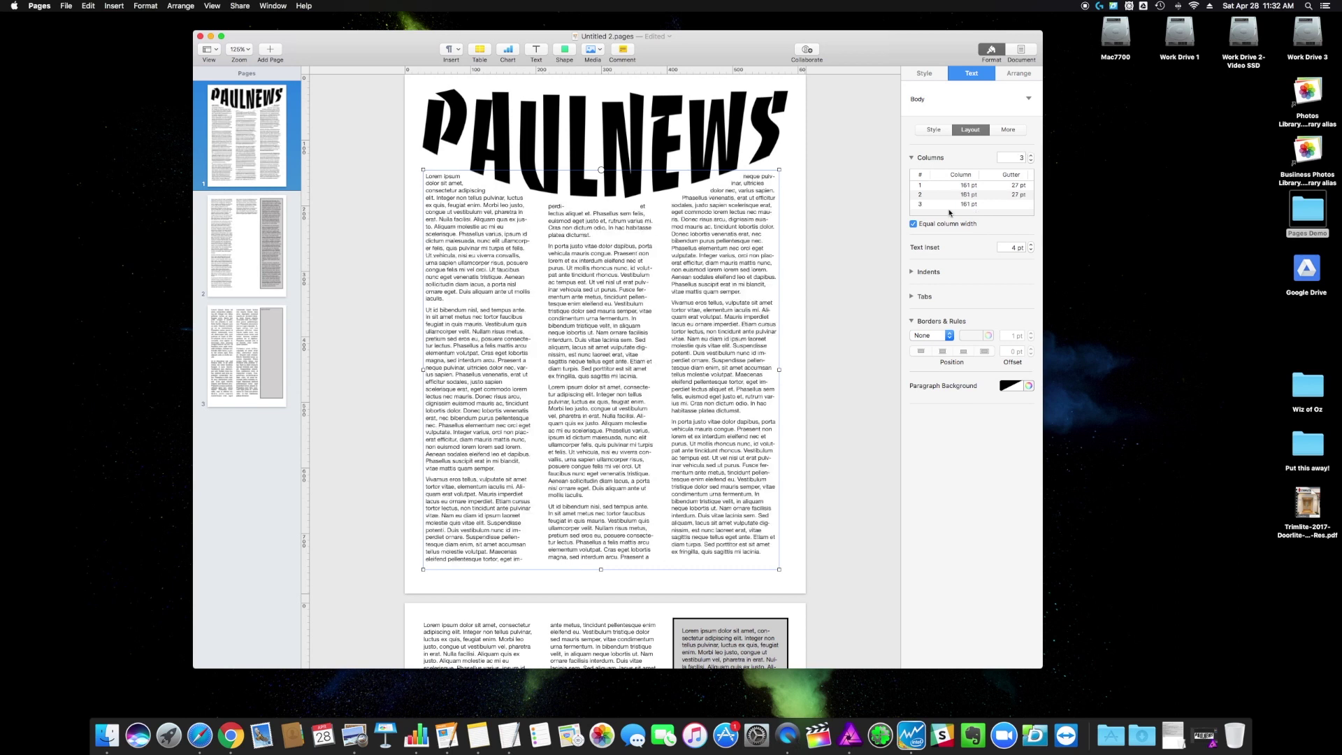
left_click(858, 283)
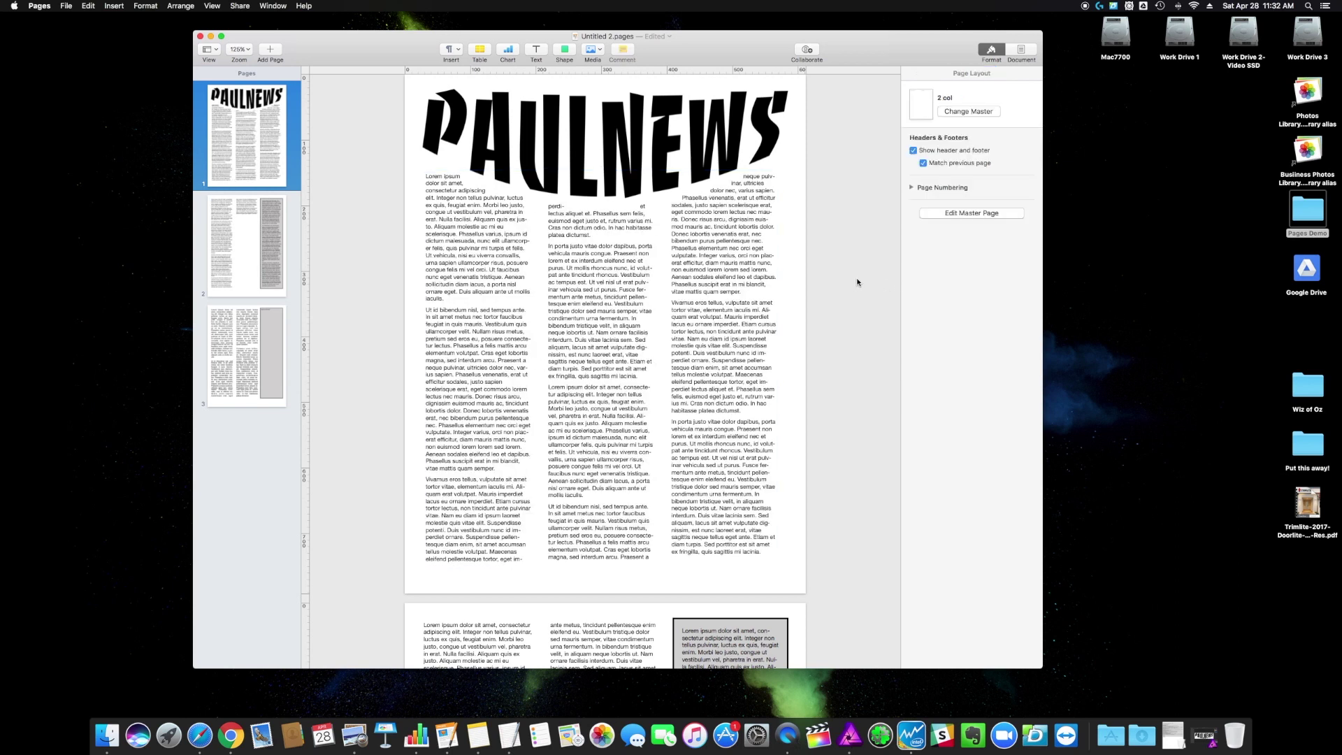
- Examine the column and gutter width settings of the three-column text box
left_click(676, 294)
left_click(1020, 188)
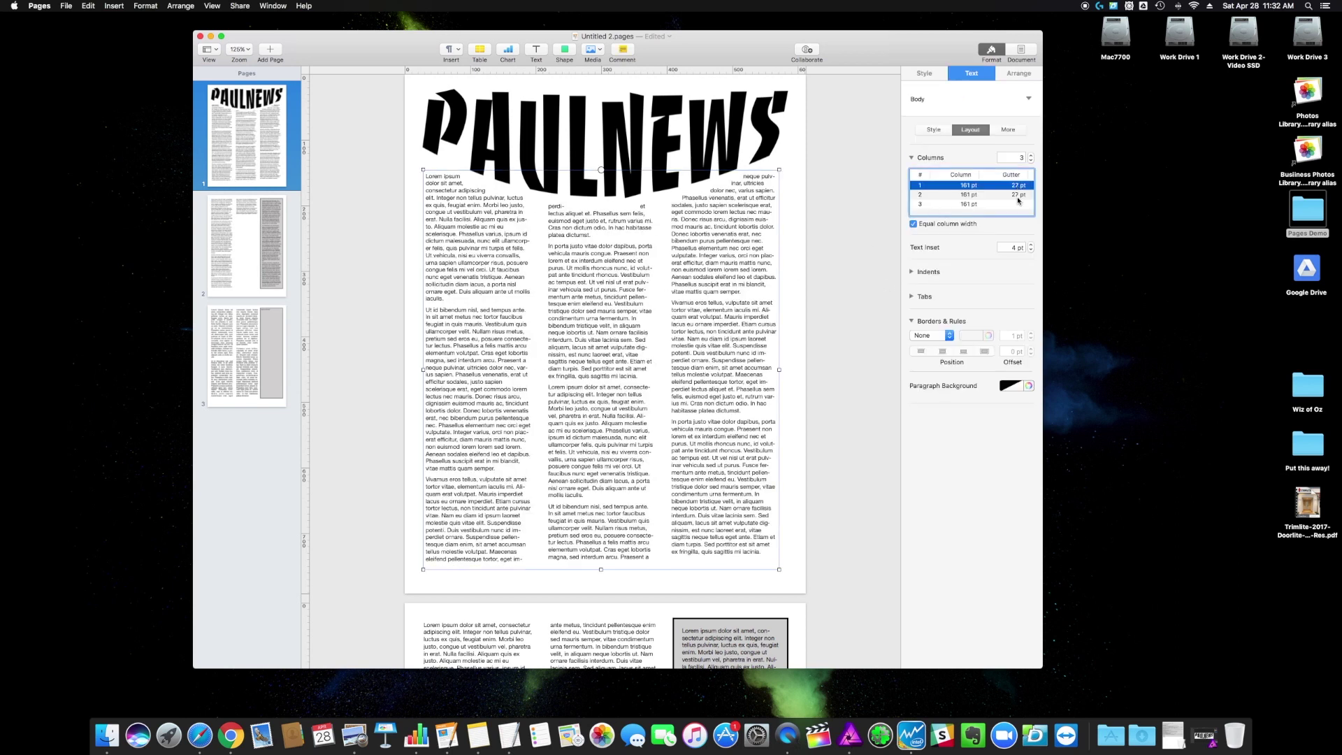
key("Down")
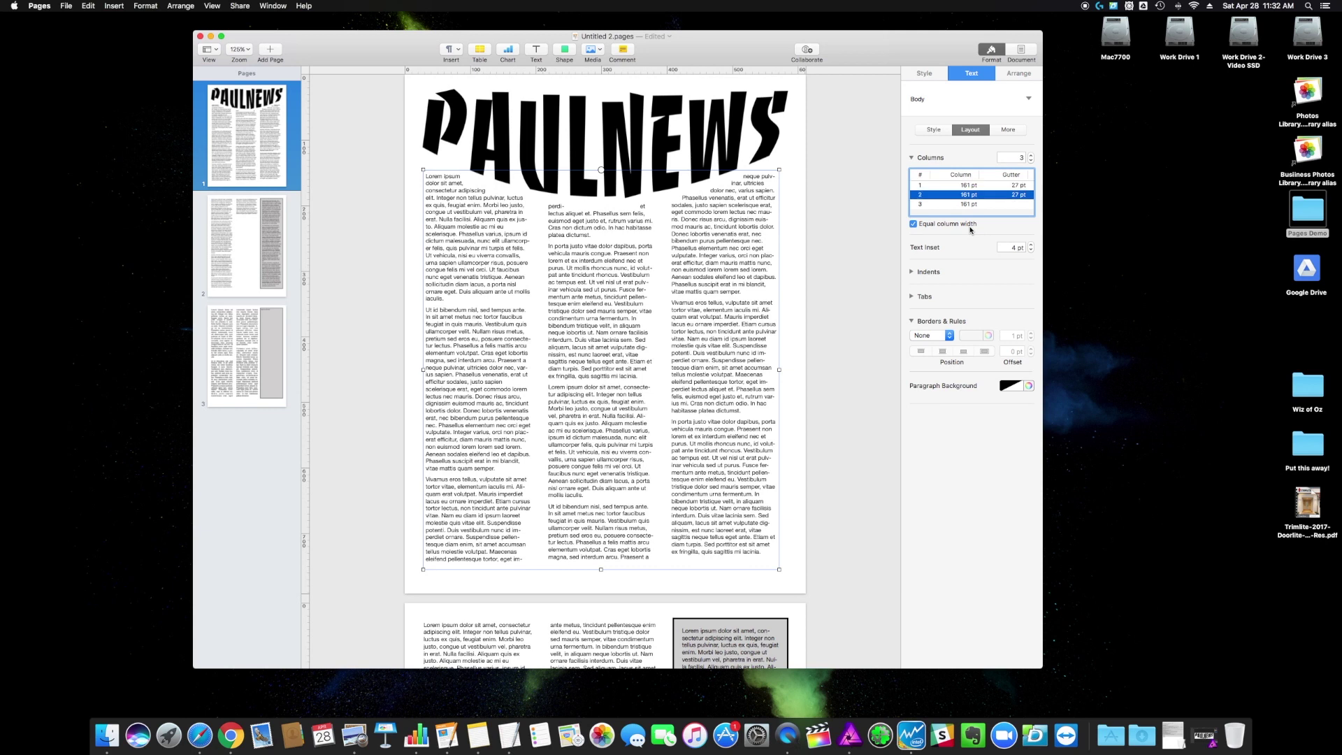
- Set the gutter between columns in the three-column text box to 18 pt and deselect the box
double_click(1018, 186)
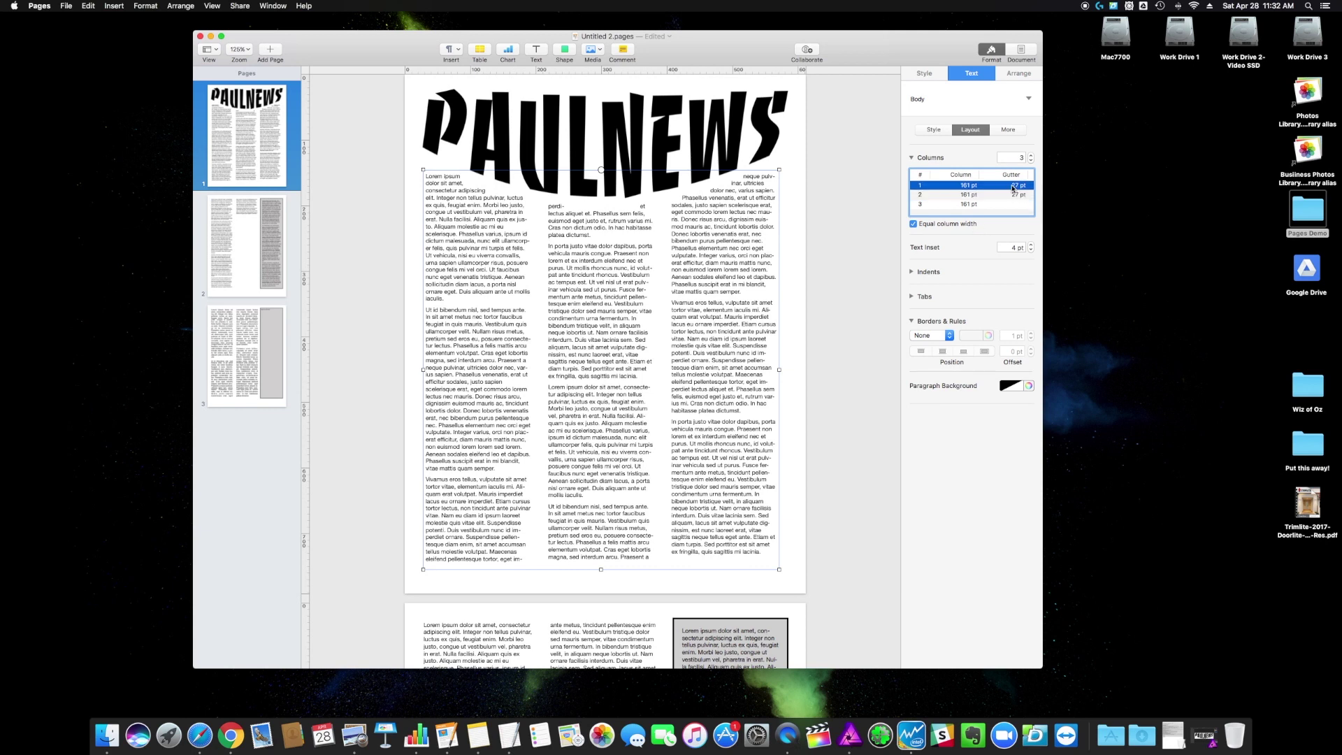
type("1")
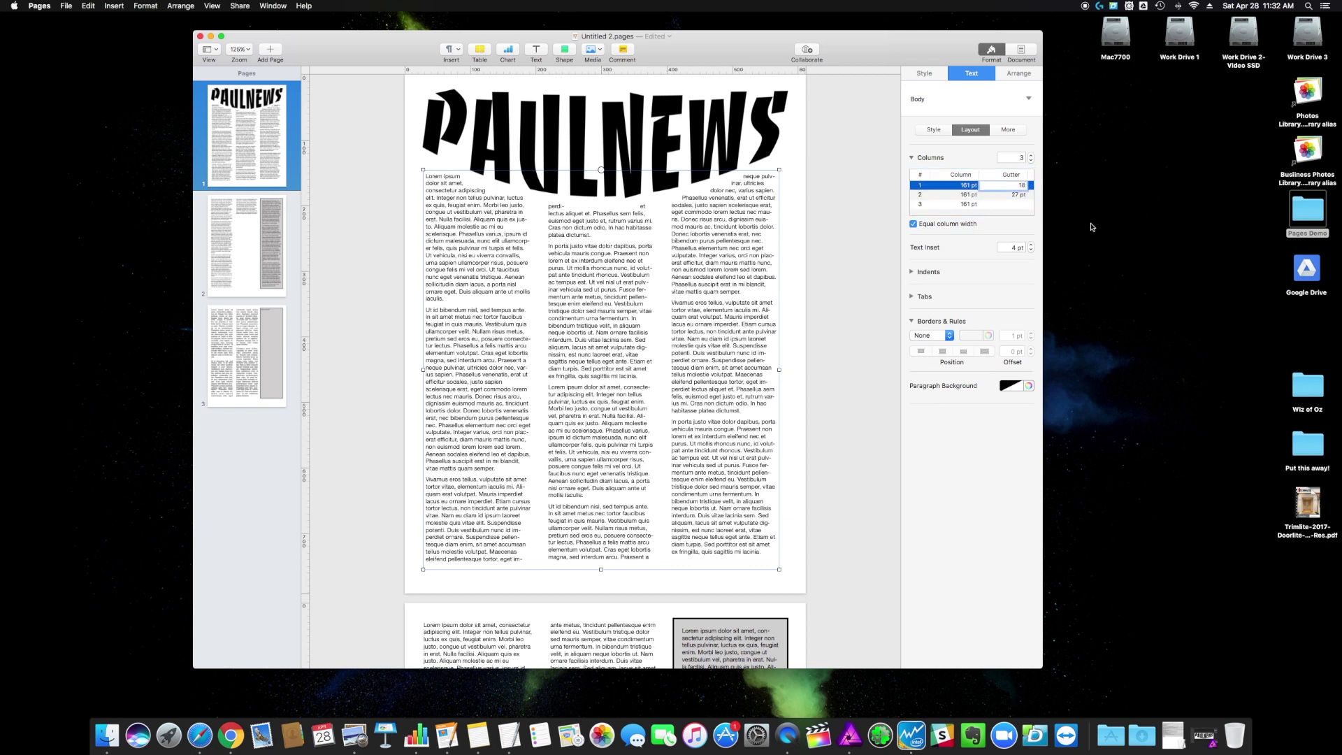
type("8")
key("Return")
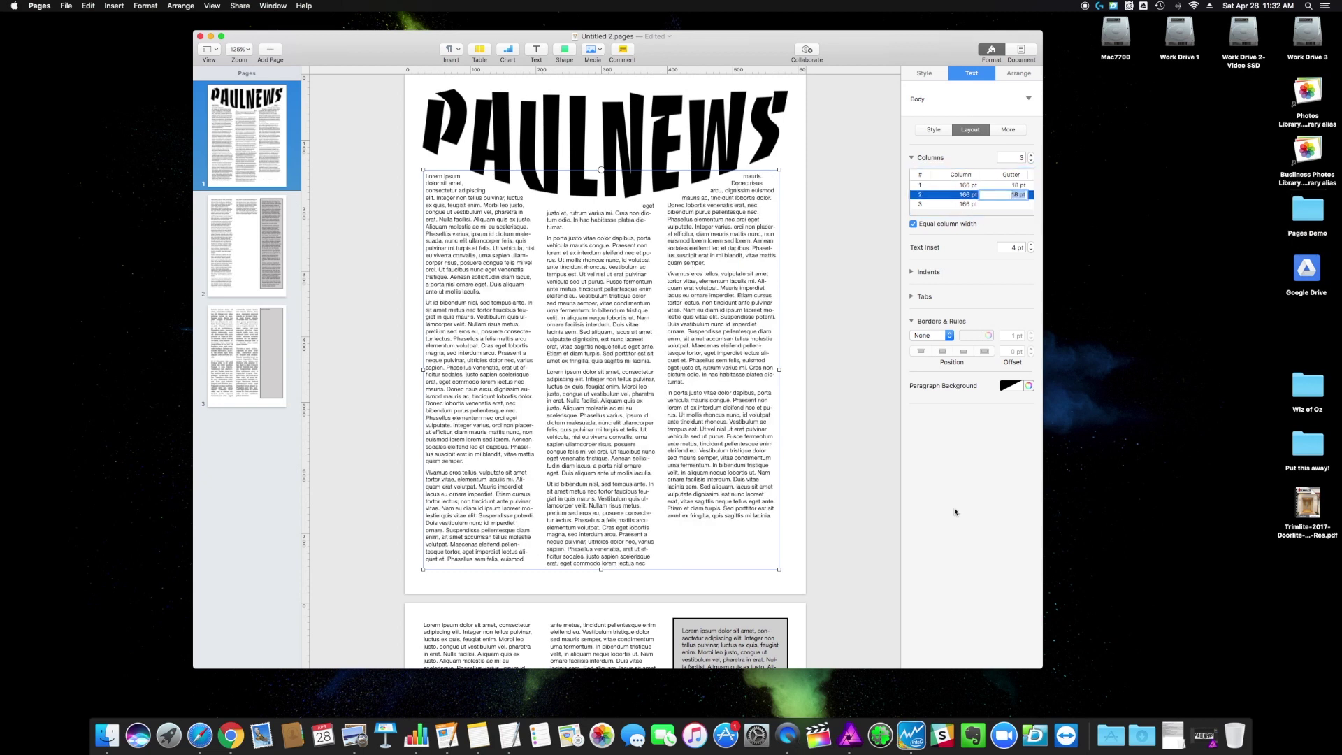
left_click(796, 433)
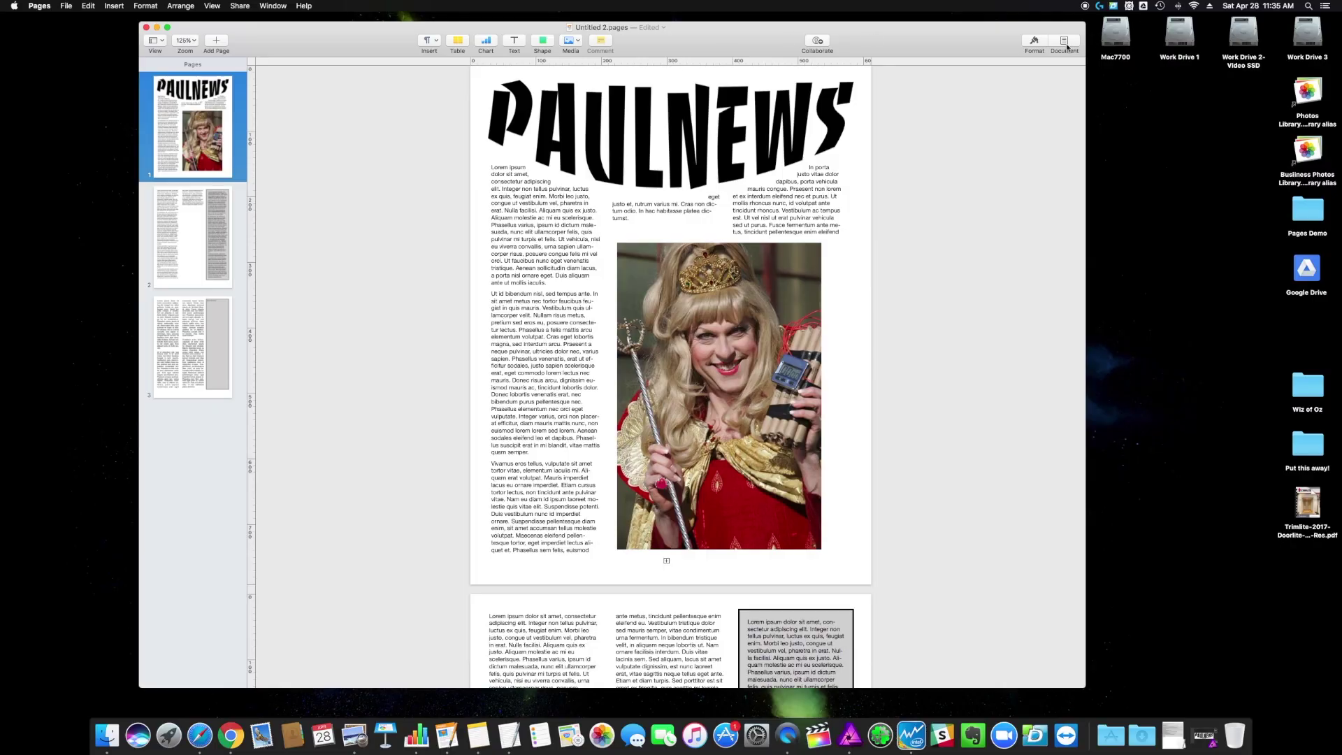
- Turn on facing pages for the document and view the cover page and the inside spread
left_click(1065, 43)
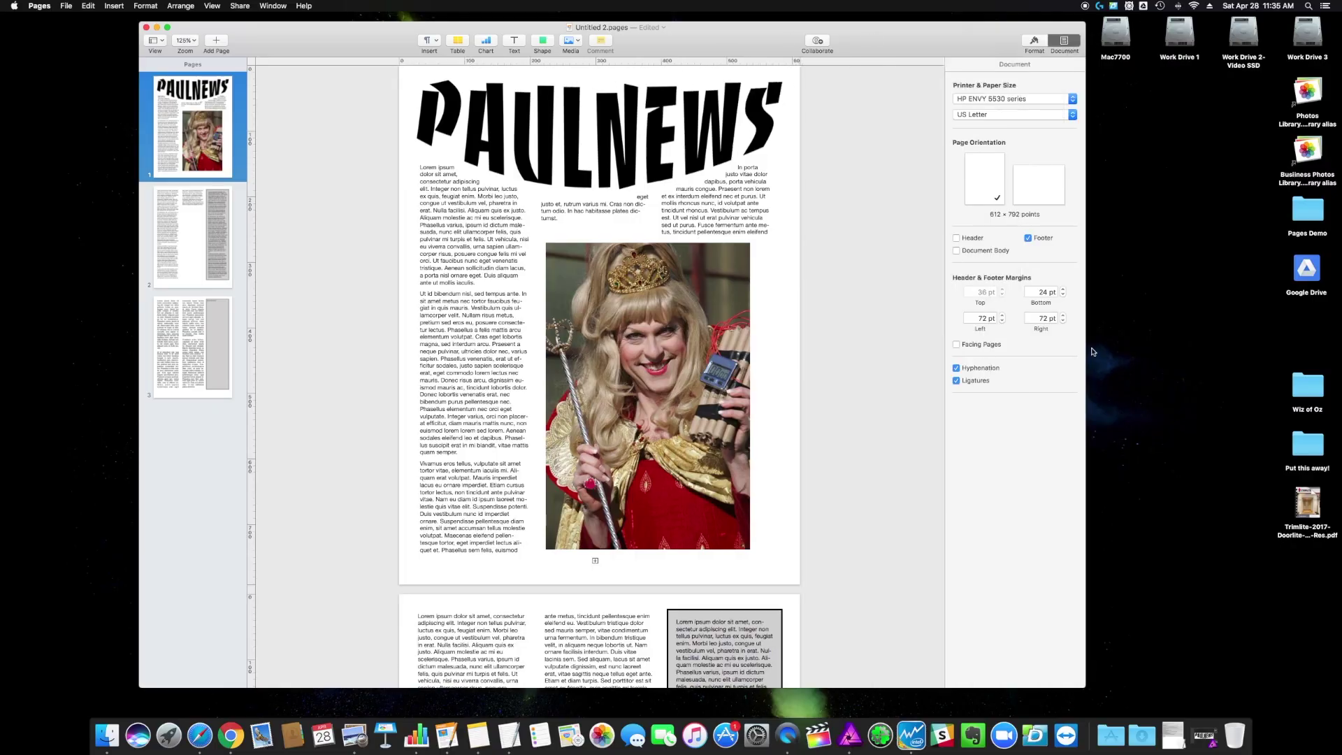
left_click(955, 345)
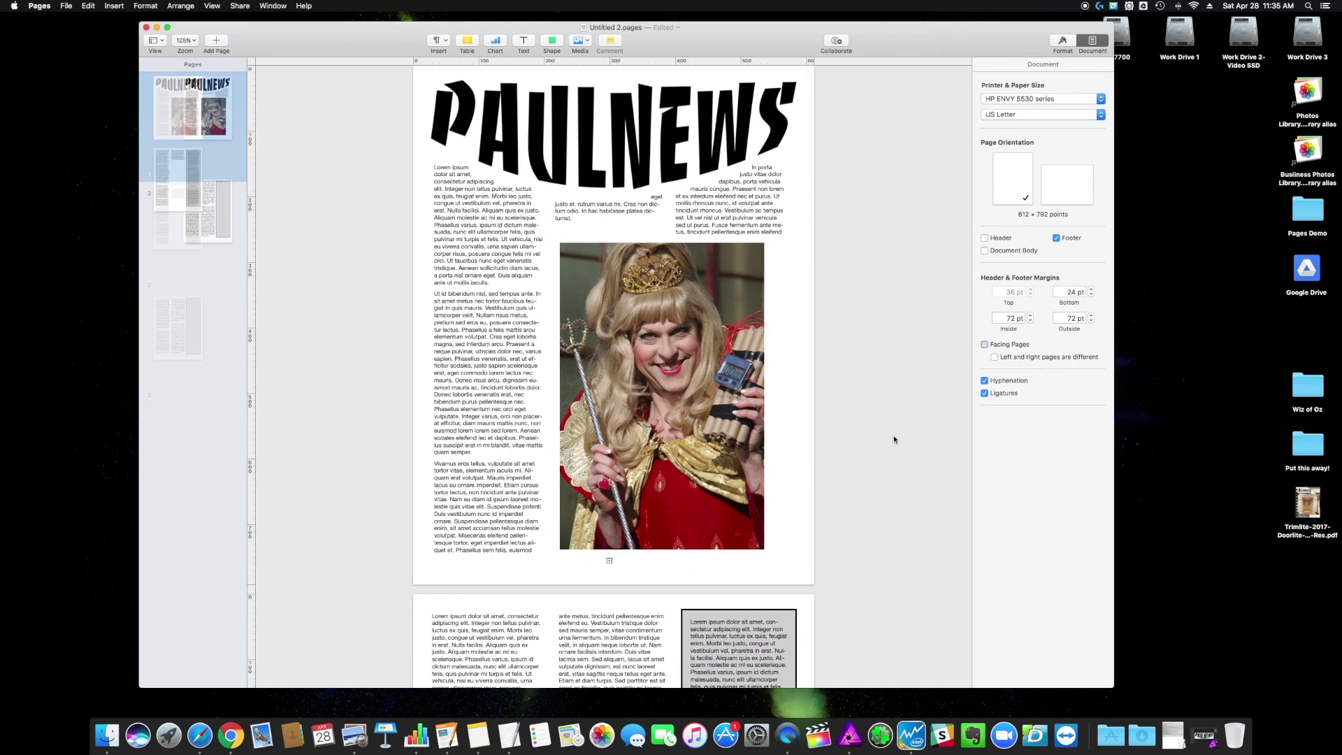
left_click(170, 159)
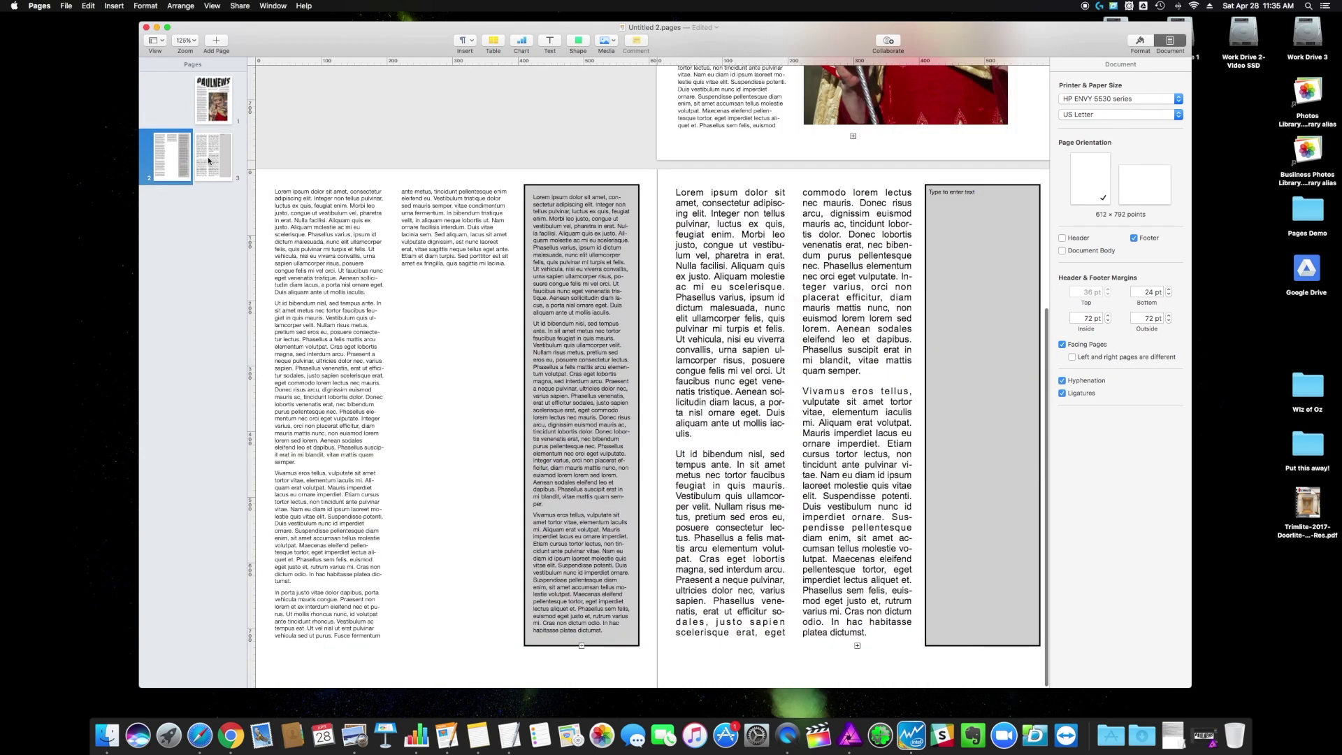
left_click(215, 107)
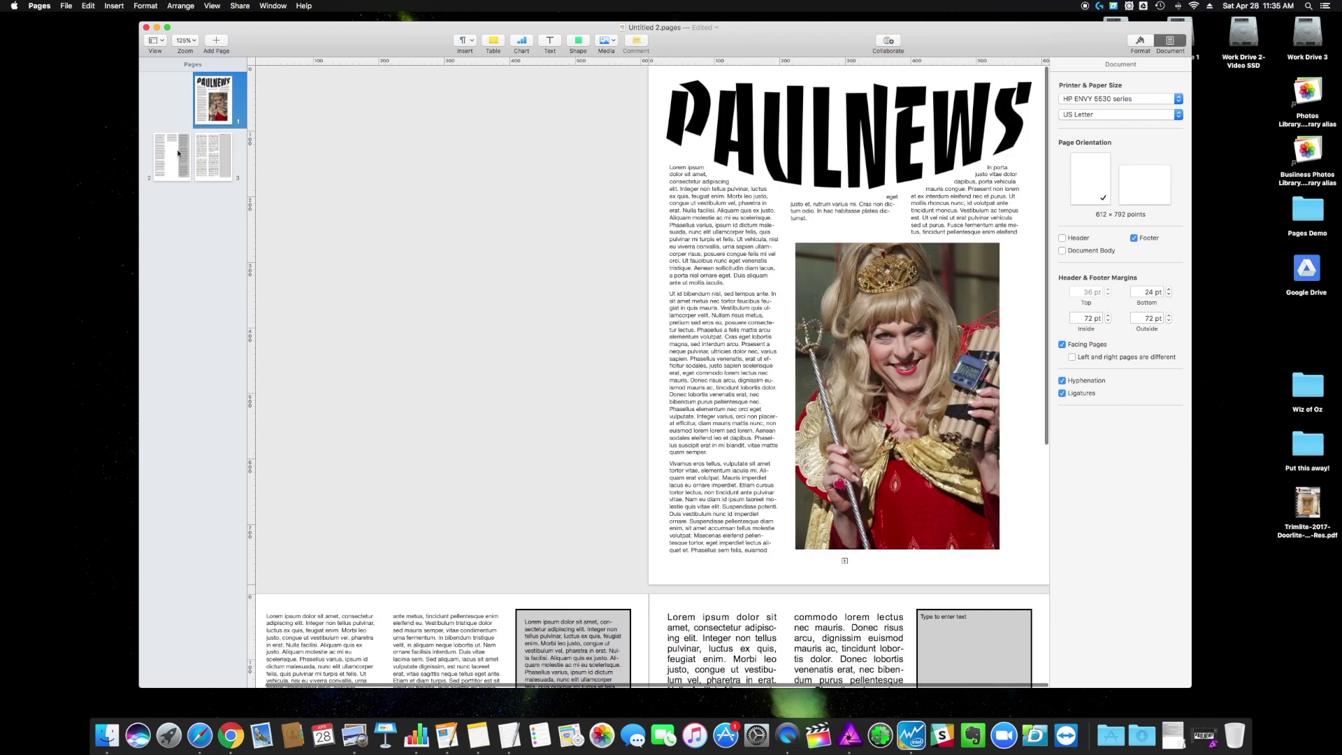
left_click(173, 157)
scroll(797, 297, "right", 1)
scroll(834, 273, "down", 1)
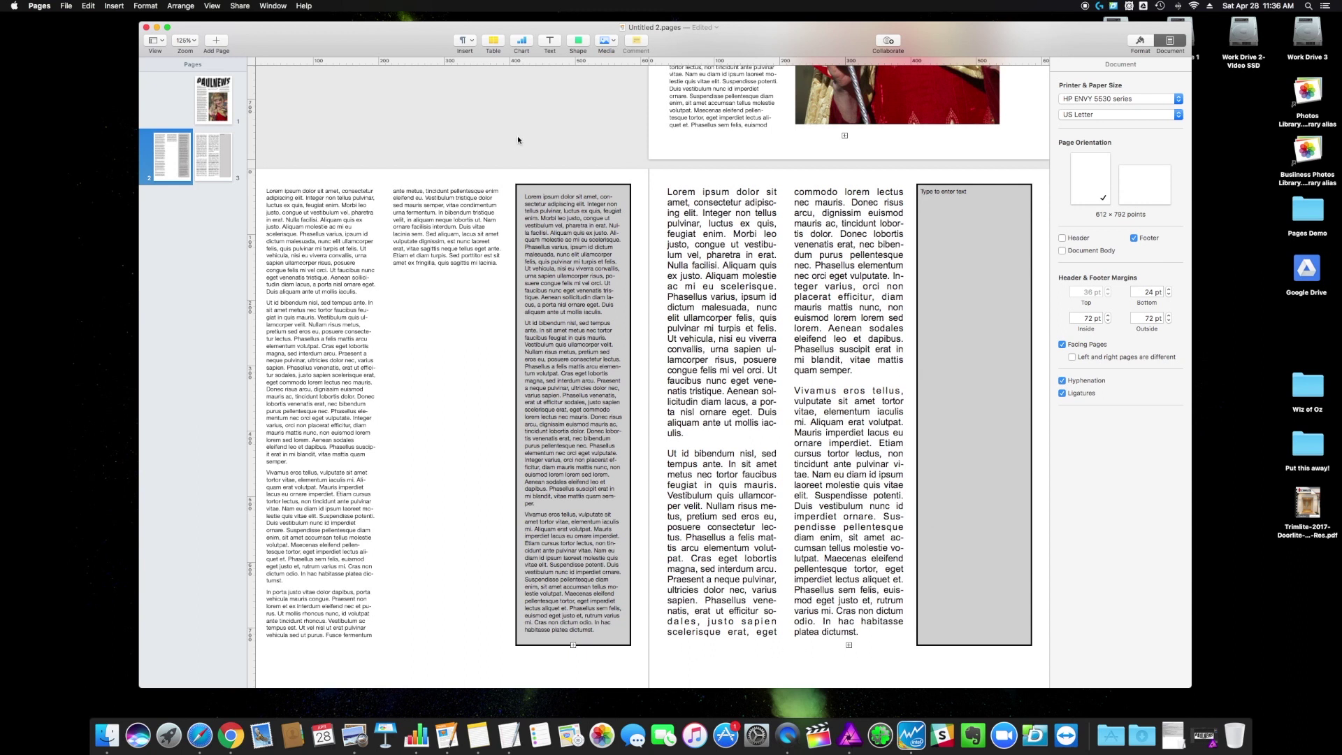
- Insert a page number in the centre footer field, and swap the order of pages 2 and 3
key("super+minus")
left_click(185, 41)
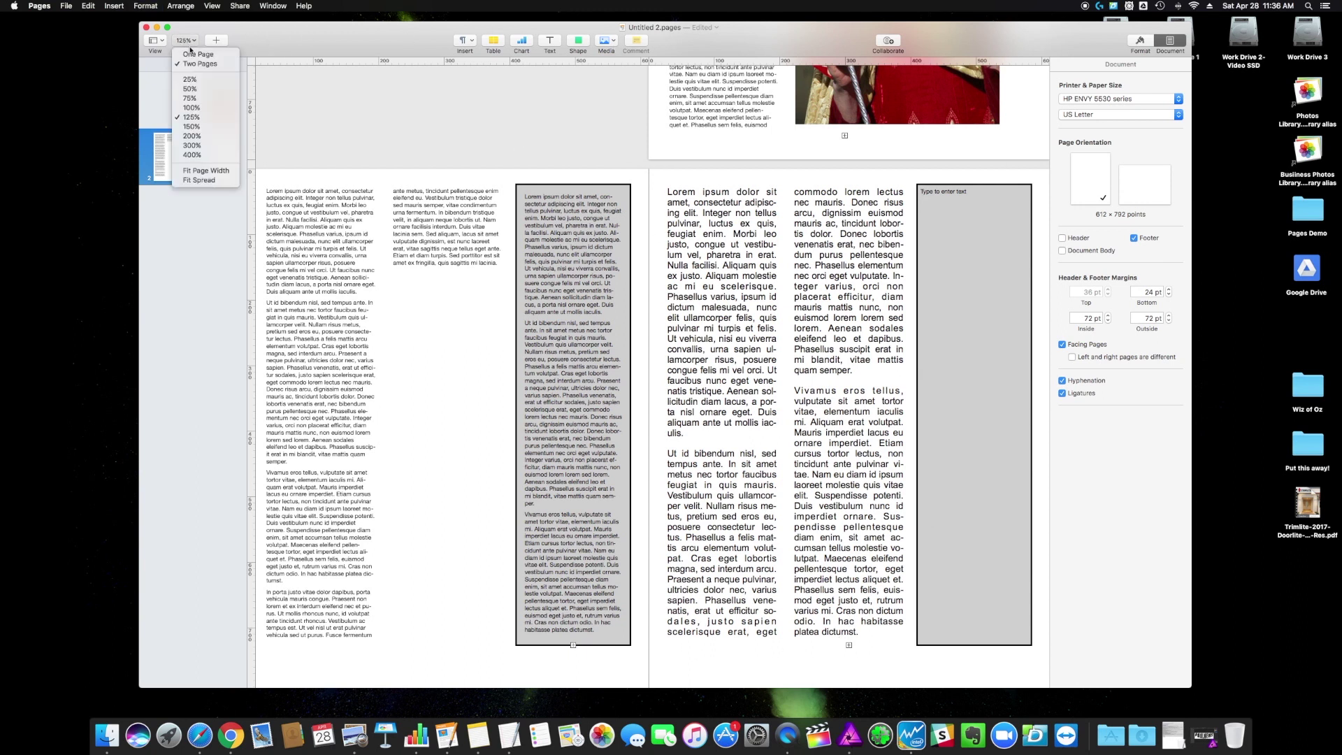
left_click(187, 118)
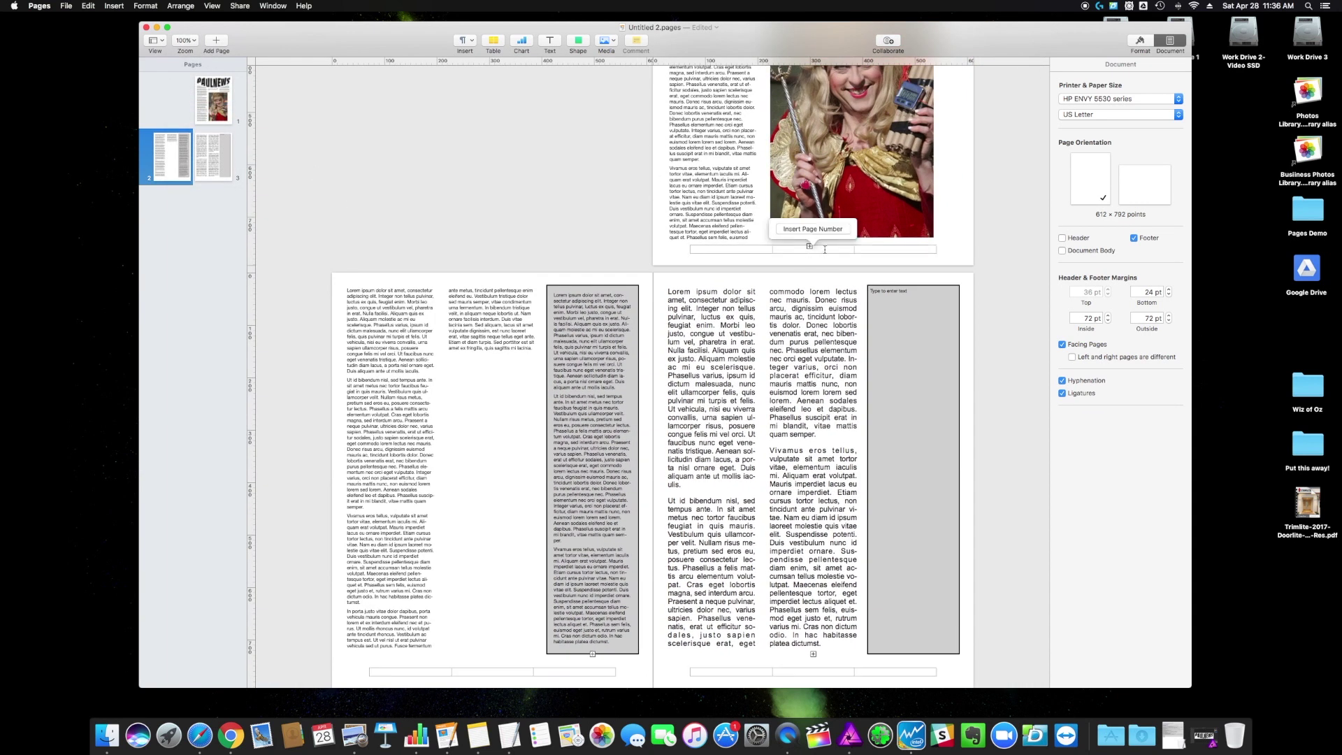
left_click(821, 229)
left_click(811, 202)
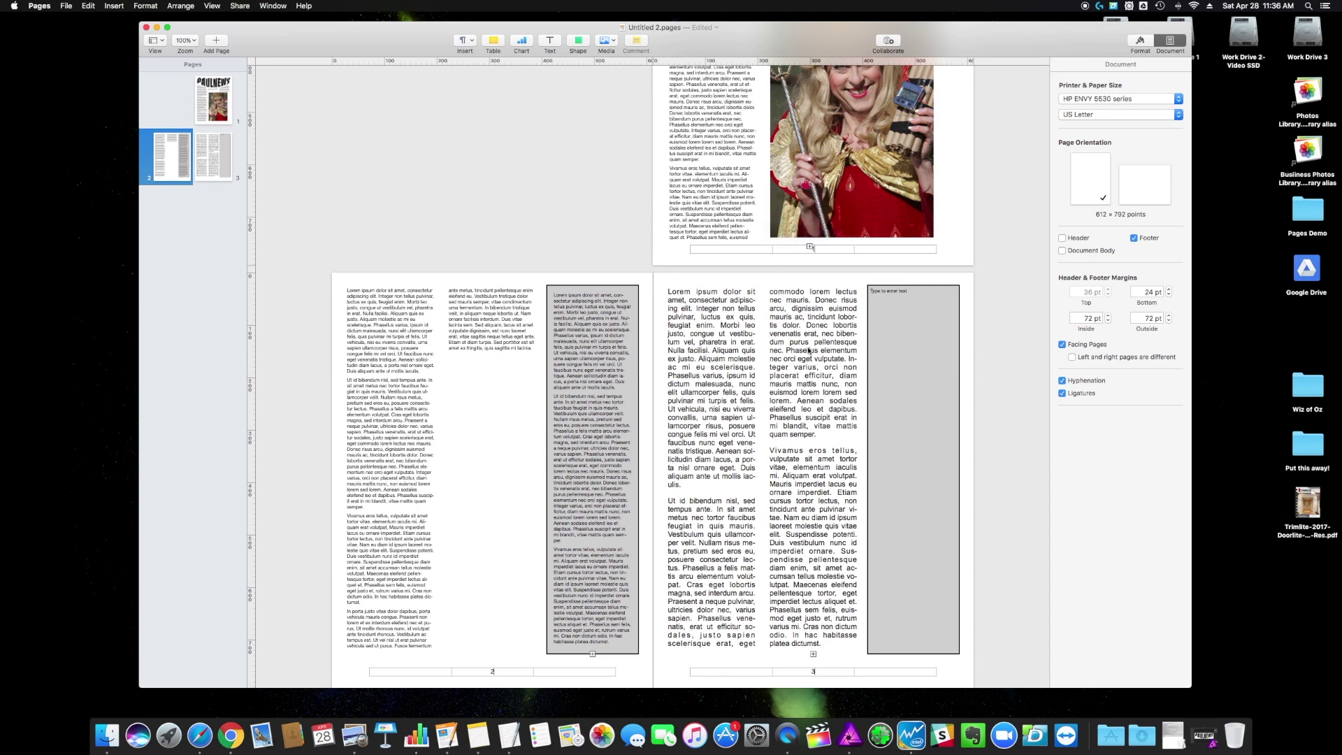
left_click_drag(188, 173, 228, 159)
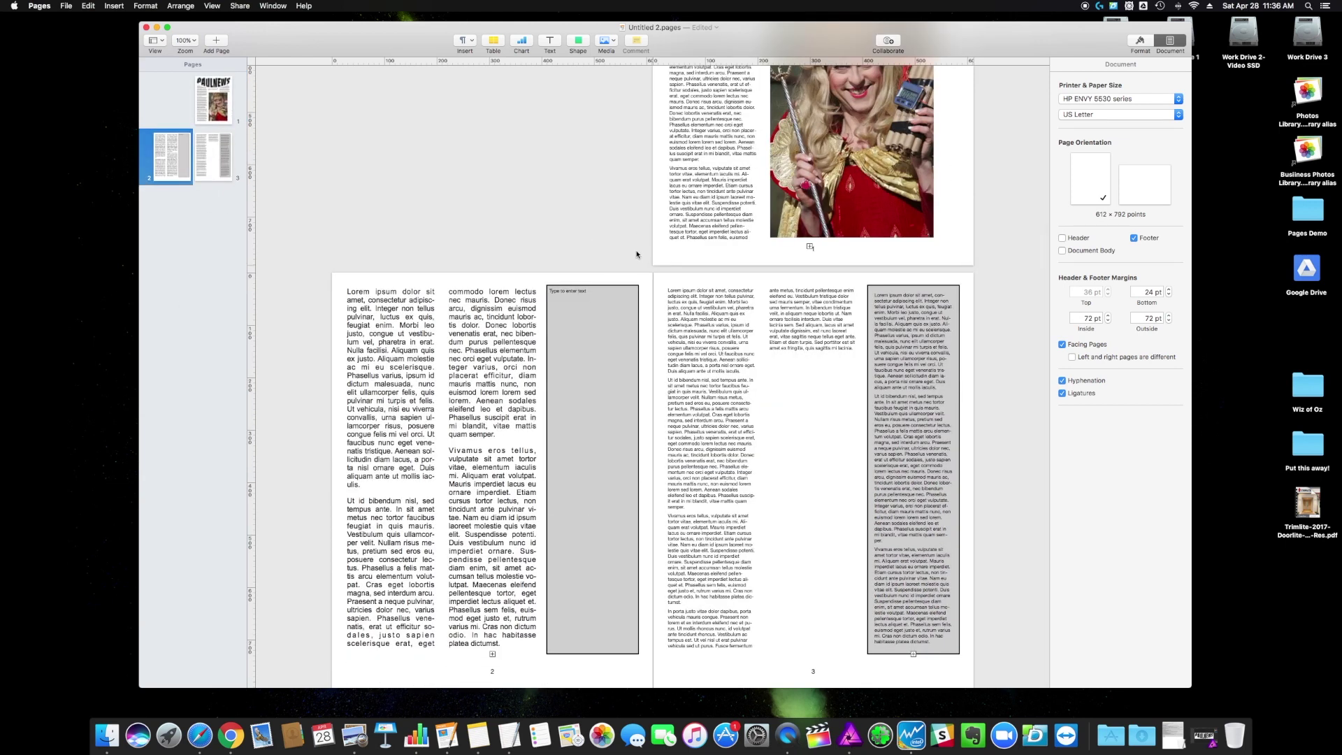
- Turn off facing pages to compare how the pages are arranged, and turn the option back on
left_click(1062, 345)
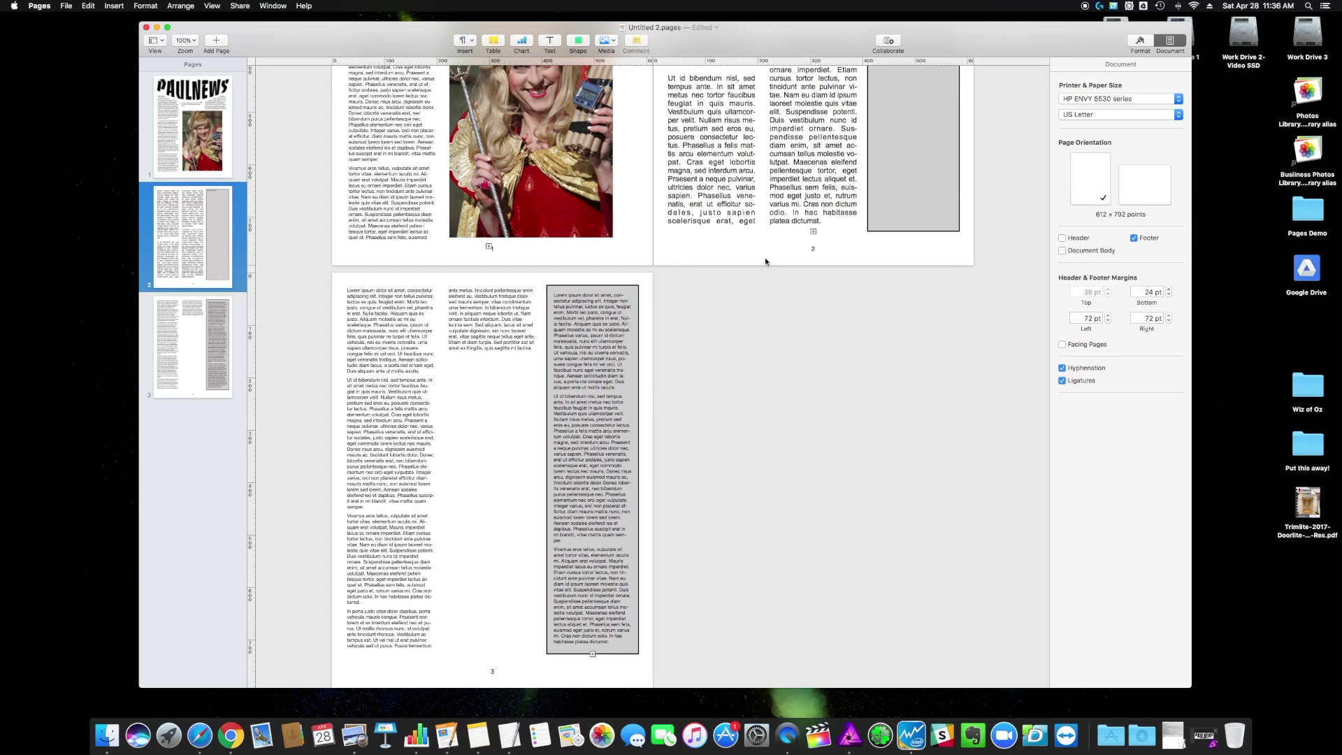
scroll(701, 285, "up", 5)
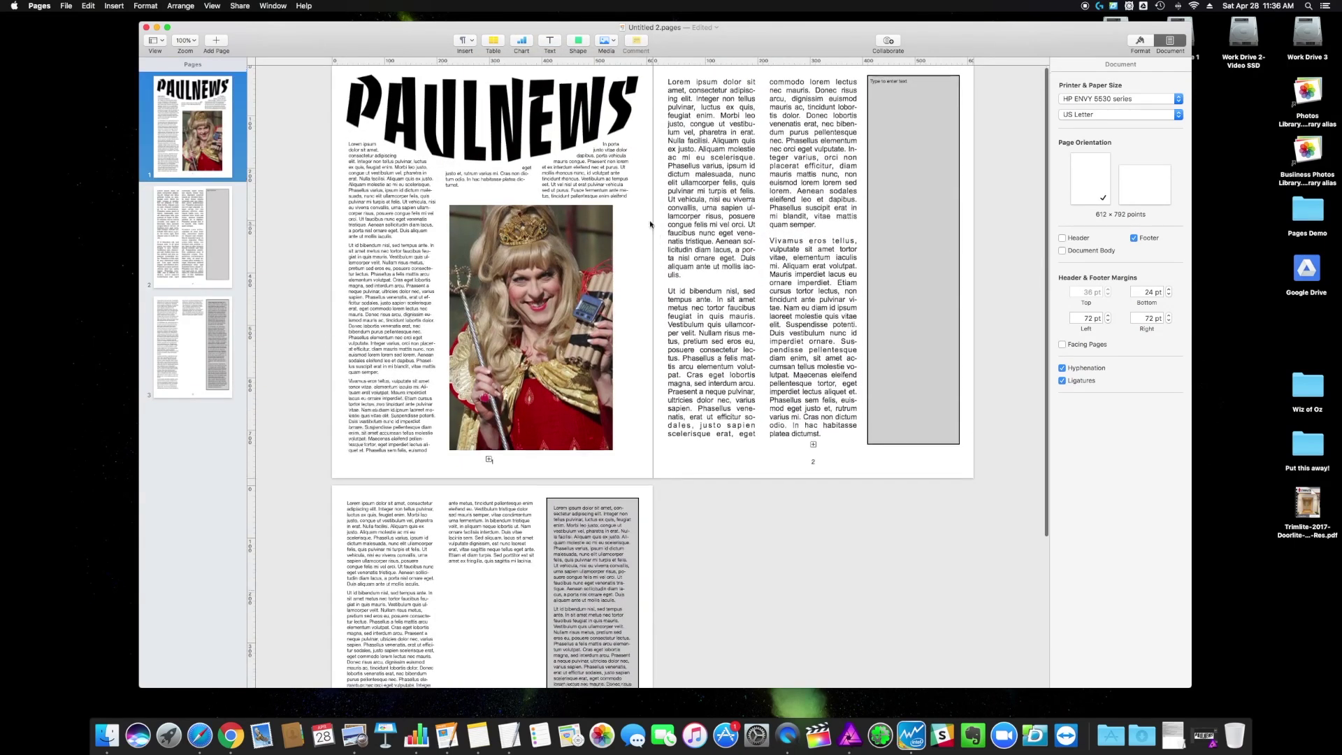
scroll(642, 215, "down", 3)
scroll(769, 311, "down", 3)
scroll(762, 300, "up", 5)
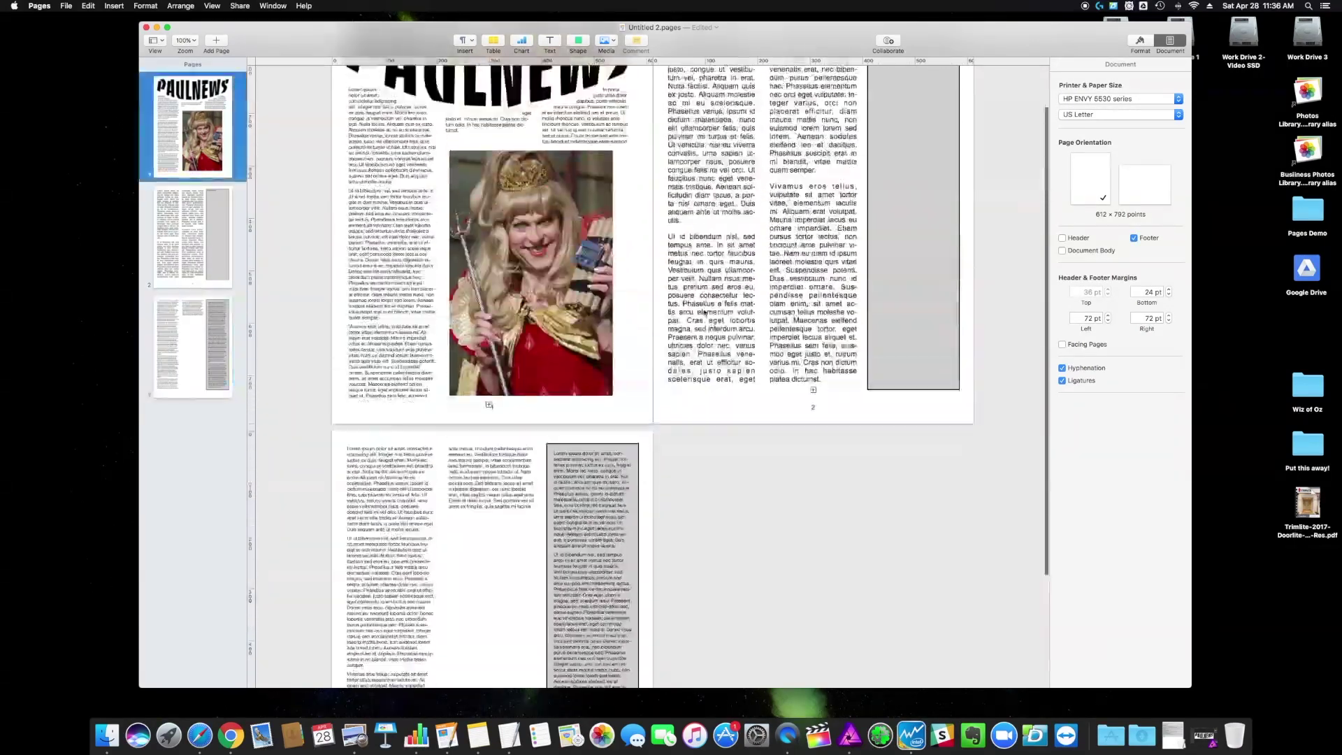
scroll(758, 367, "down", 4)
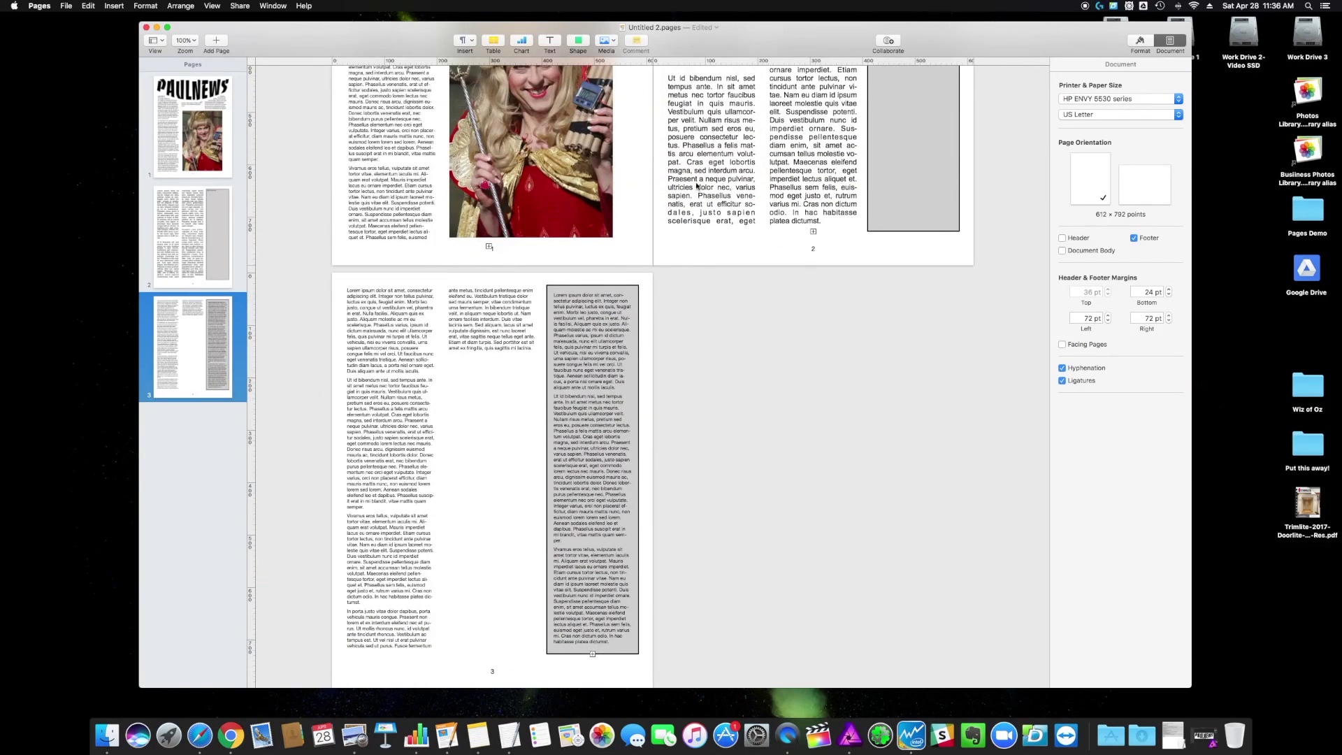
left_click(194, 137)
left_click(1061, 344)
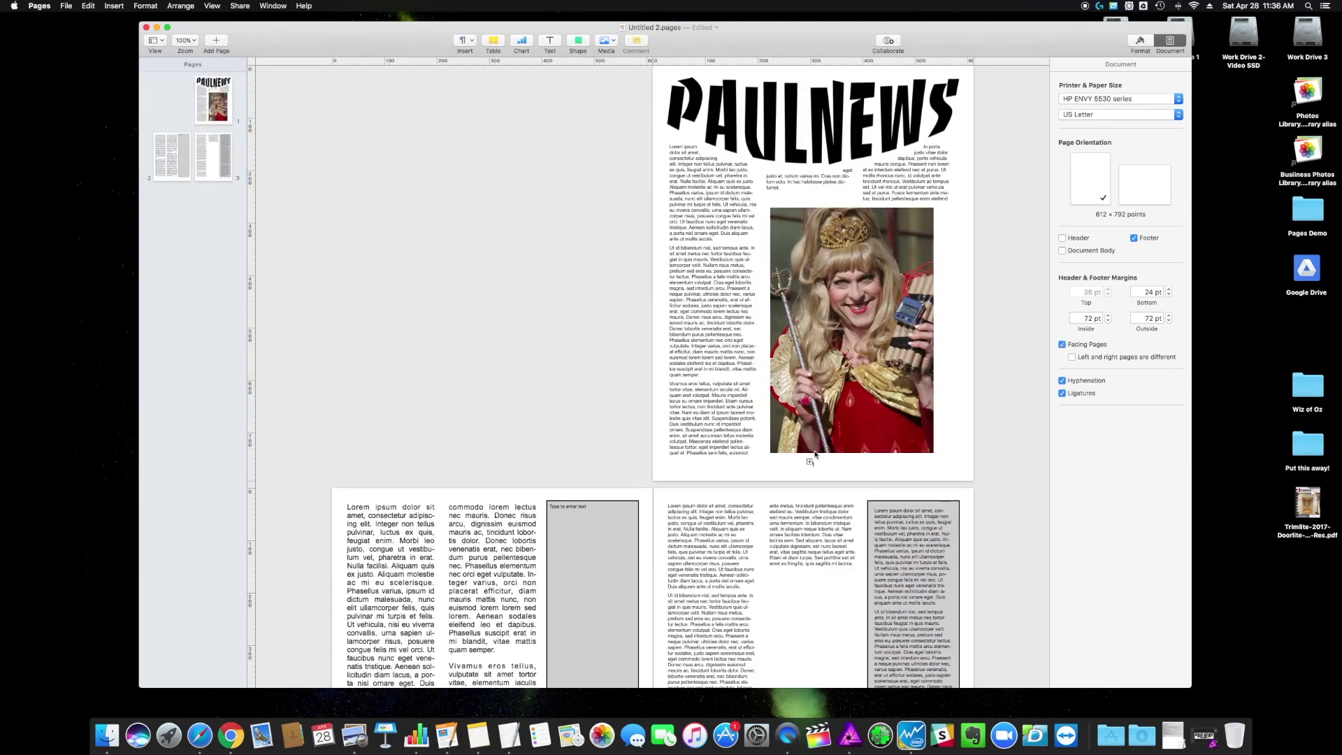
scroll(580, 262, "down", 2)
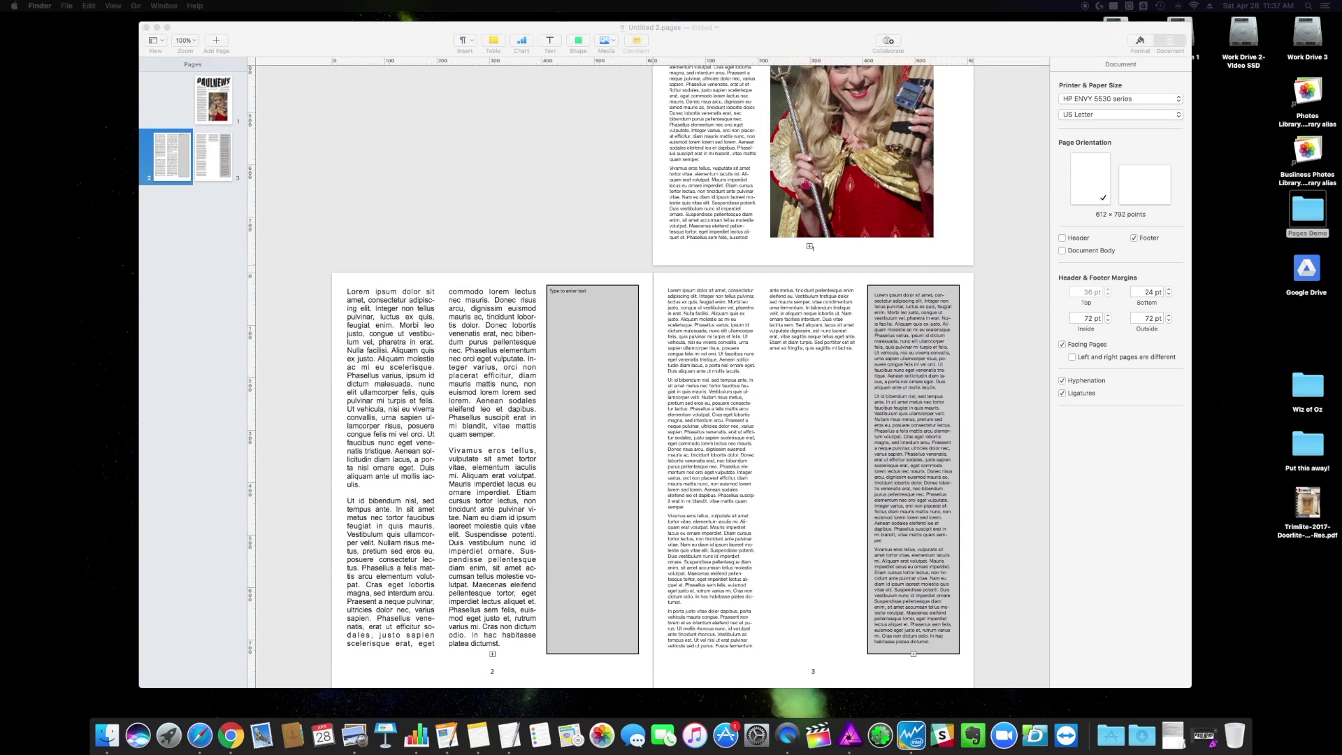
left_click_drag(1340, 398, 578, 470)
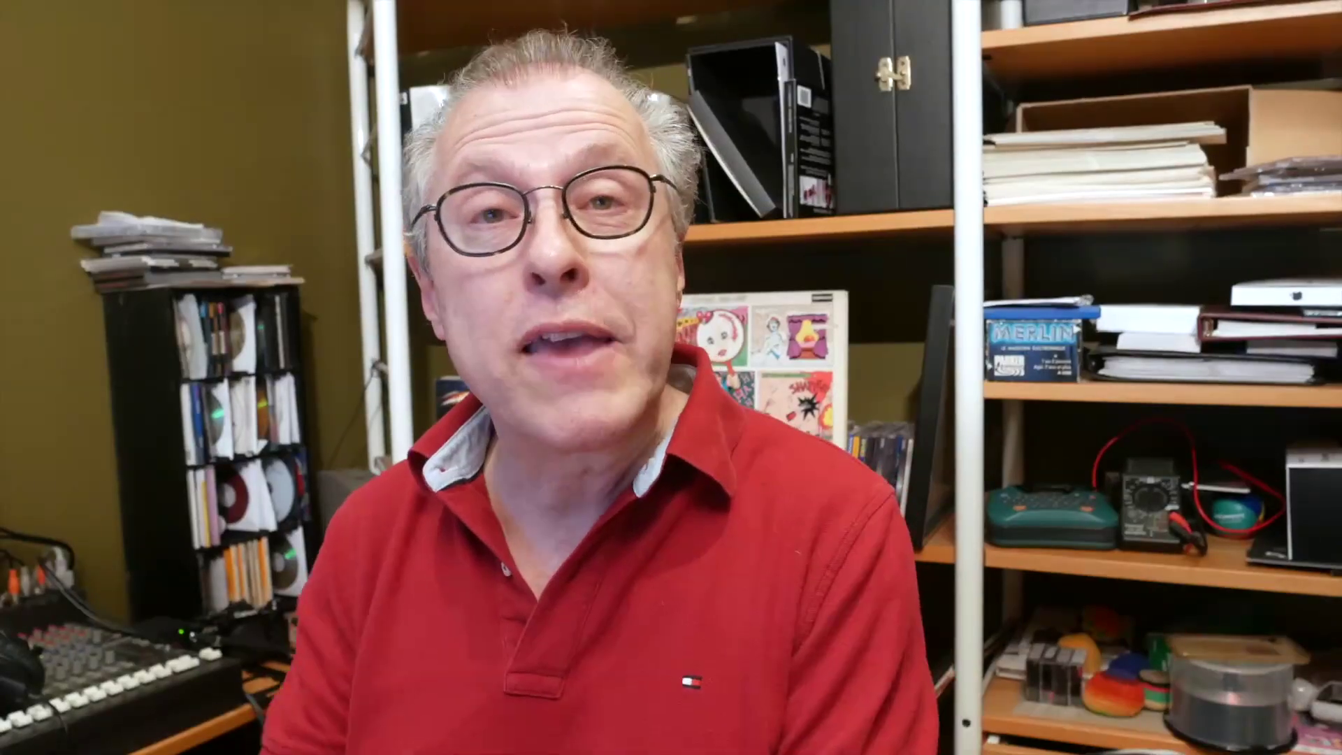